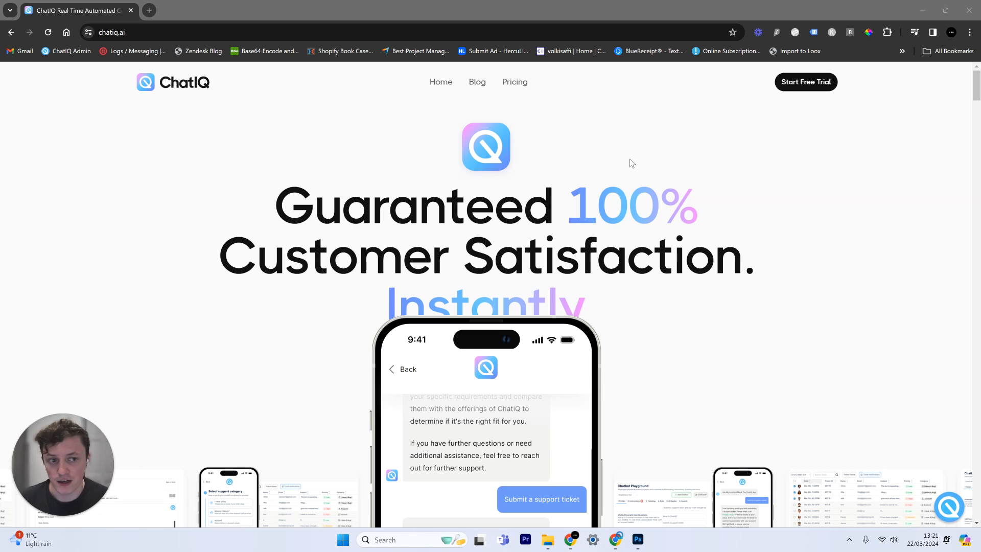
Start a ChatIQ free trial from the homepage to reach the account sign-up form
click(636, 130)
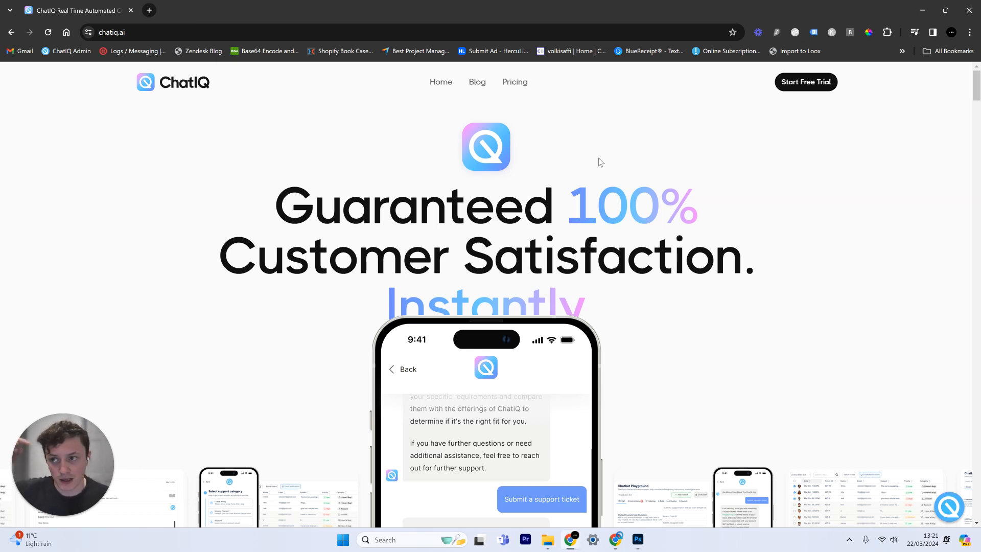
click(803, 86)
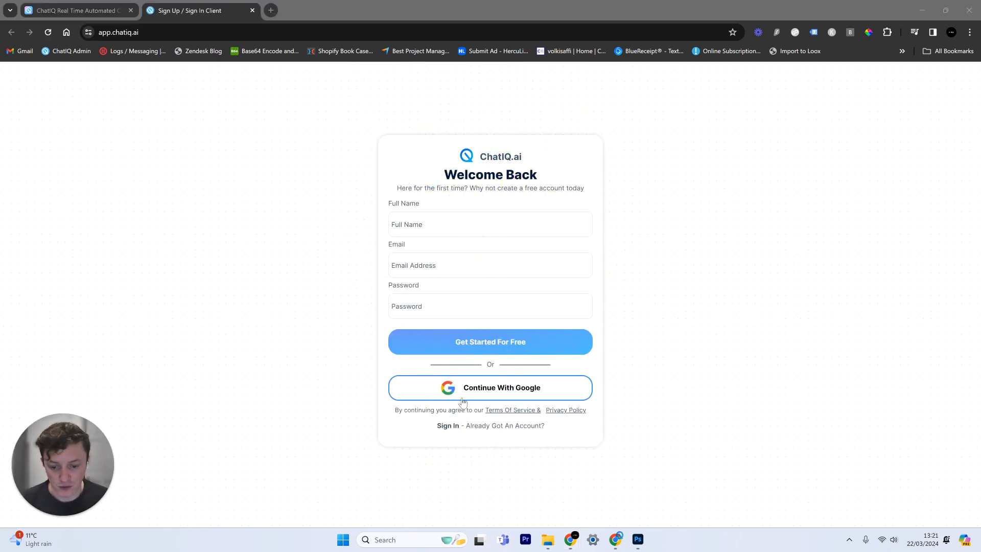
Dismiss the welcome video to reach Step 1: Upload Data on the dashboard
click(360, 227)
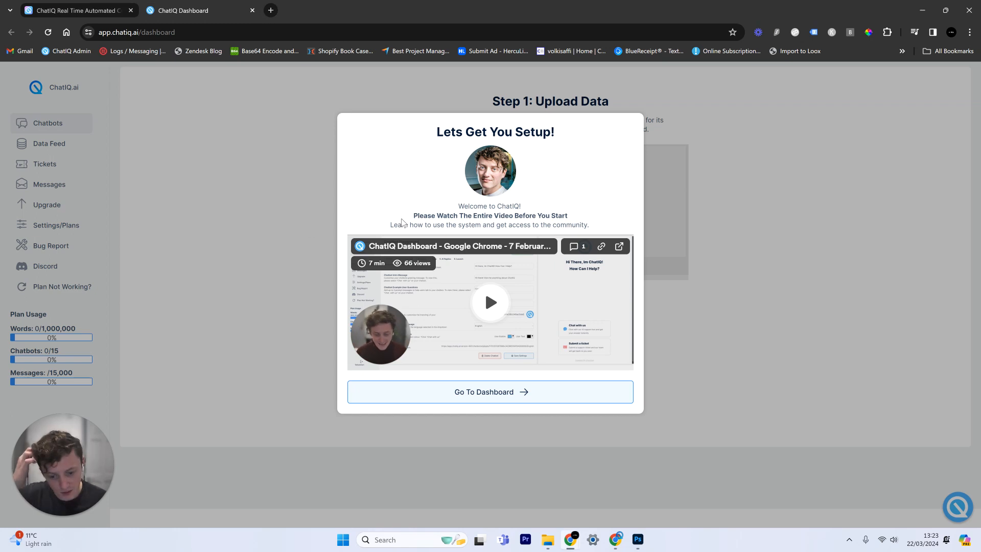
click(463, 398)
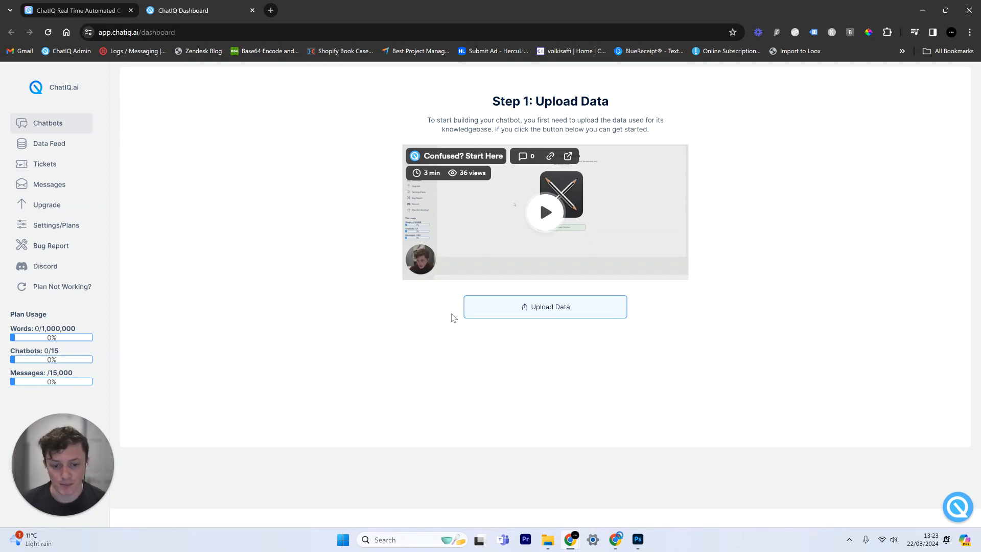
Add a URL data upload for chatiq.ai and fetch its page links
click(547, 313)
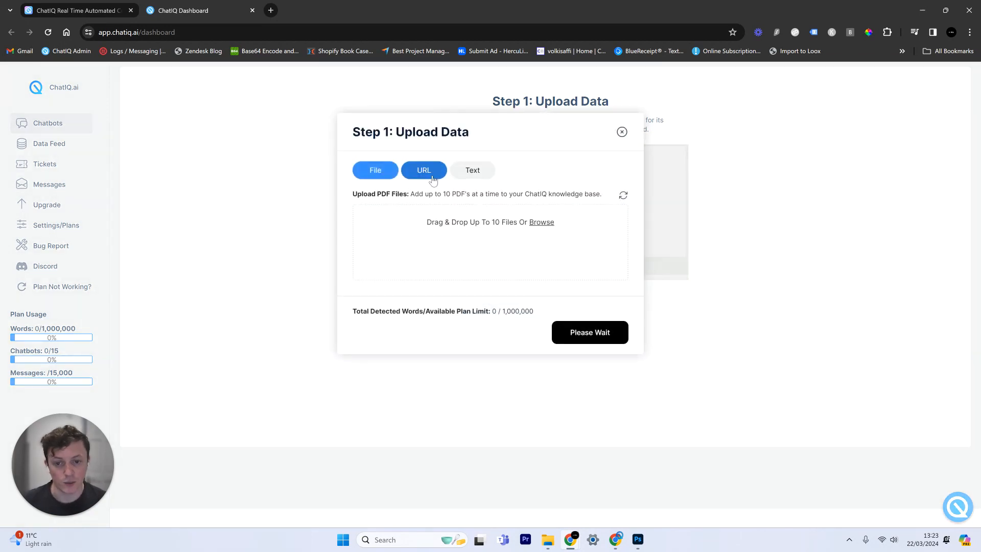
click(424, 171)
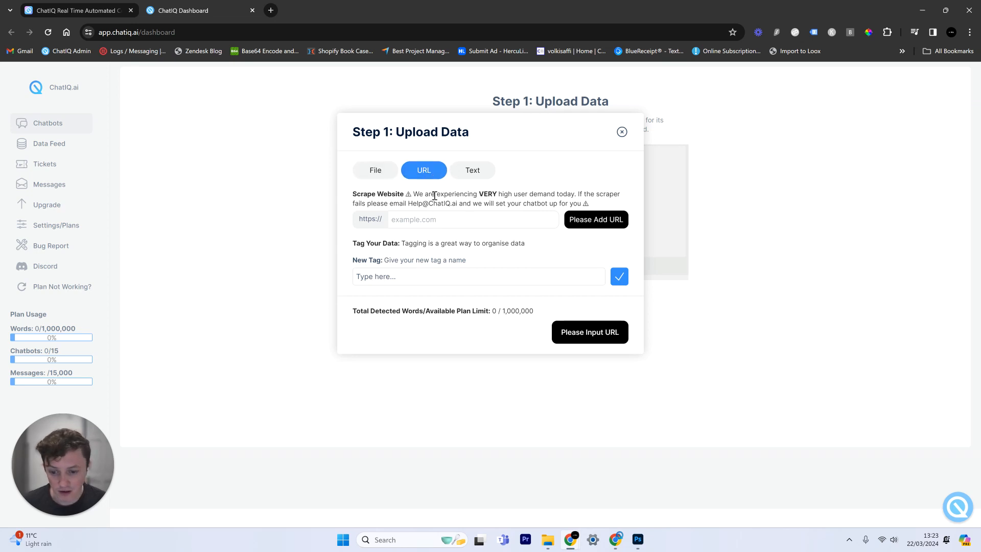
click(435, 219)
text(chatiq.ai)
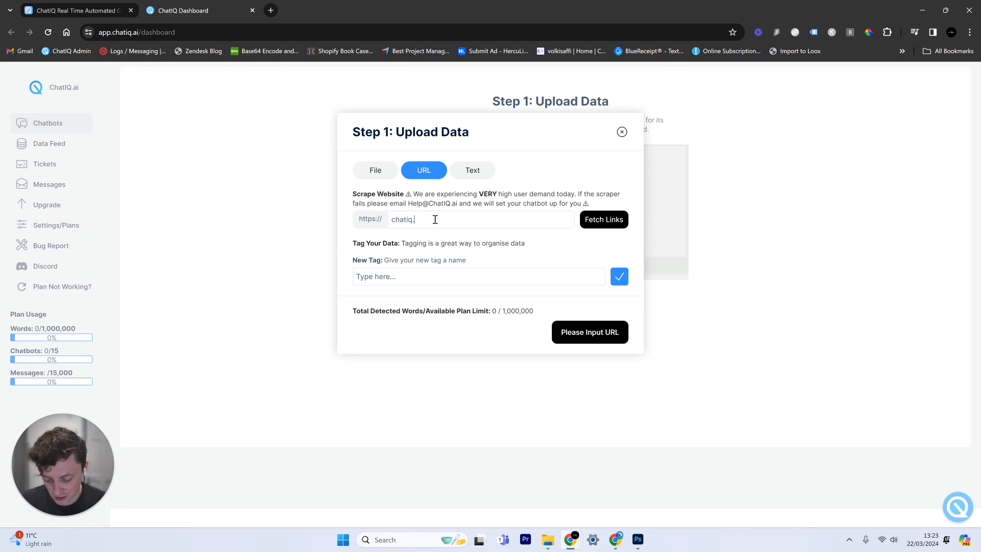
click(600, 225)
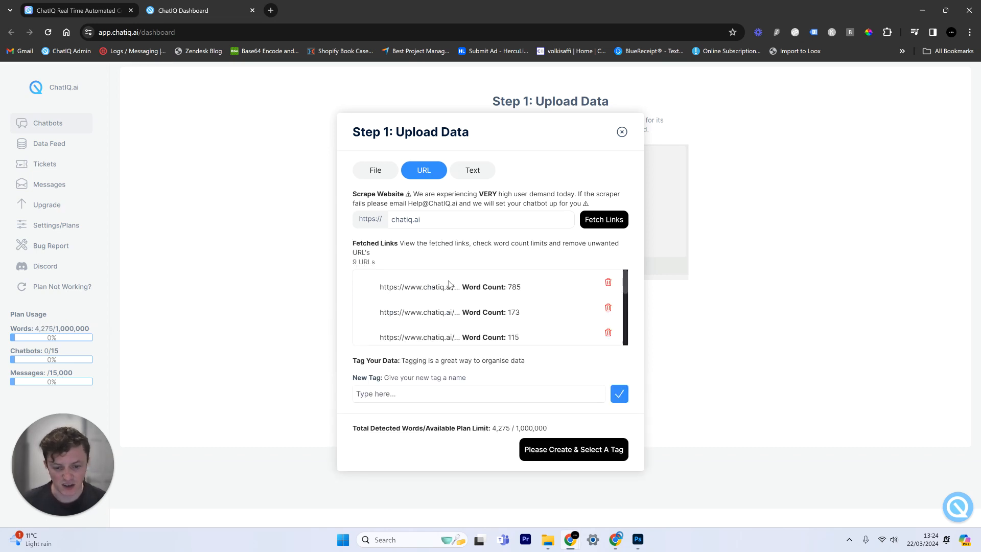
Create the ChatIQ tag and scrape the fetched pages into the knowledge base
scroll(448, 285, down, 5)
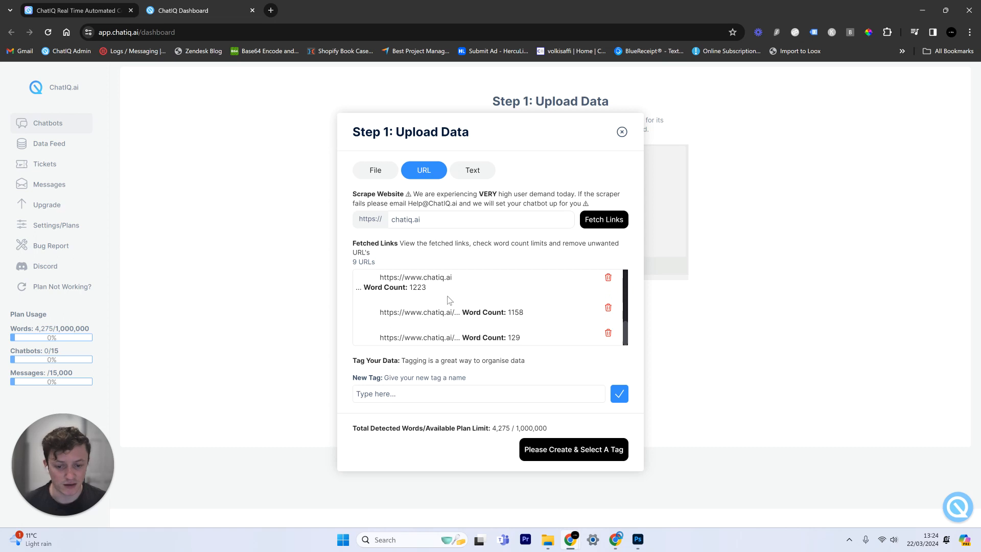
click(407, 397)
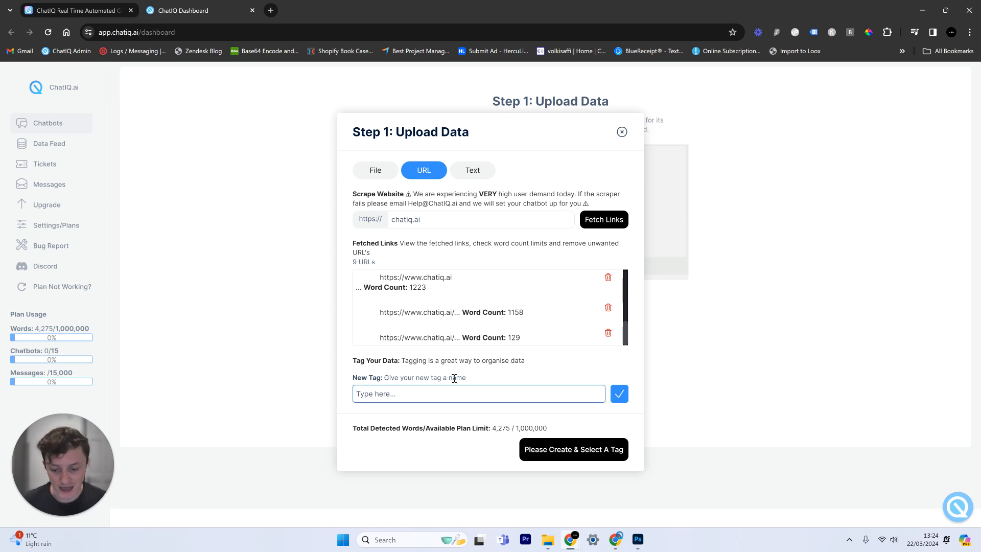
text(Q)
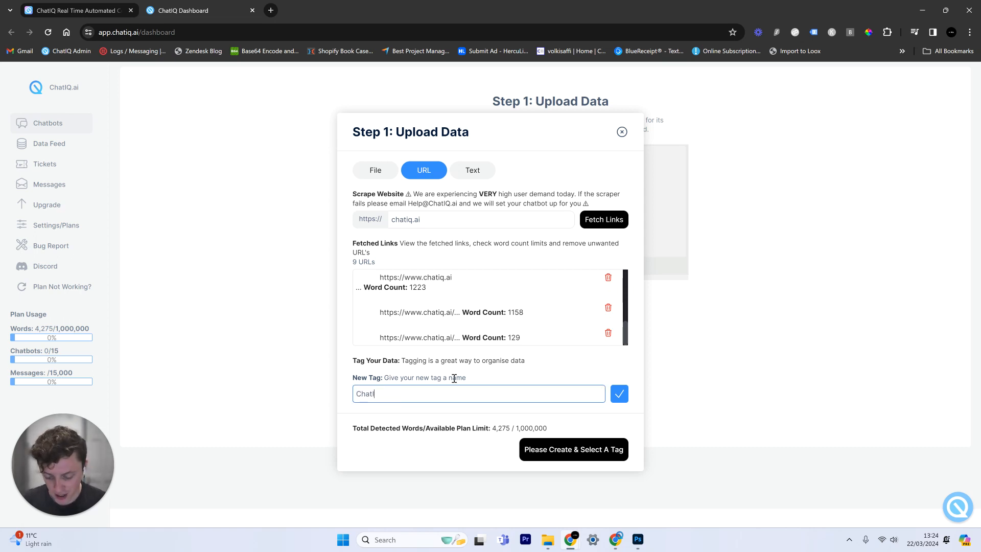
click(620, 393)
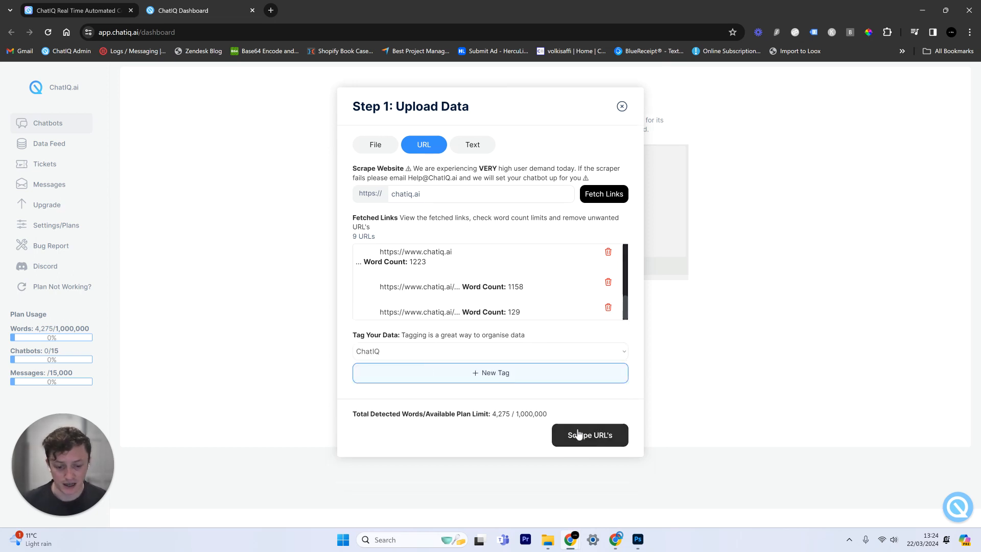
click(590, 441)
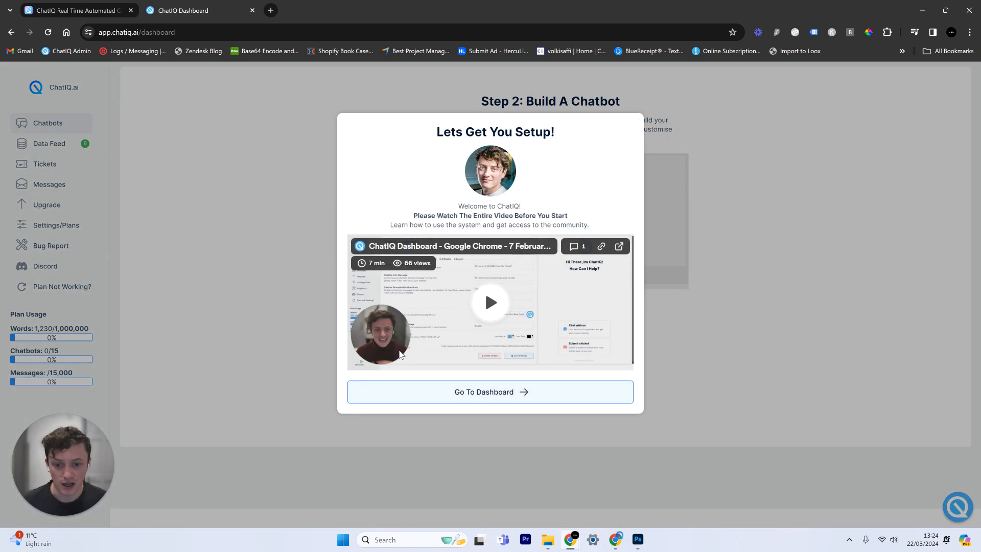
Start a new chatbot named Chatbo1 with intro message "Hello, how can i help?"
click(431, 394)
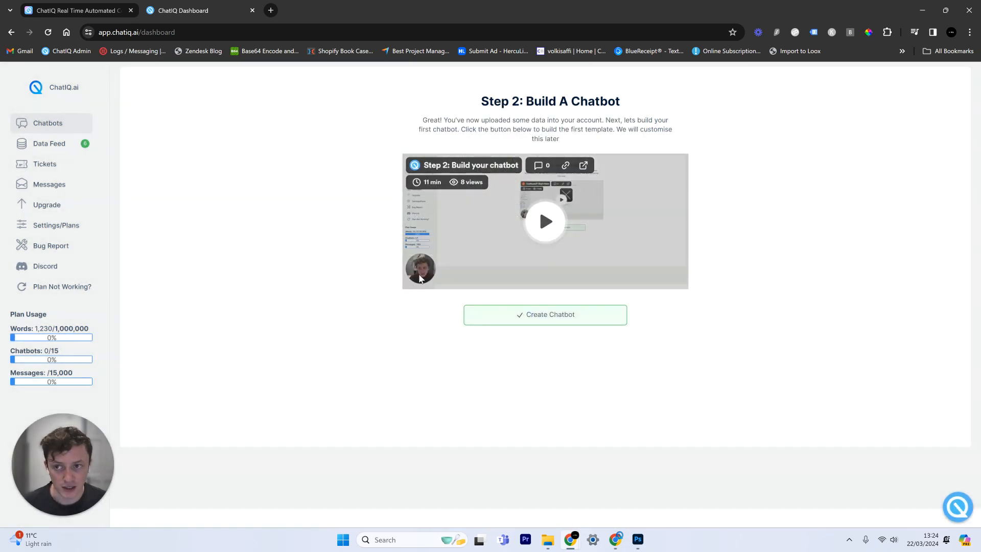
click(513, 326)
click(385, 212)
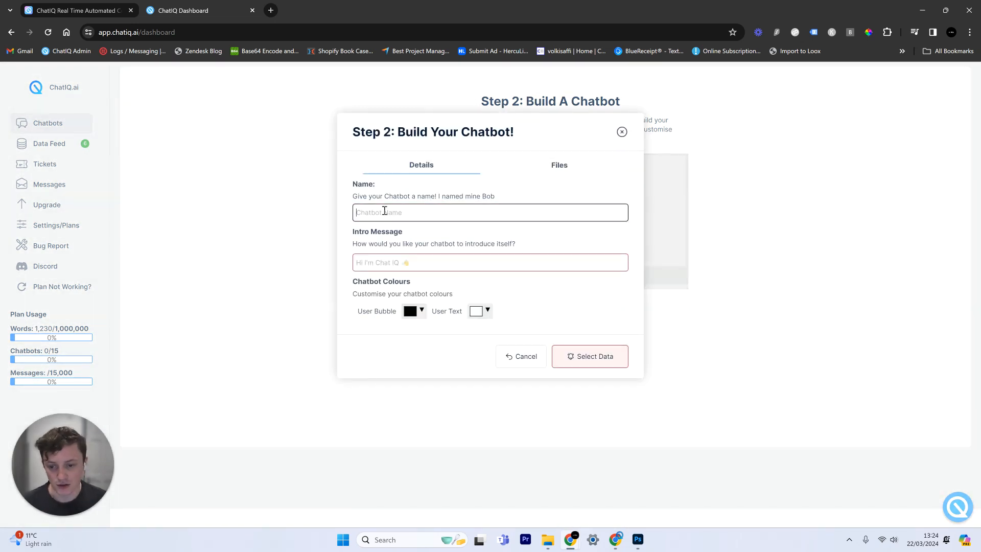
text(Chatbo1)
click(400, 263)
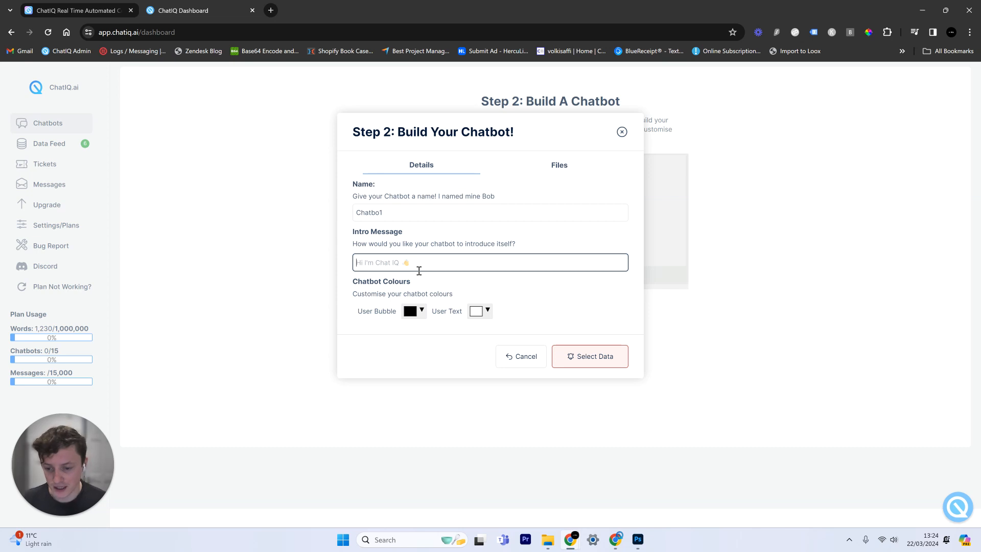
text(Hello, how can i)
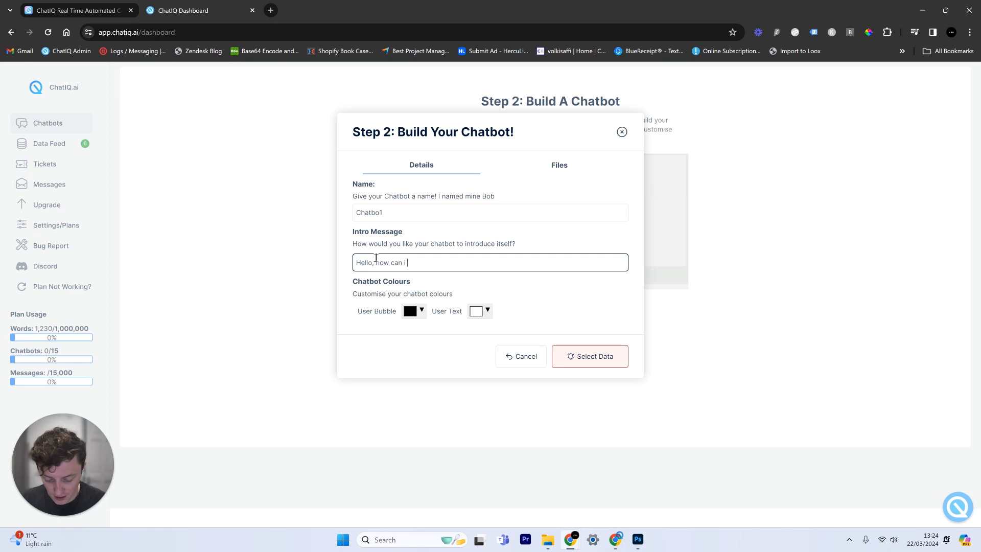
Set the user bubble colour to grey and the user text colour to black
click(412, 311)
drag(434, 375, 399, 345)
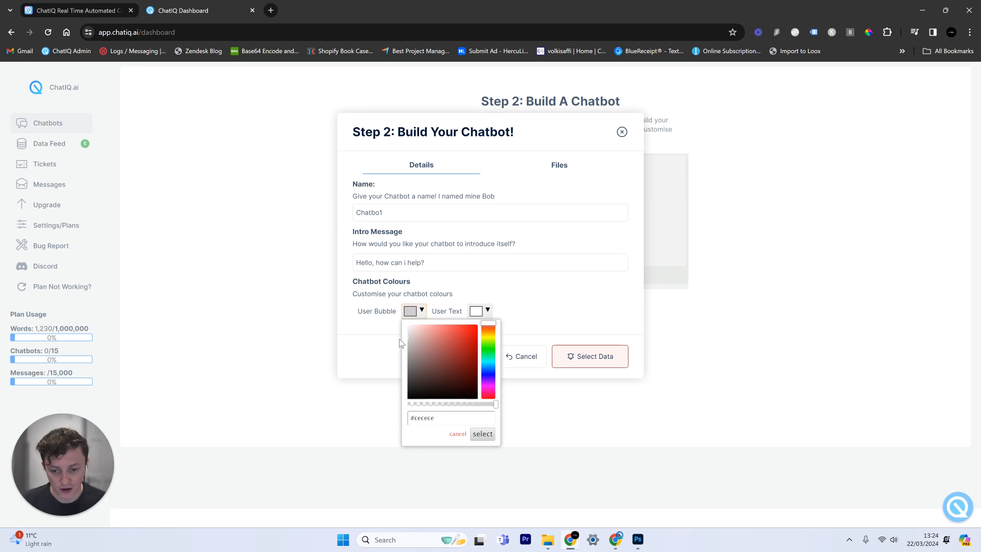
click(483, 435)
click(478, 312)
drag(482, 375, 453, 421)
click(548, 434)
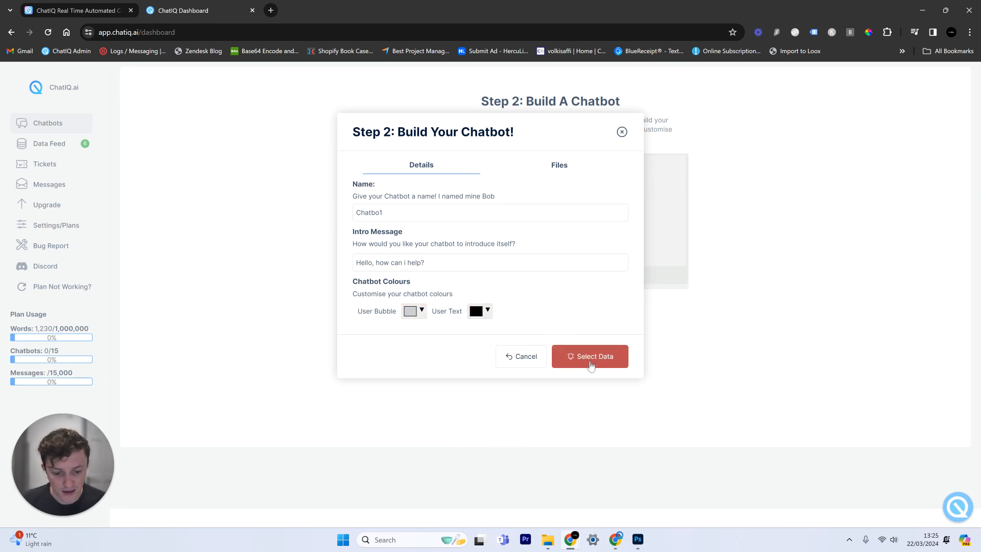
Select the six scraped data sources and build the chatbot
click(588, 356)
click(611, 237)
click(611, 237)
click(611, 237)
click(610, 238)
click(611, 237)
click(610, 238)
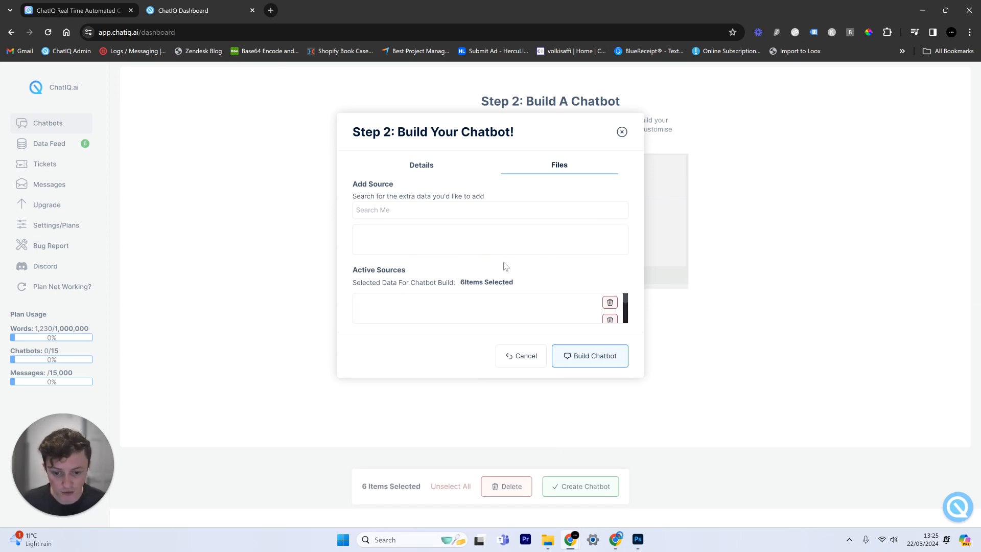
click(592, 360)
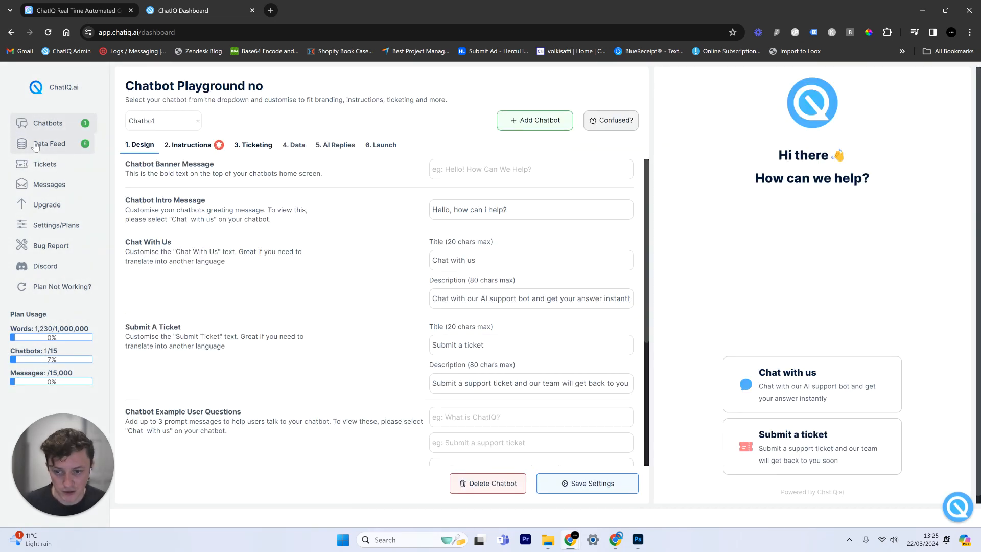
View Chatbo1's reference data, then open the Data Feed showing 1,230 words used
click(294, 146)
scroll(301, 358, down, 1)
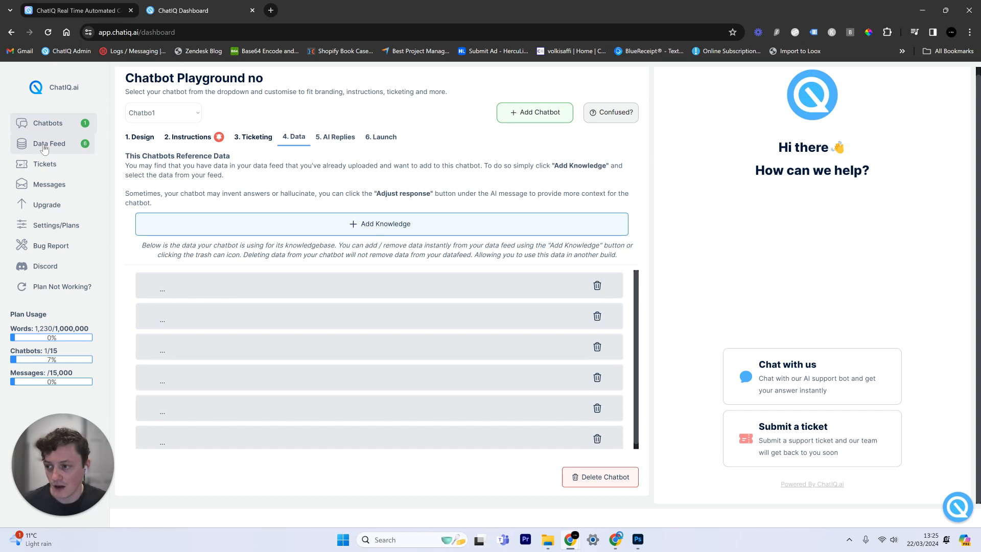
click(44, 148)
scroll(327, 276, down, 2)
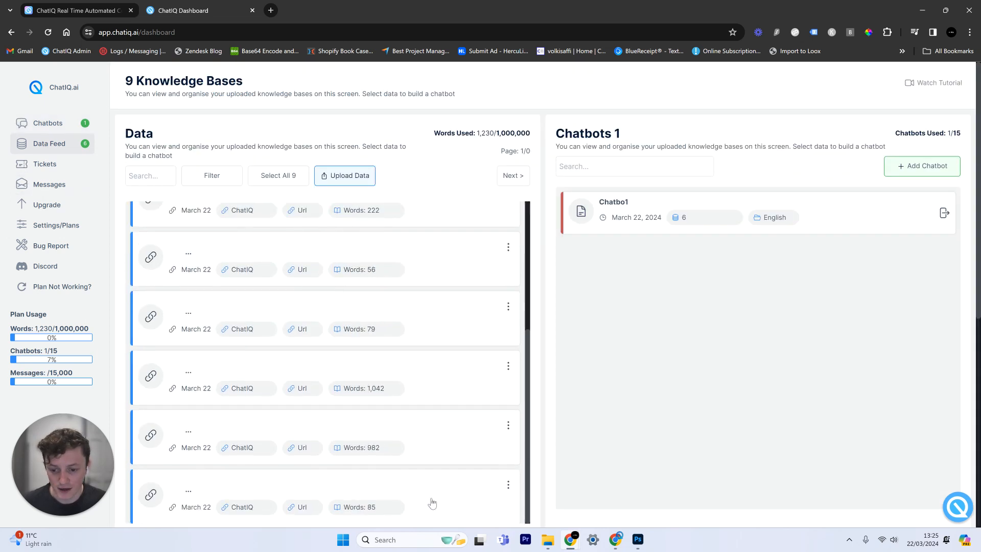
scroll(544, 314, down, 5)
scroll(544, 314, up, 5)
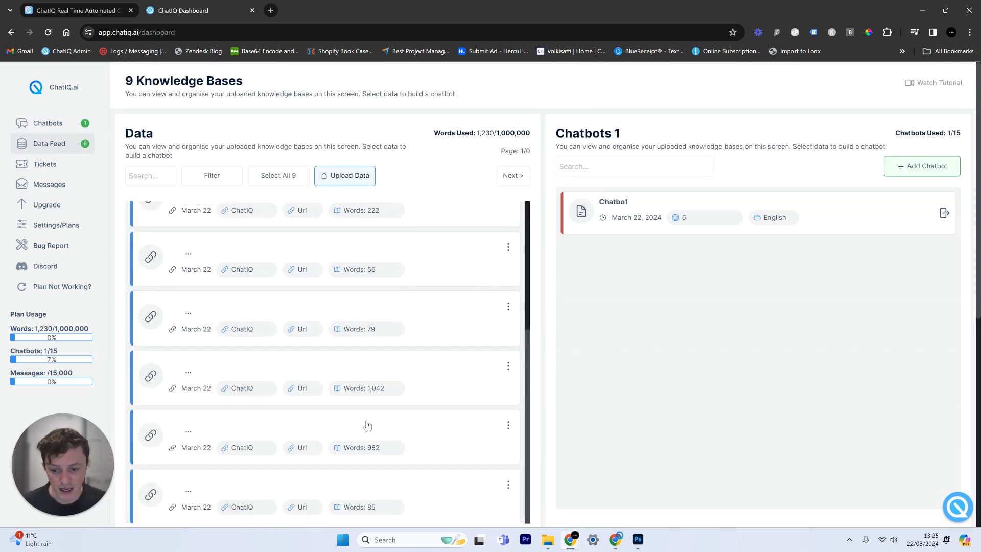
scroll(374, 383, up, 3)
double_click(490, 132)
click(620, 347)
Browse the nine knowledge base items, then return to the chatbot playground
scroll(398, 309, down, 3)
scroll(399, 310, up, 3)
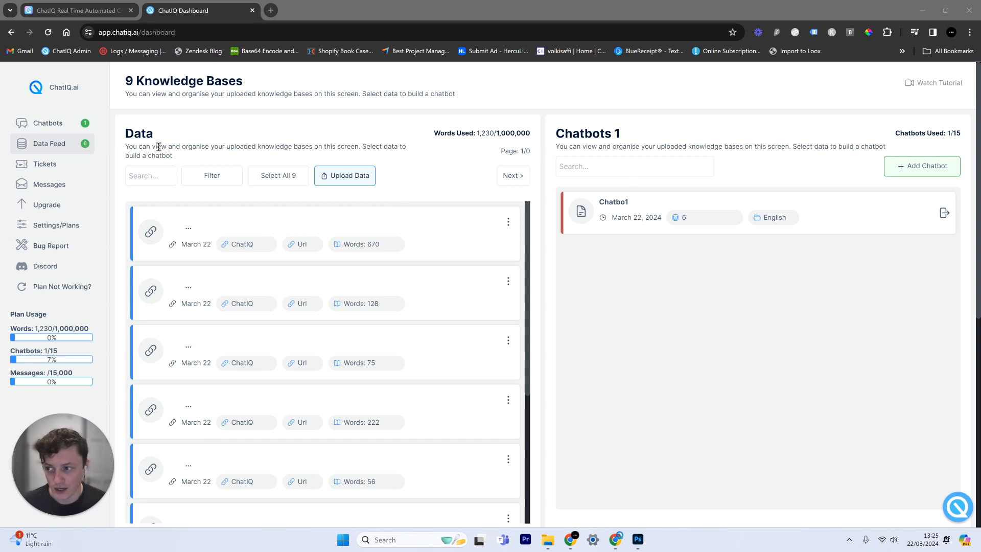
scroll(213, 254, down, 3)
scroll(202, 291, up, 3)
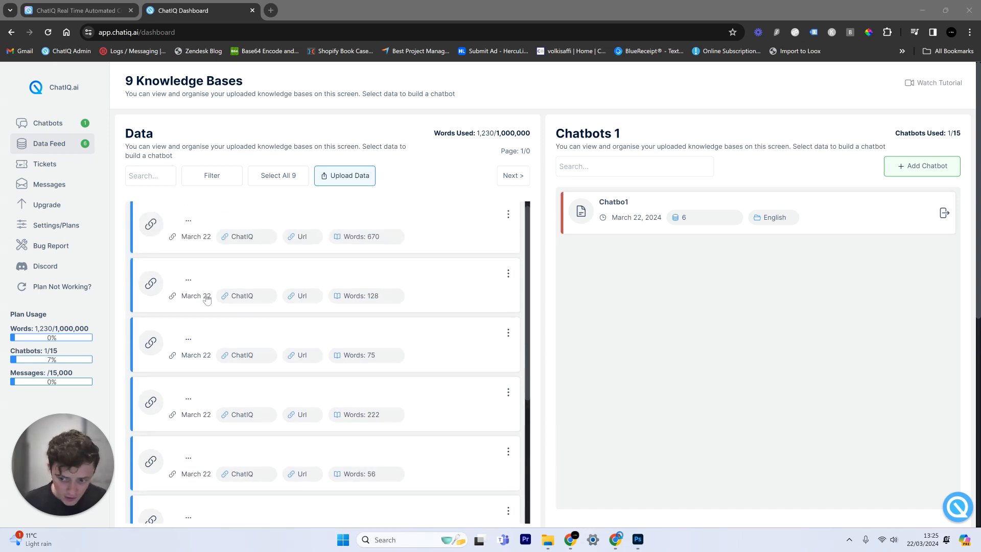
click(200, 226)
click(211, 215)
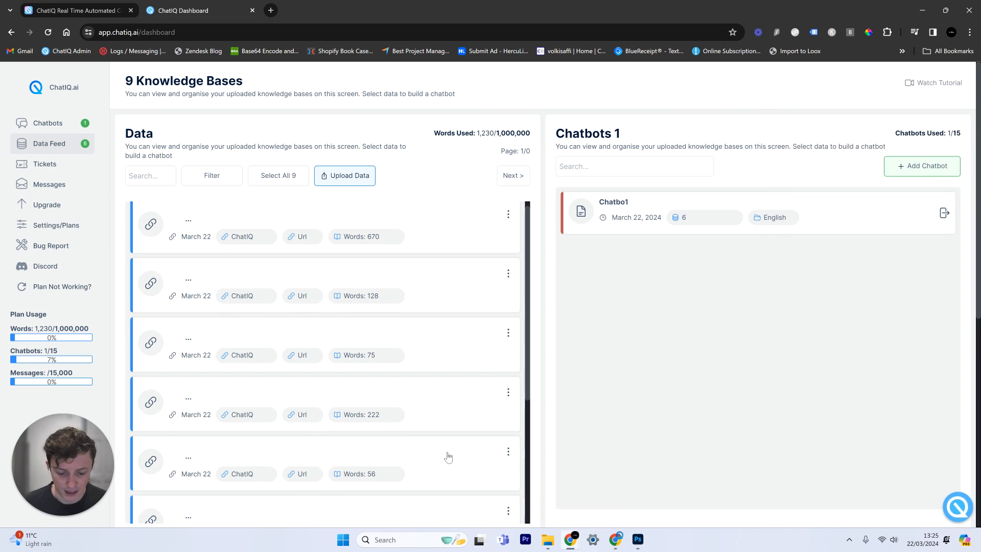
scroll(272, 215, up, 1)
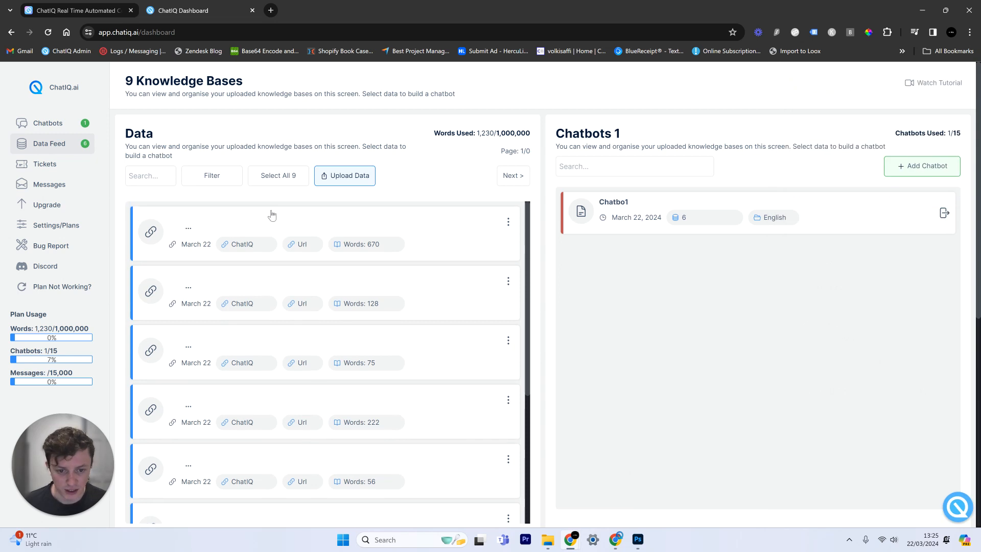
click(71, 122)
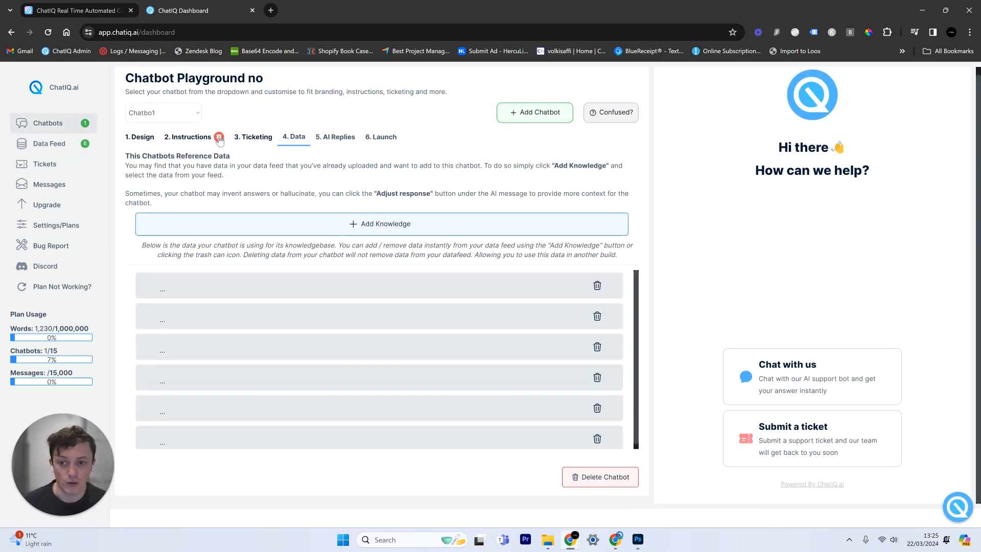
Open Chatbo1's design settings and the chat view in the widget preview
click(141, 138)
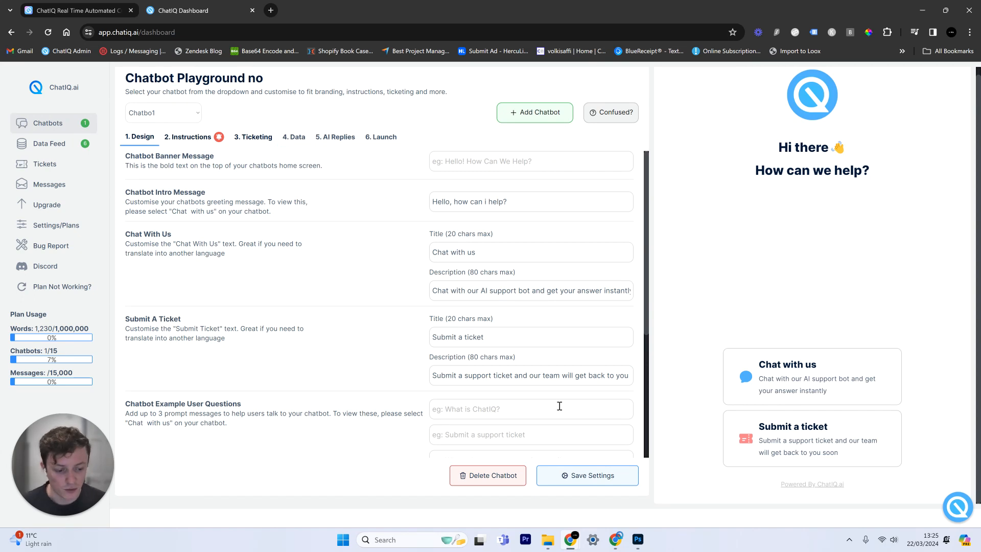
scroll(362, 333, down, 4)
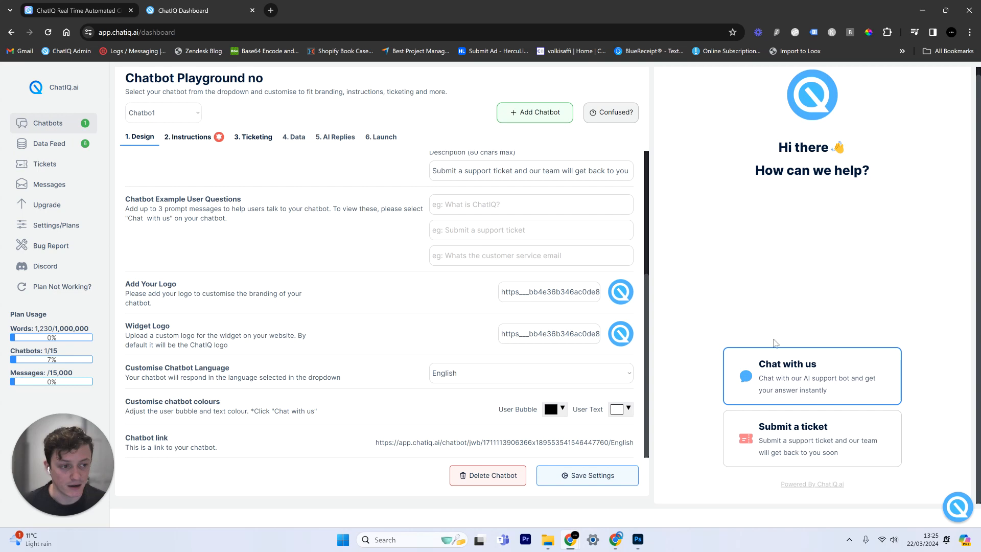
scroll(576, 320, up, 4)
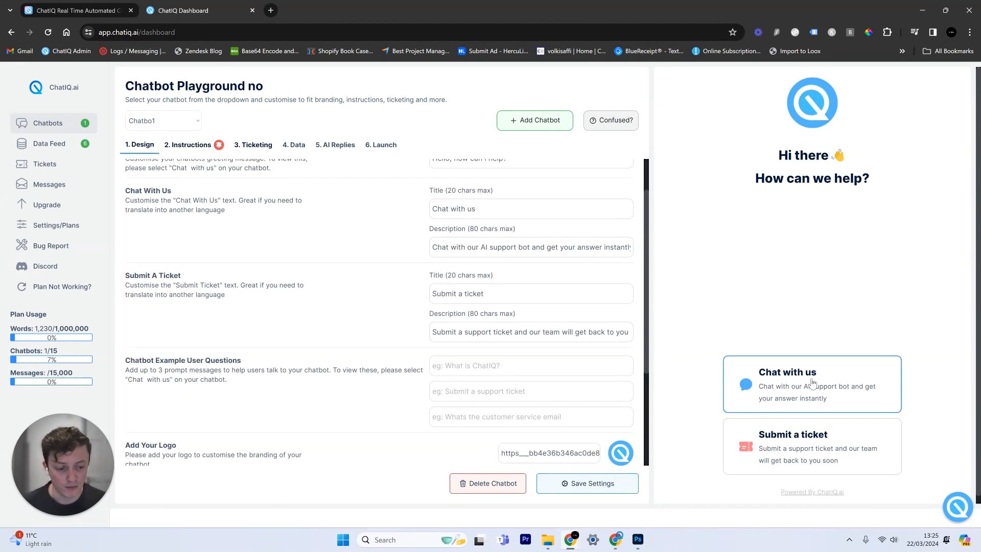
click(788, 376)
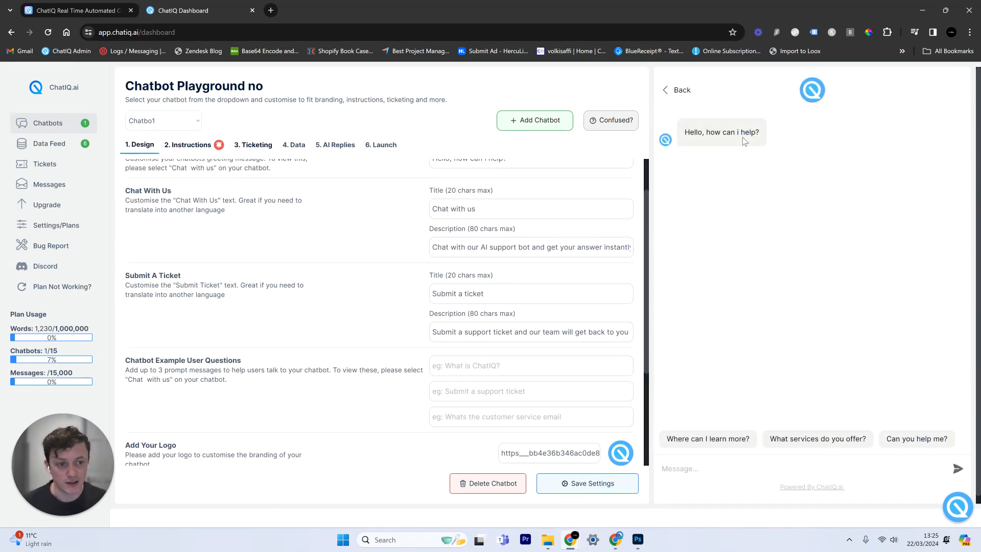
drag(687, 136, 767, 156)
click(748, 265)
scroll(579, 353, down, 3)
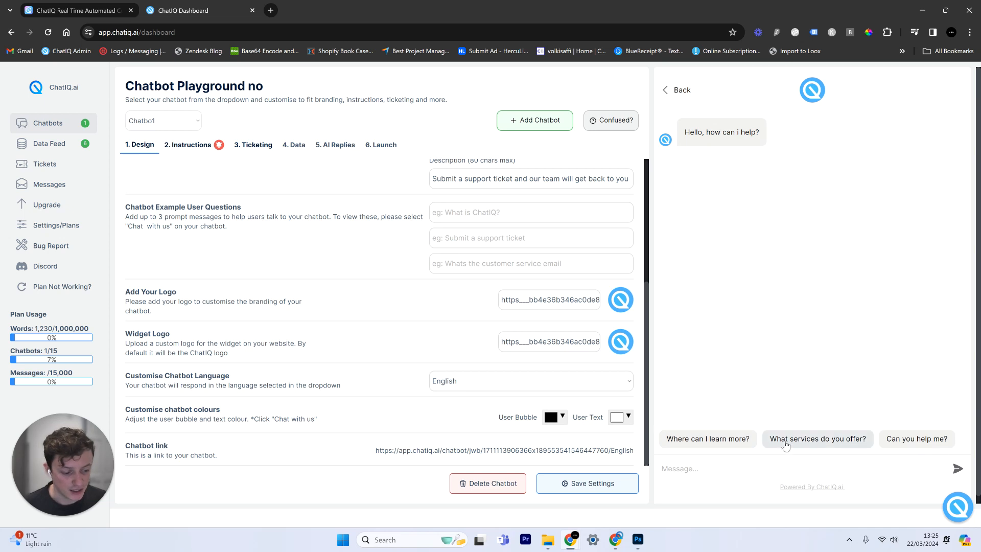
Begin filling the example questions, starting with "What is ChatIQ?"
click(494, 210)
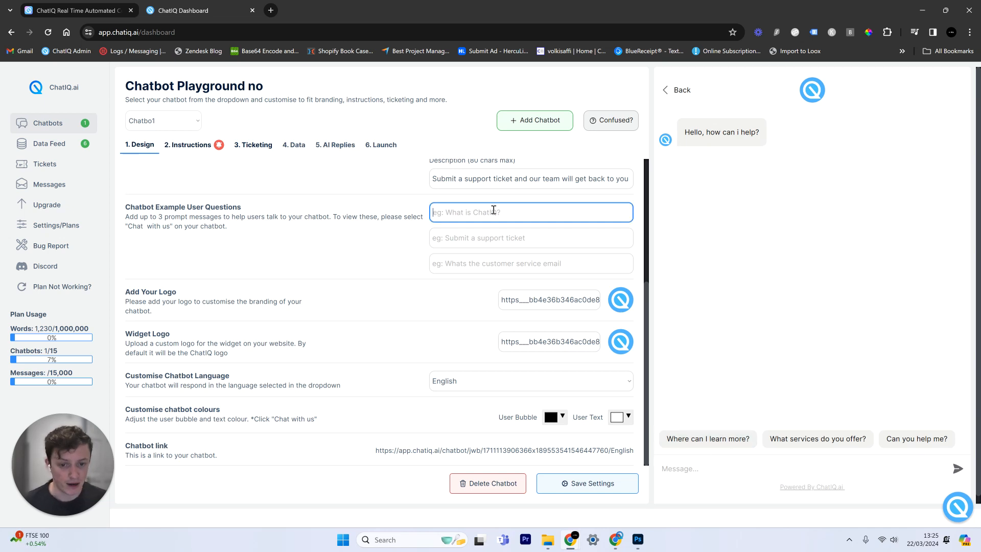
click(473, 238)
click(482, 260)
click(473, 214)
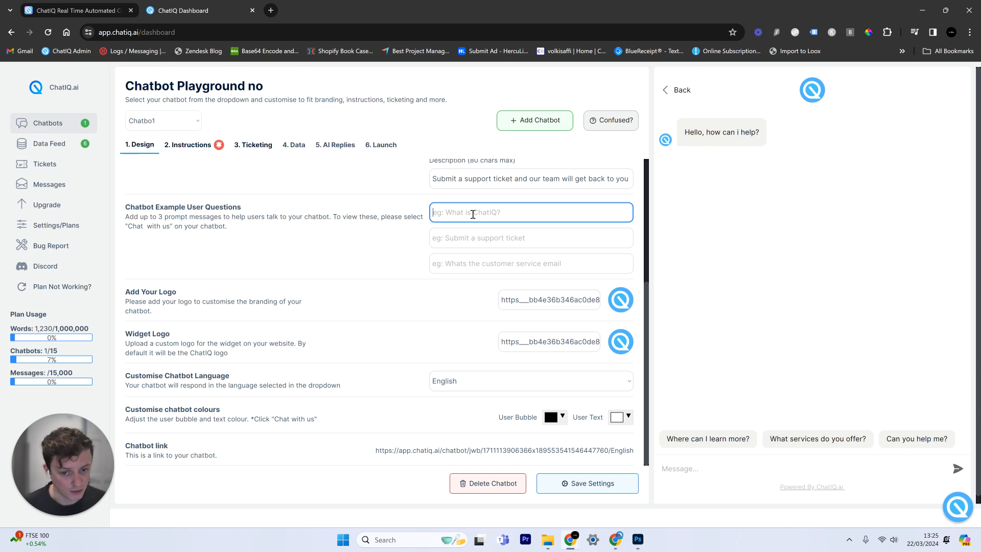
click(252, 146)
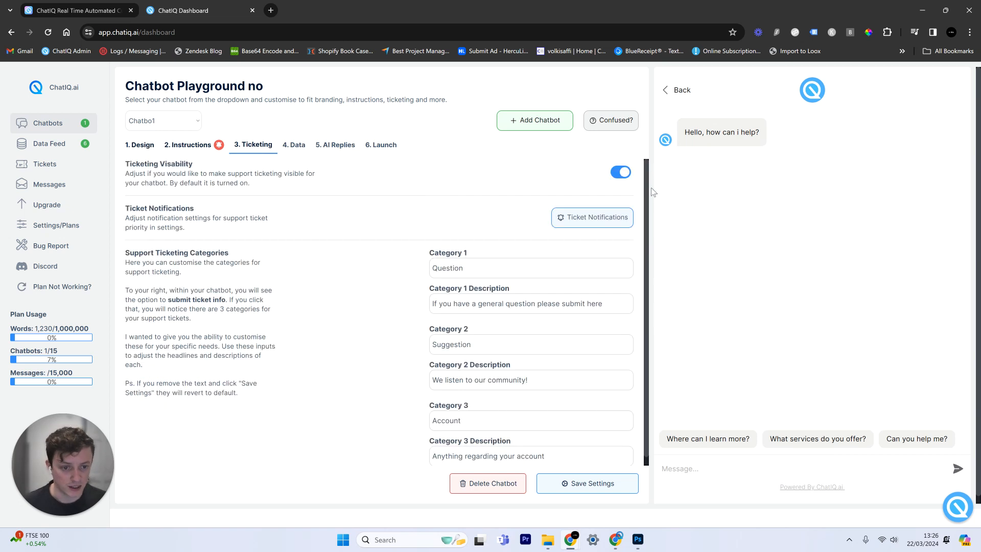
click(144, 148)
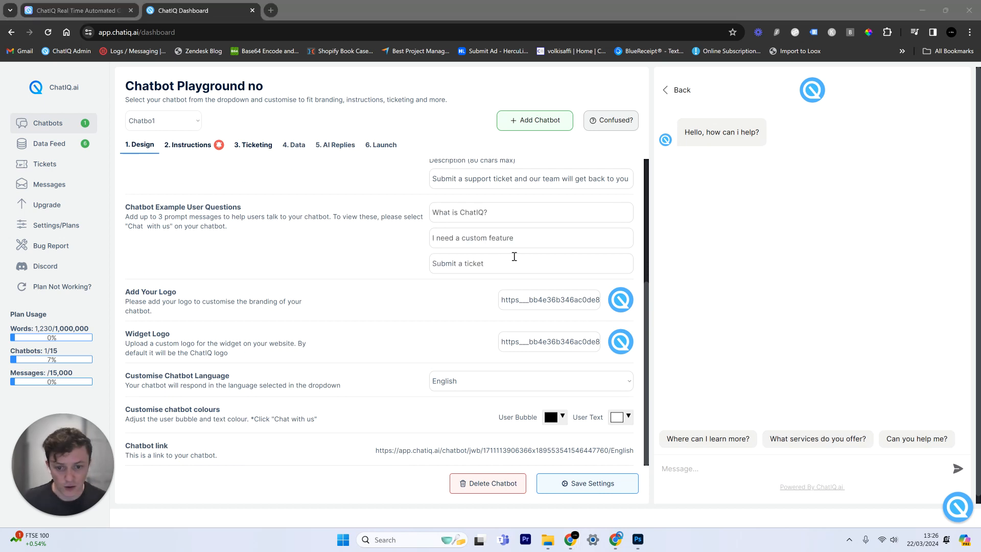
Add "I need a custom feature" and "Submit a ticket", save, and pick Logov4.png as logo
click(490, 238)
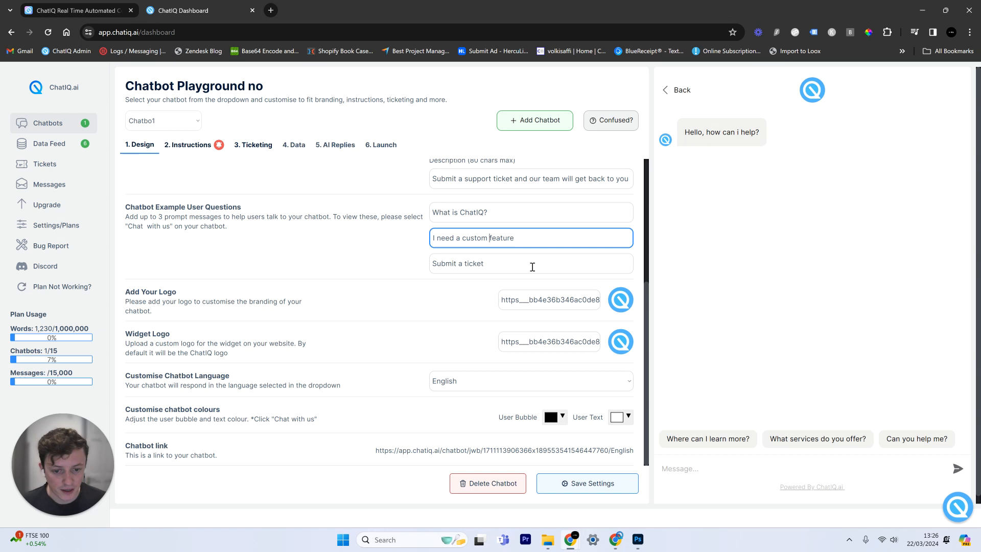
click(477, 266)
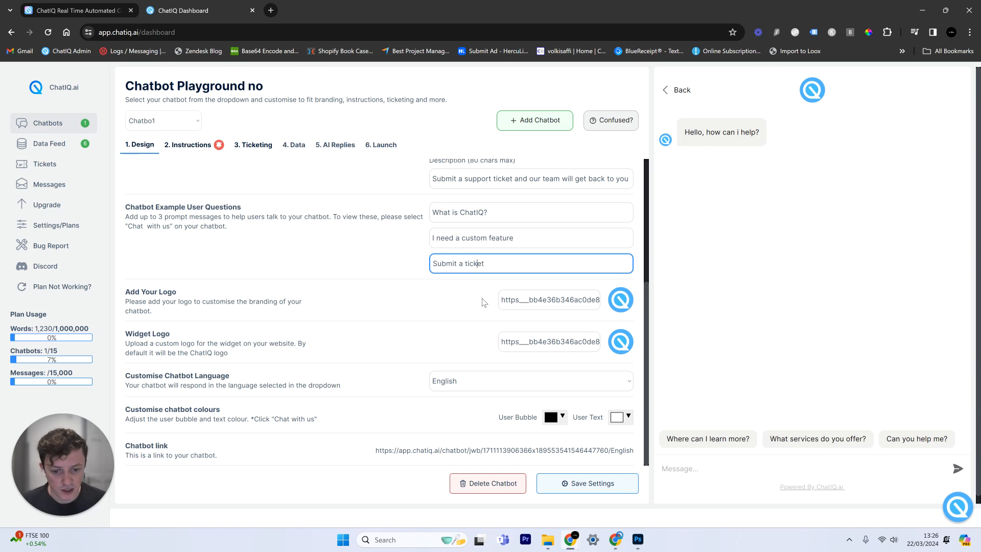
click(579, 495)
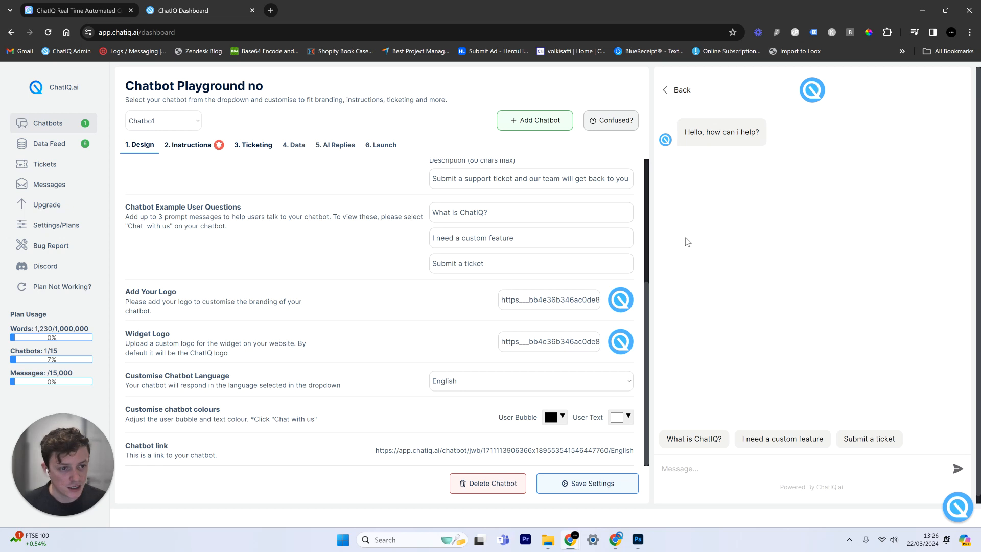
click(559, 307)
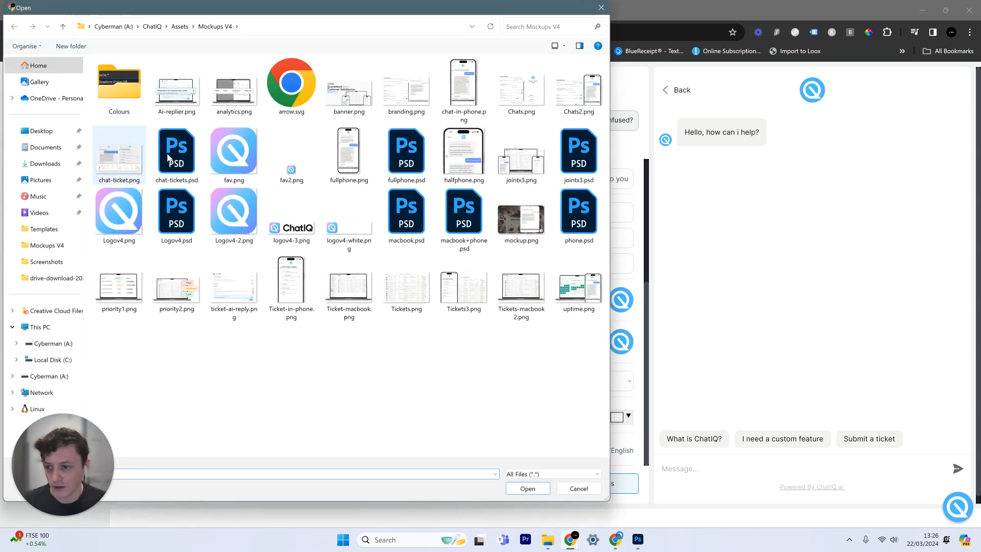
double_click(134, 226)
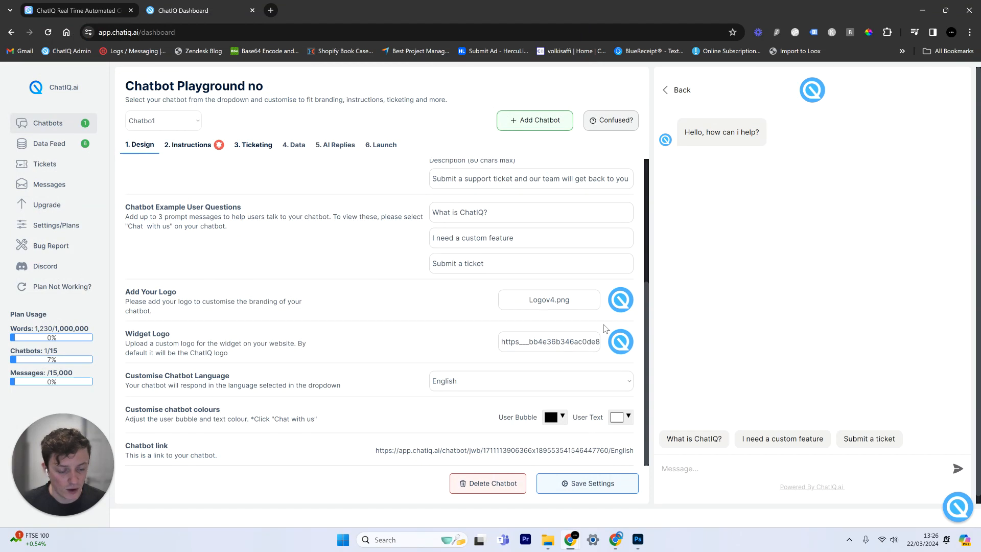
Save Logov4.png as the logo and toggle the widget's welcome panel in the preview
click(605, 484)
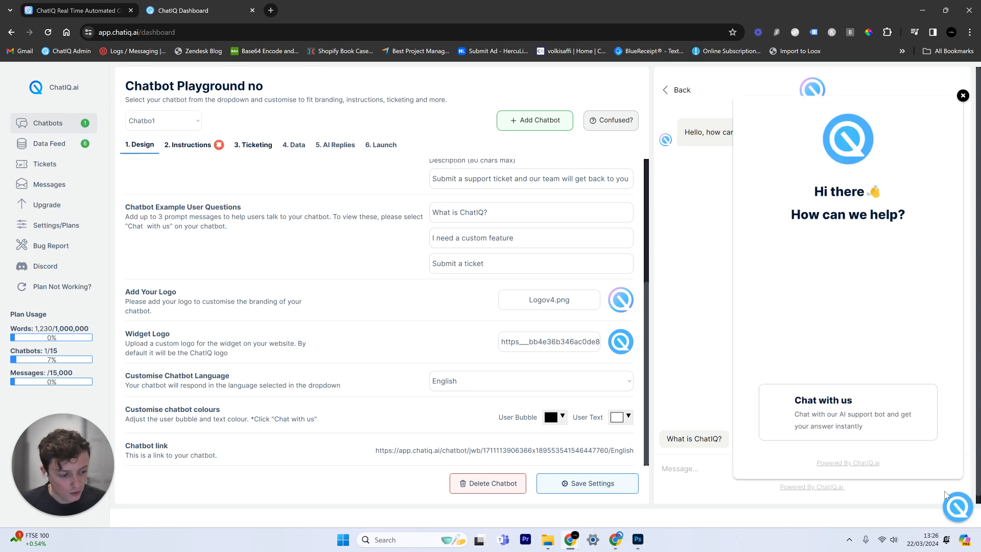
click(952, 512)
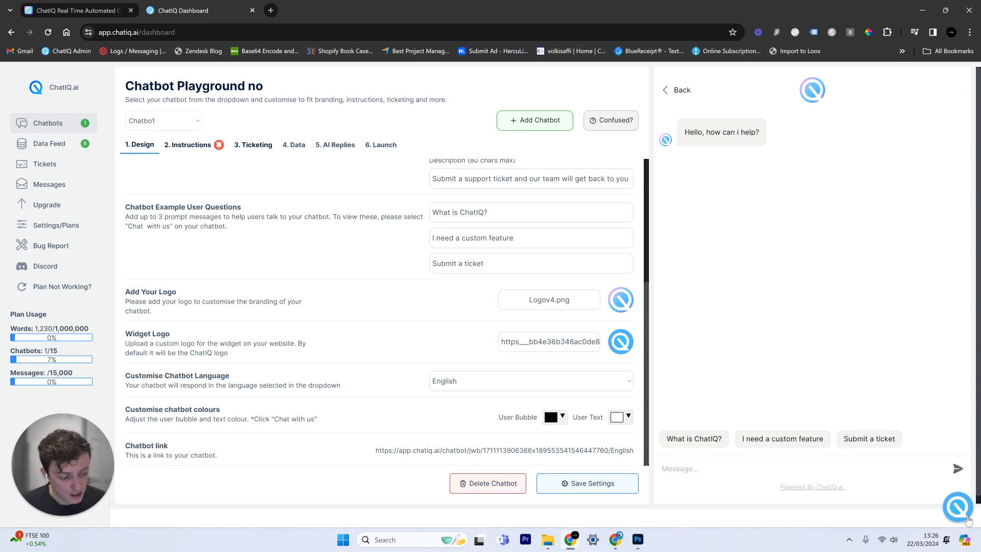
click(958, 509)
click(965, 506)
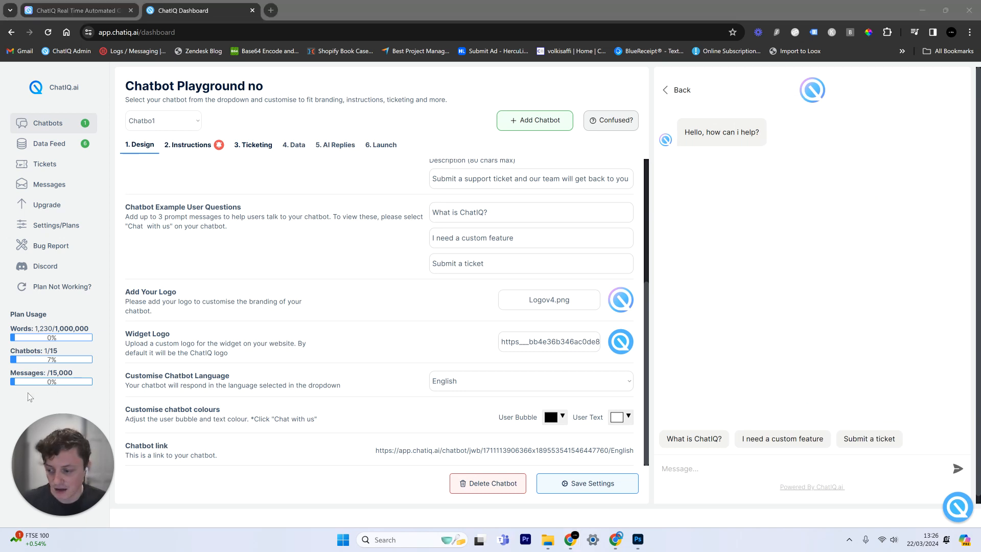
drag(200, 344, 125, 333)
click(386, 372)
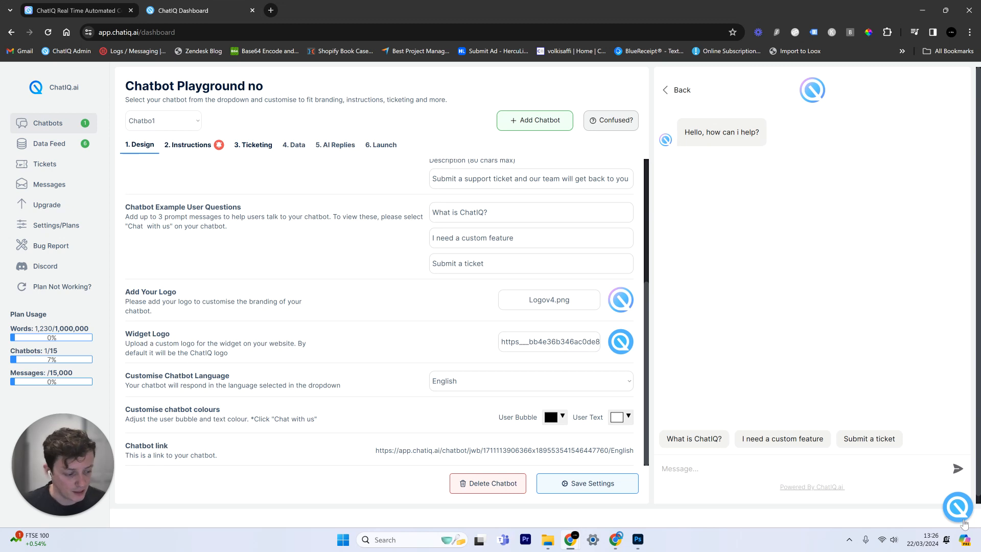
Check the live chat widget on the chatiq.ai homepage, then return to the dashboard
click(79, 6)
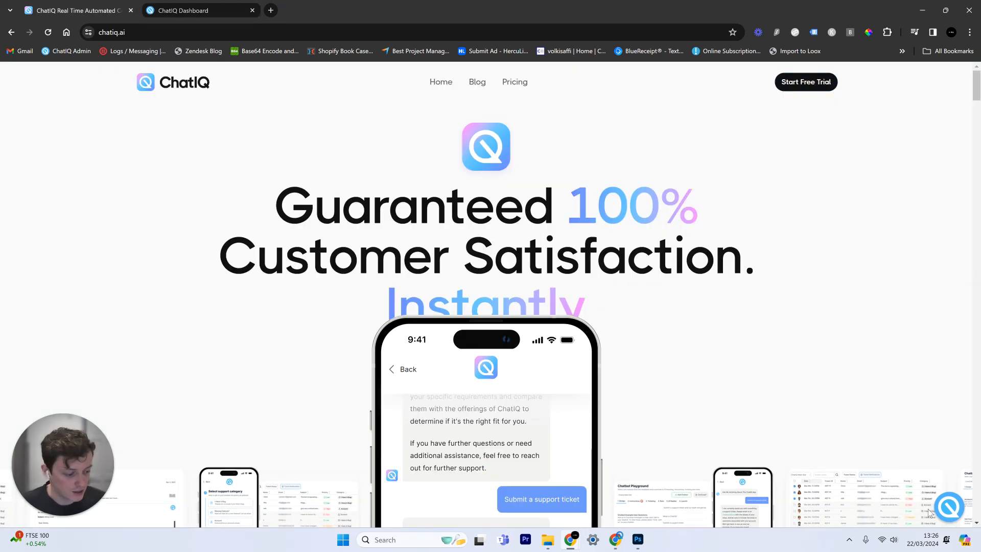
click(949, 507)
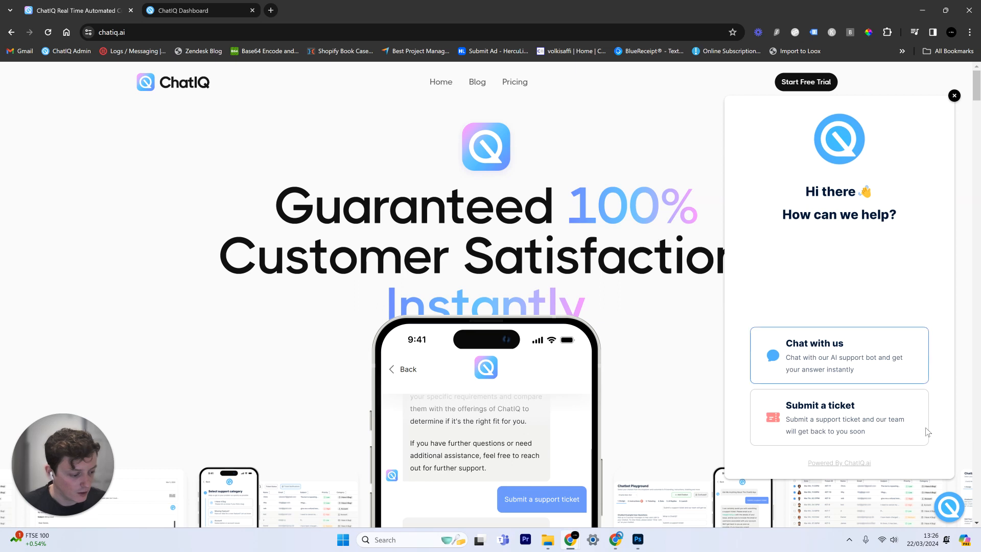
click(955, 515)
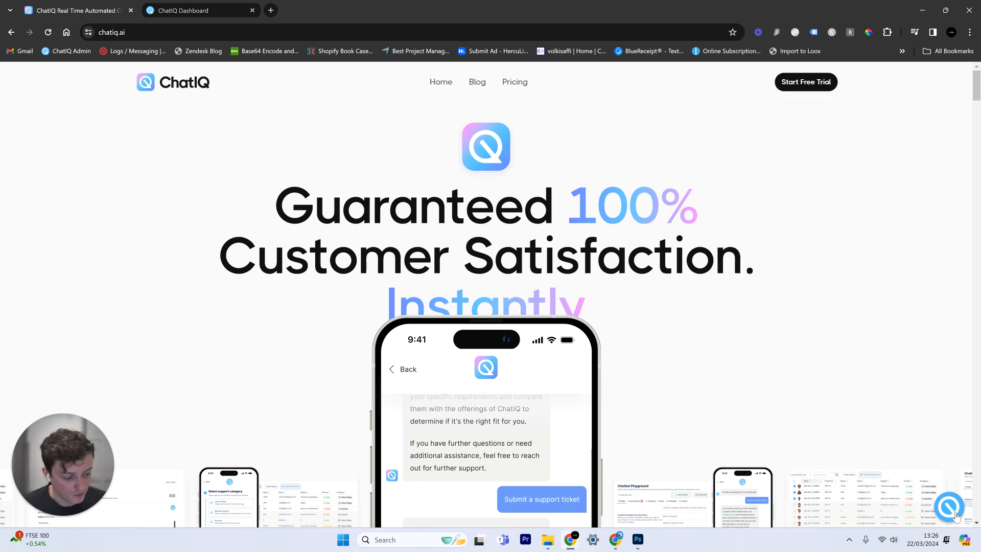
click(194, 11)
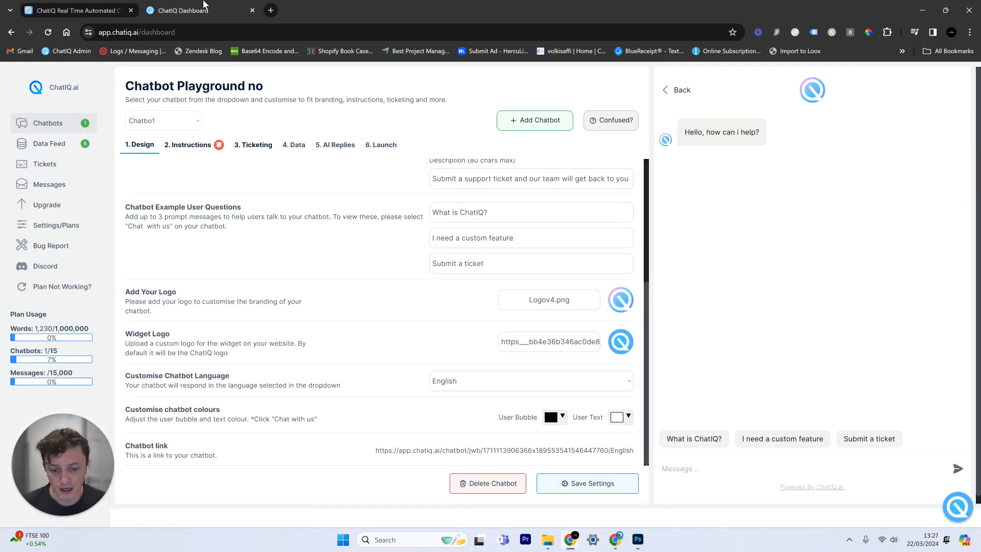
Ask the preview bot the "What is ChatIQ?" example question
scroll(394, 347, down, 1)
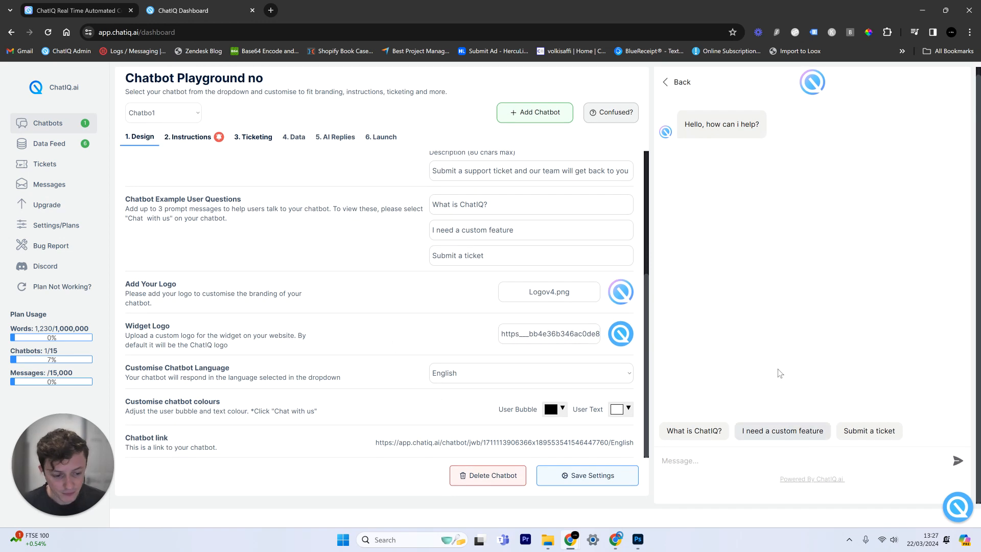
right_click(769, 299)
key(Escape)
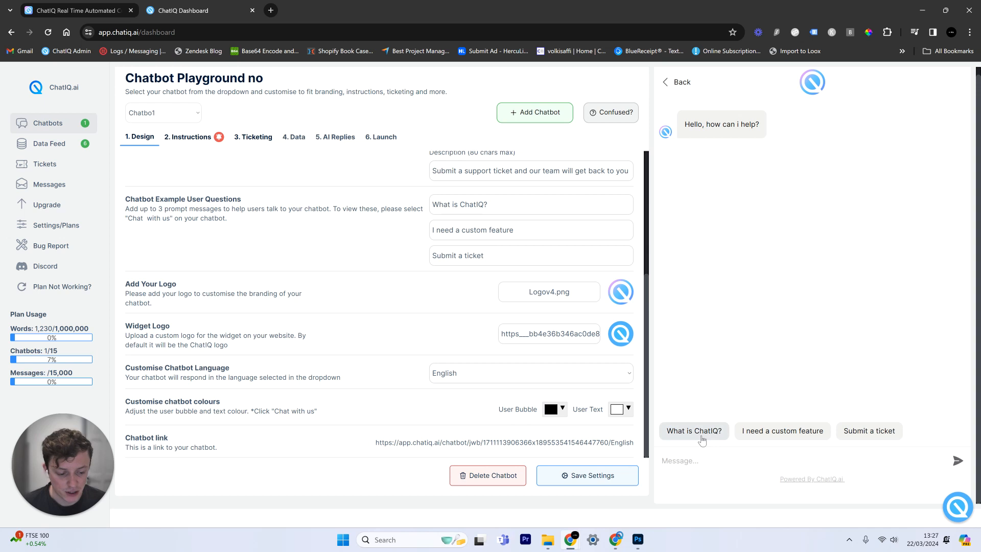
click(702, 440)
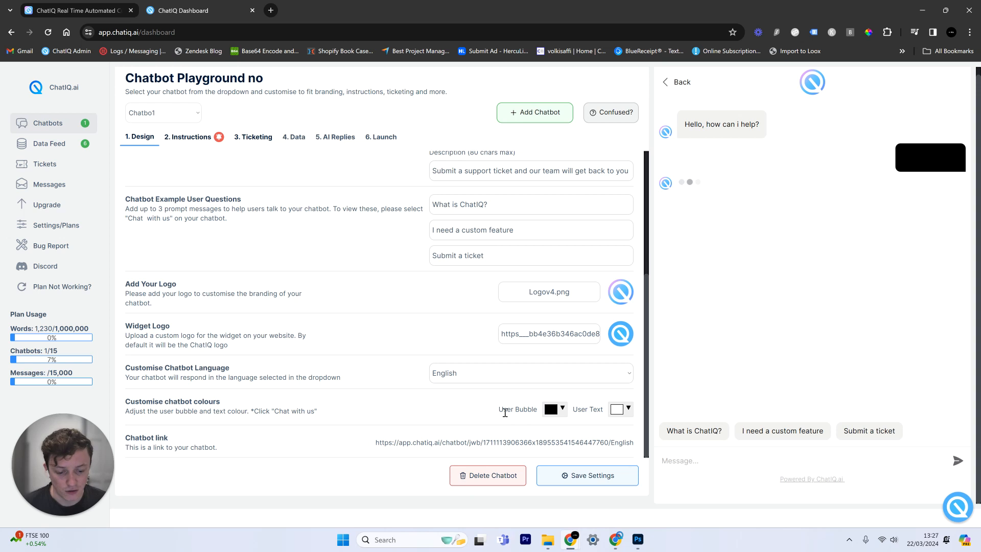
Change the user bubble colour to blue #8aa6cb, save, and reload the dashboard
click(552, 408)
click(633, 326)
drag(634, 326, 633, 319)
drag(570, 309, 571, 296)
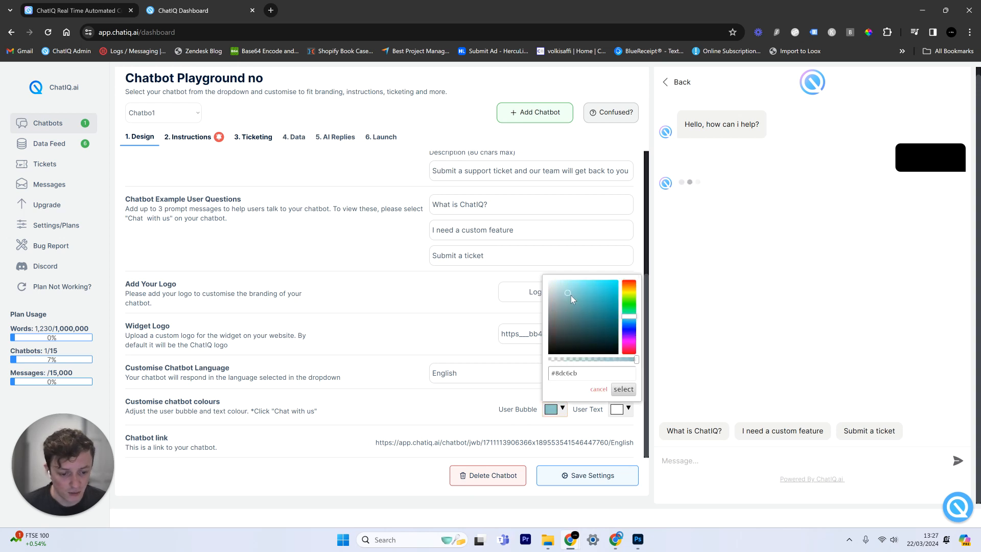
drag(633, 340, 634, 323)
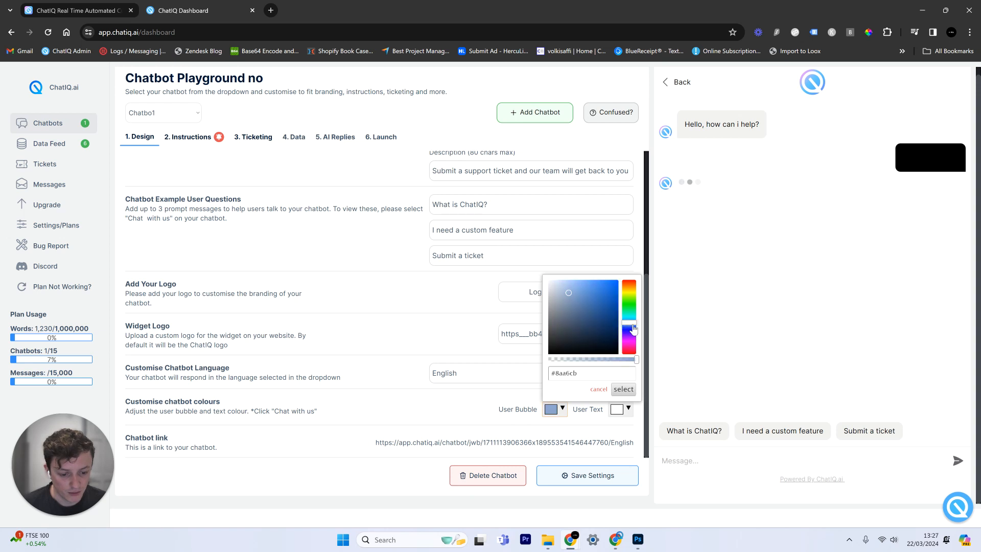
click(624, 389)
click(596, 482)
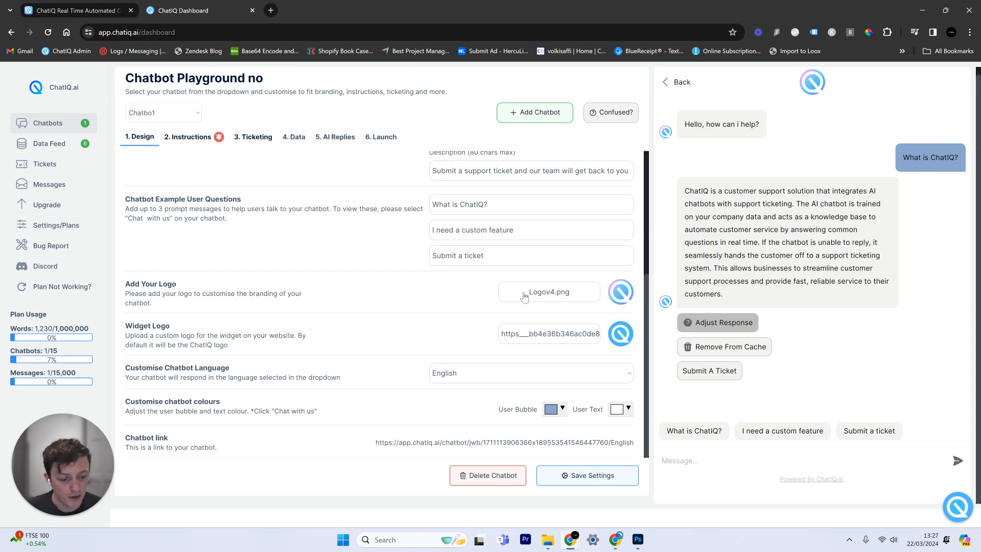
click(48, 32)
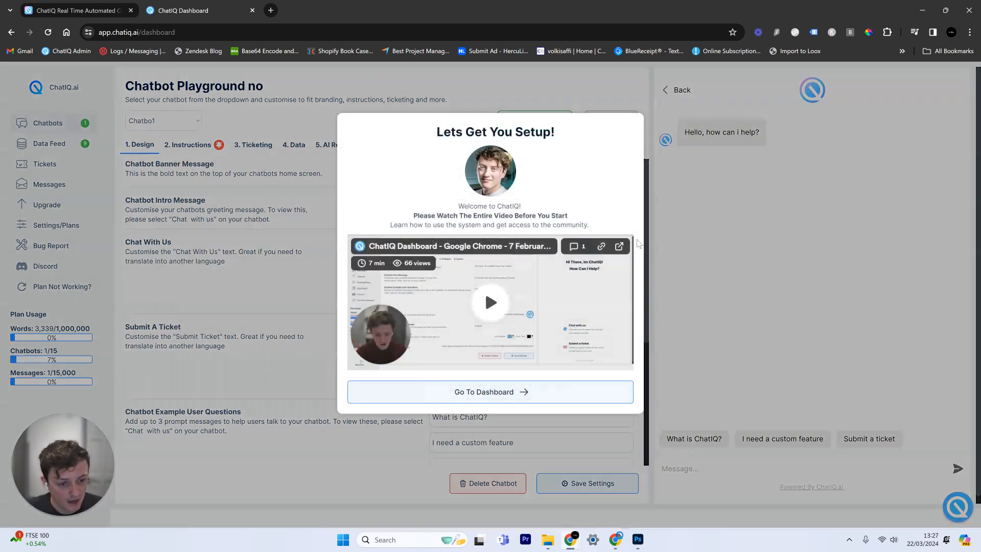
Ask the preview bot "What is ChatIQ?" and "I need a custom feature" and read the replies
click(616, 404)
click(684, 444)
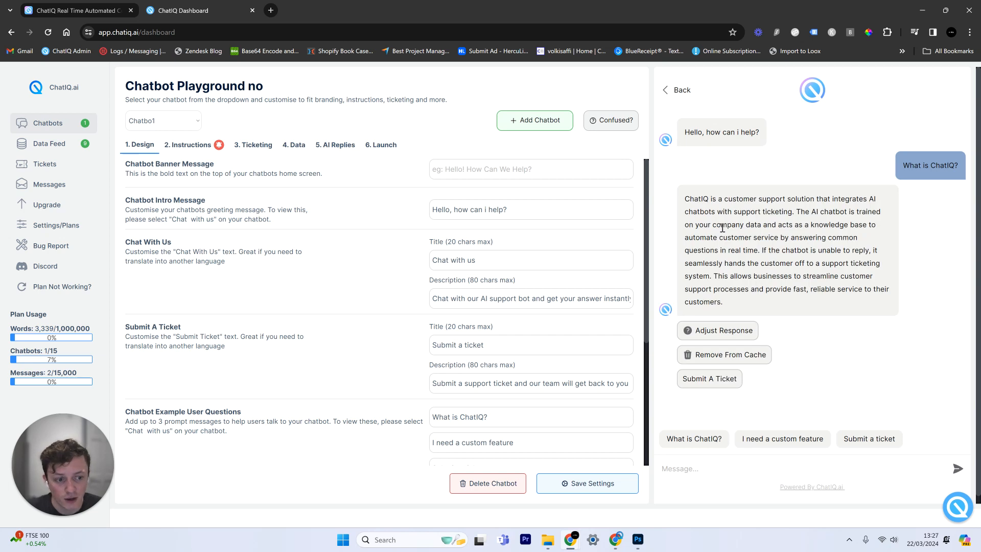
click(809, 439)
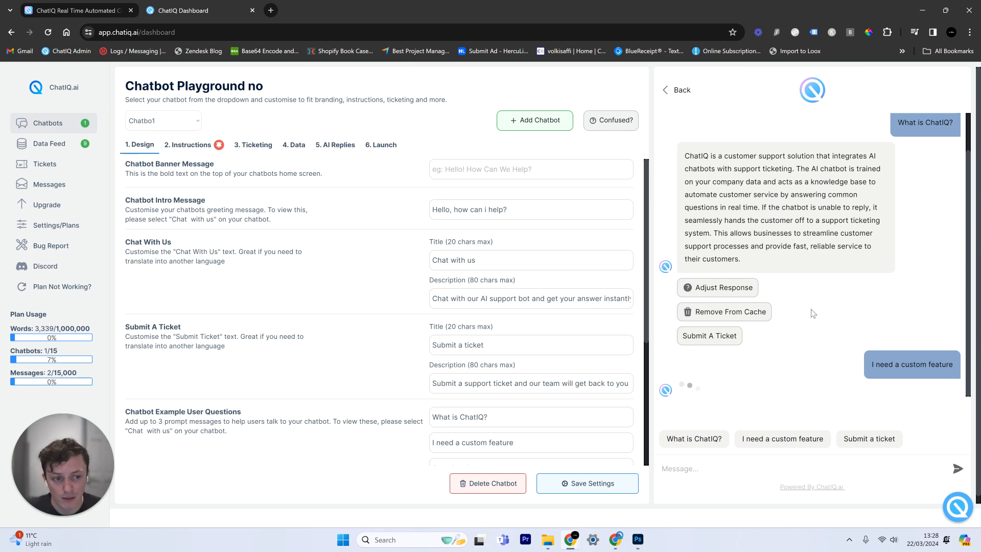
scroll(766, 325, down, 1)
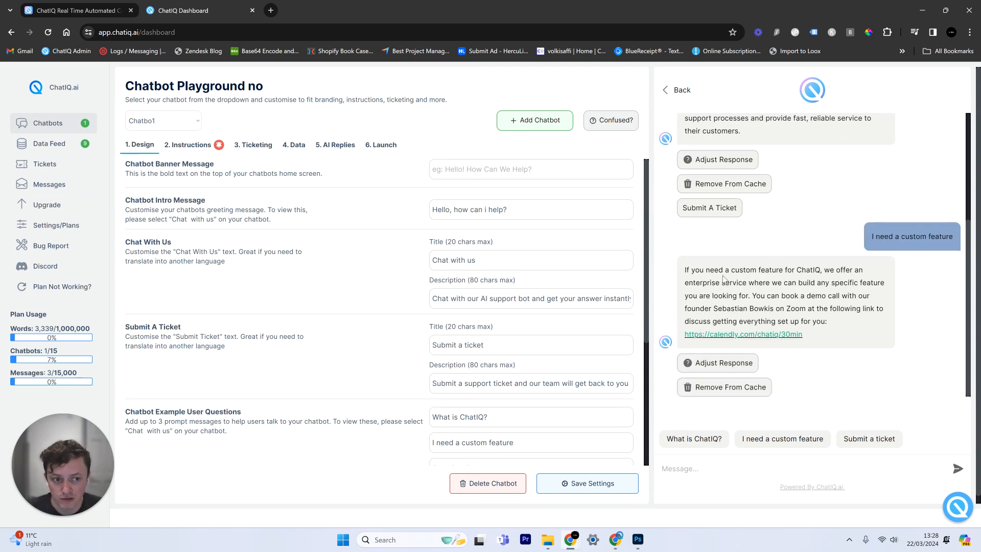
scroll(729, 270, up, 3)
scroll(728, 270, down, 3)
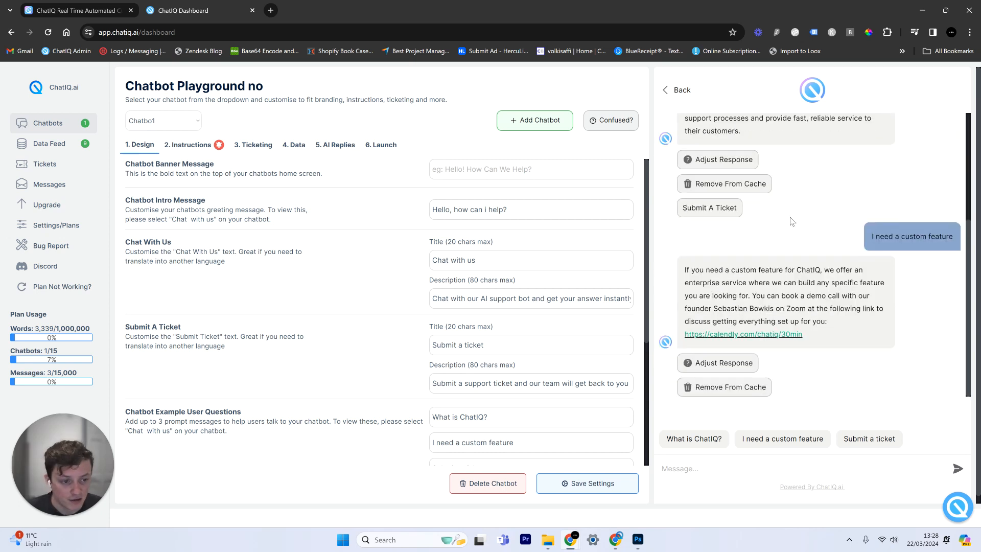
Reload, start a fresh preview chat asking "I need a custom feature", and close the setup popup
click(50, 33)
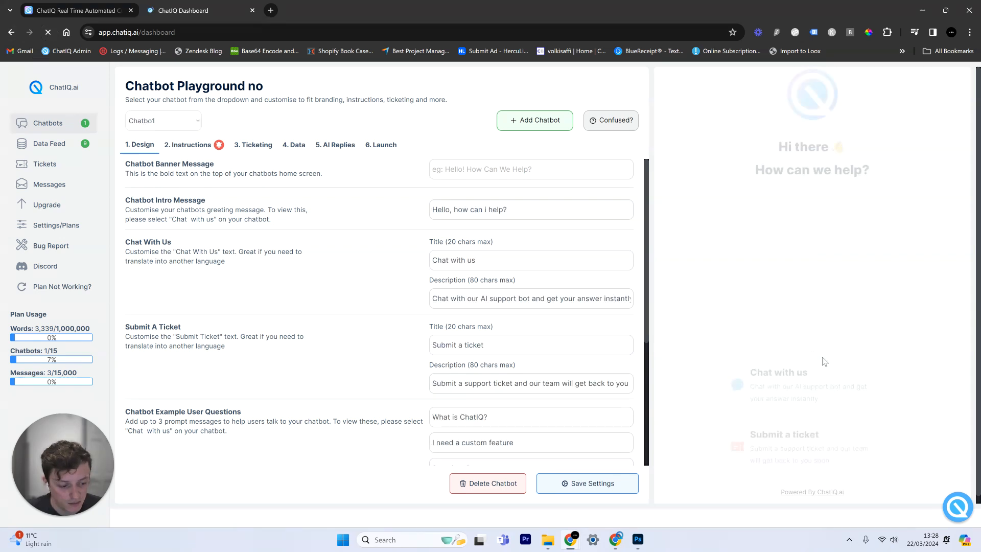
click(788, 373)
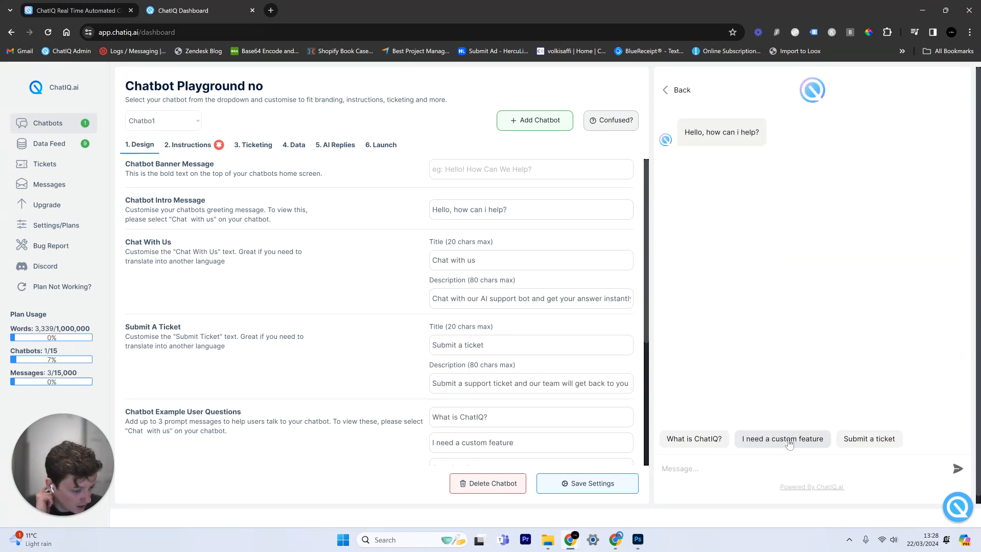
click(782, 439)
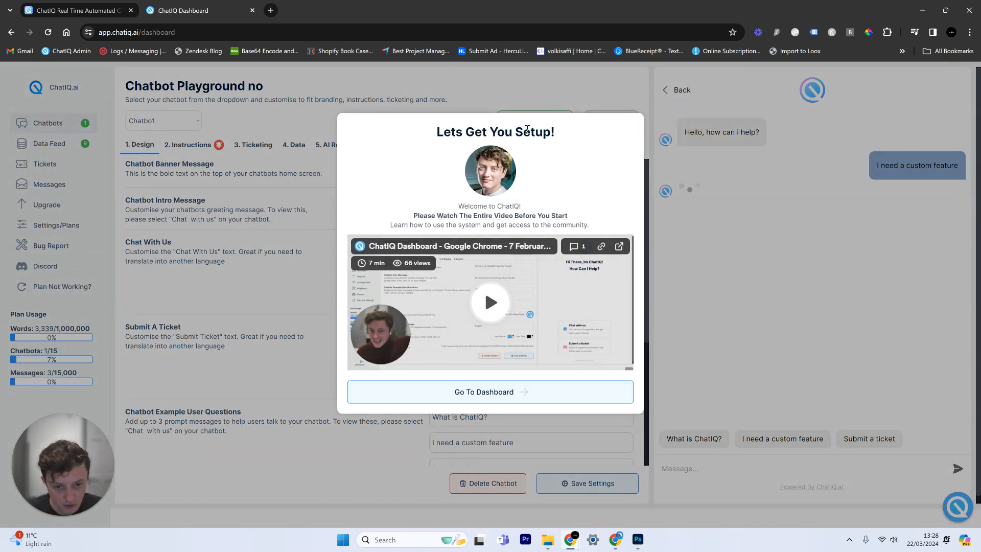
click(562, 395)
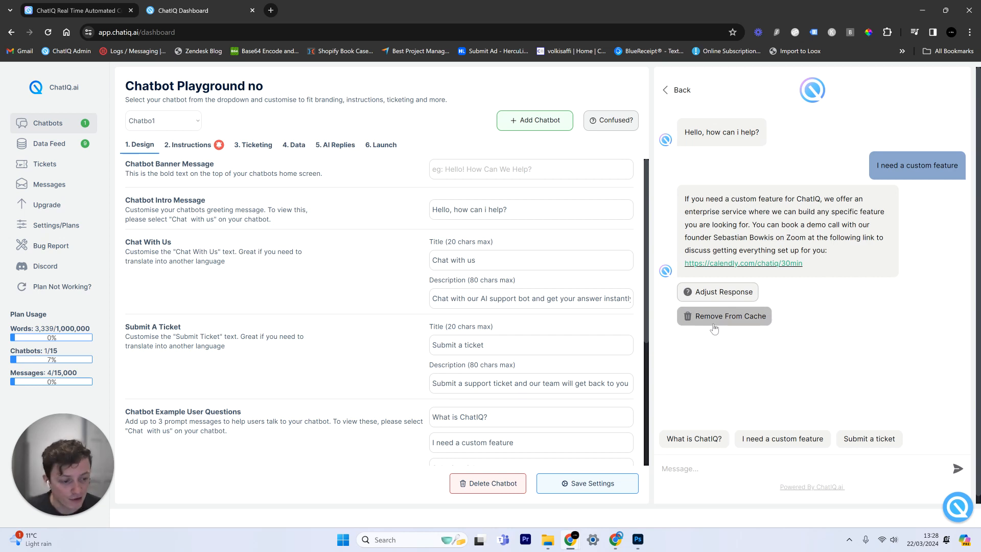
Replace the cached "I need a custom feature" reply text with the enterprise answer from clipboard history
click(724, 300)
triple_click(475, 217)
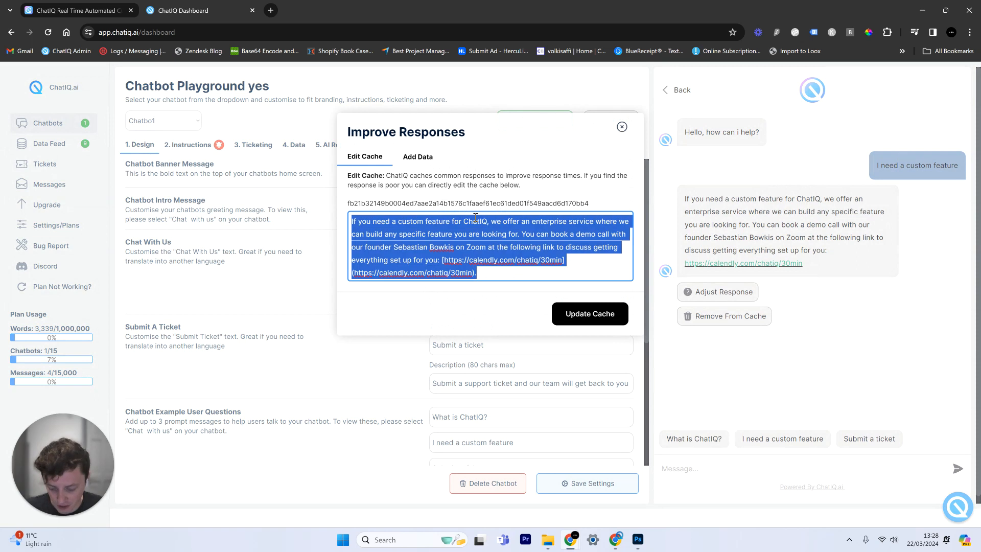
key(super+v)
scroll(434, 411, down, 5)
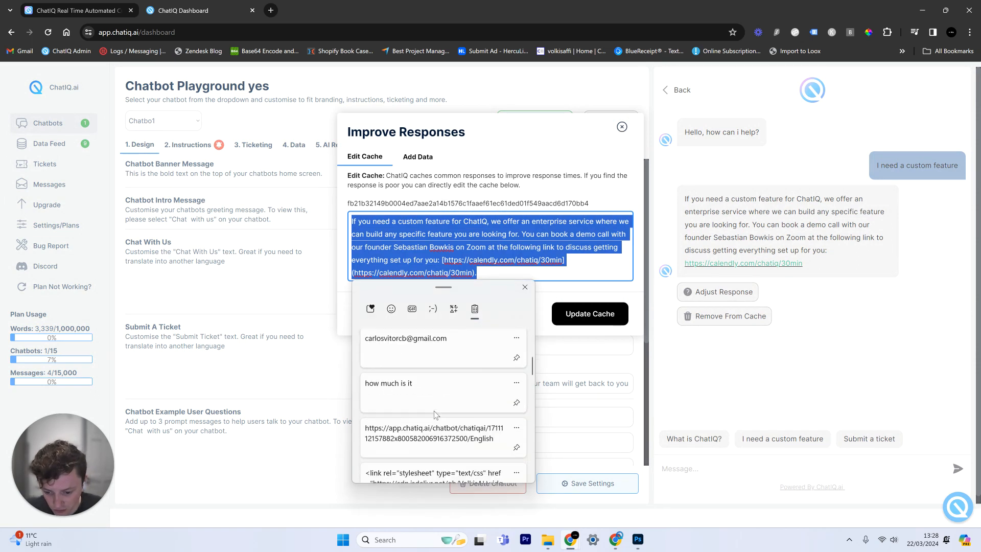
scroll(432, 409, down, 3)
scroll(432, 409, up, 10)
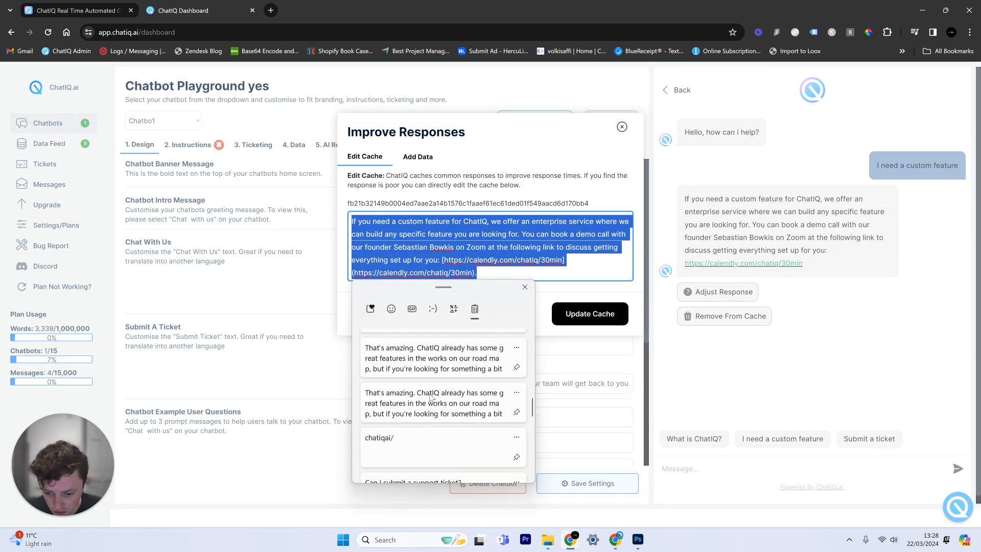
click(431, 360)
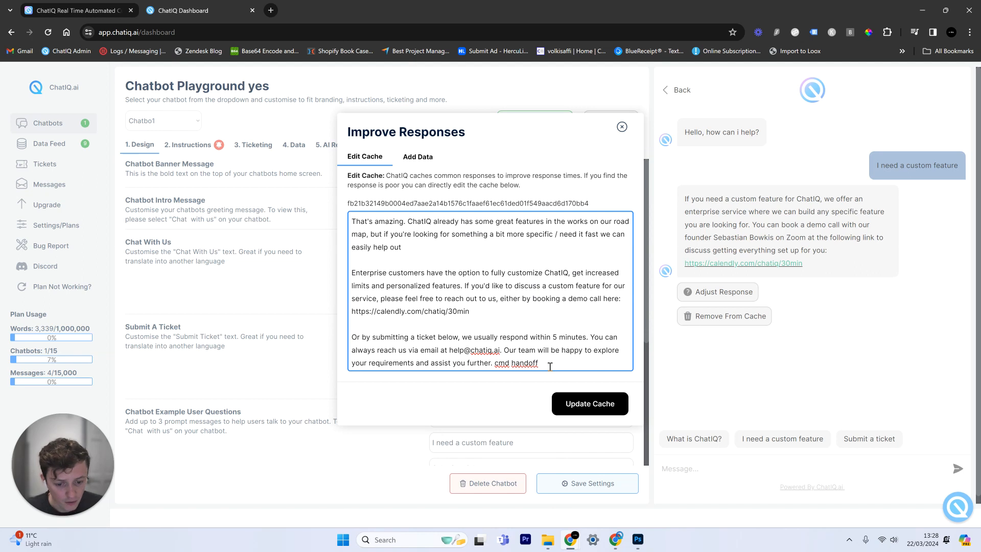
Update the cache with the edited reply and reload the dashboard
drag(538, 364, 493, 365)
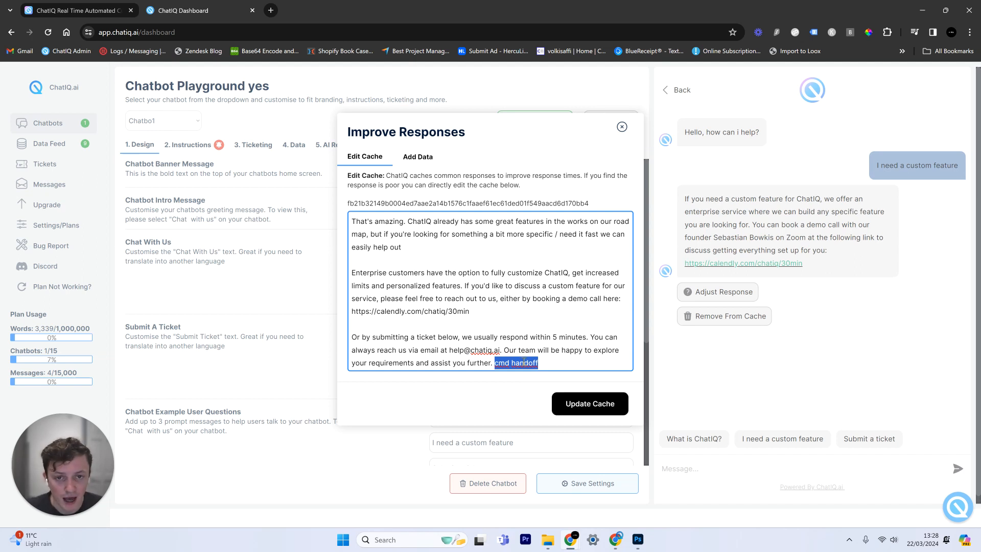
click(603, 403)
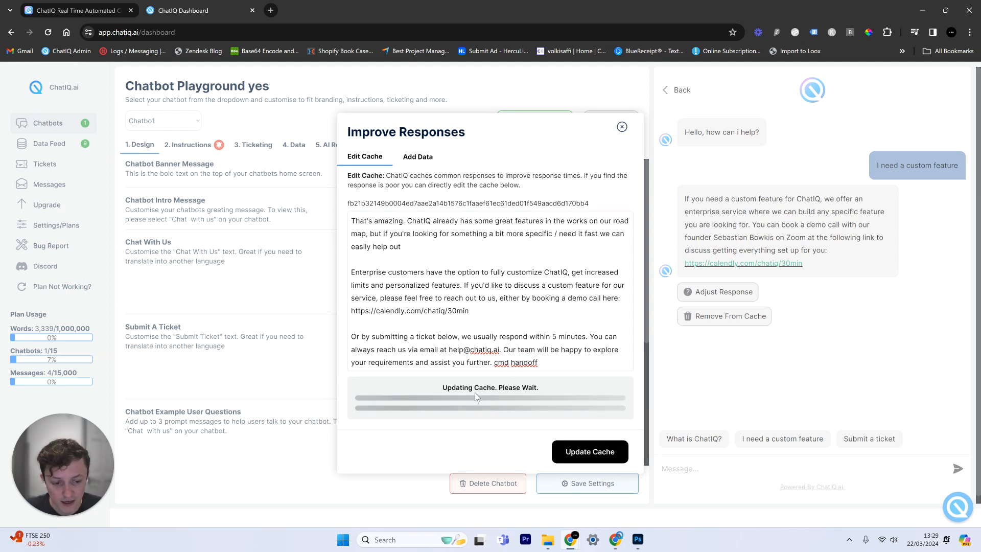
click(621, 126)
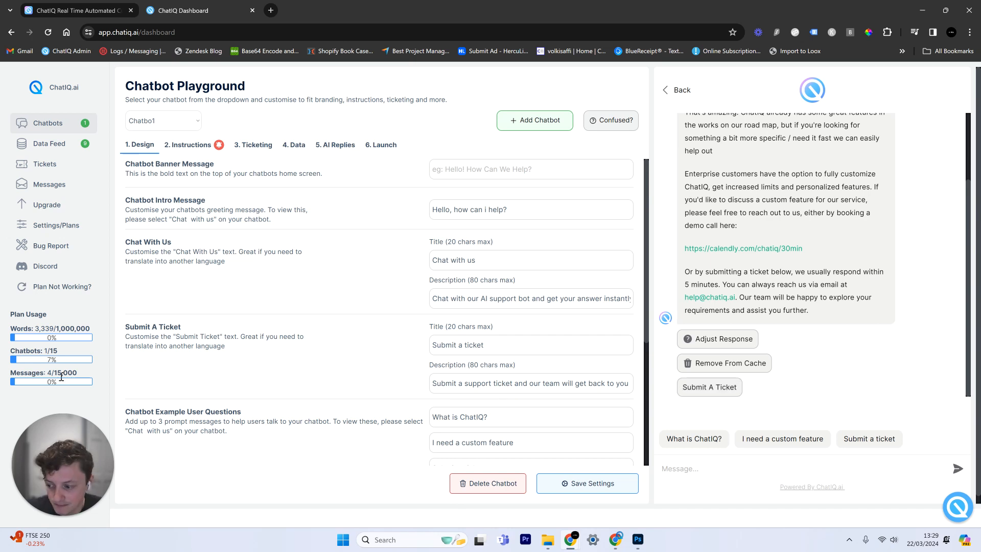
key(F5)
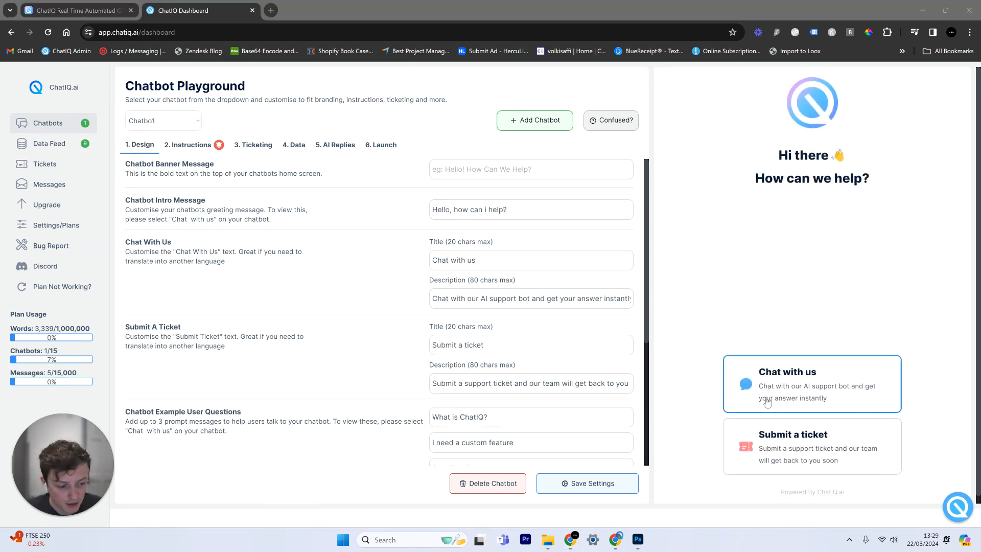
Start a fresh preview chat and resend 'I need a custom feature' and 'Submit a ticket' to check the replies
click(787, 377)
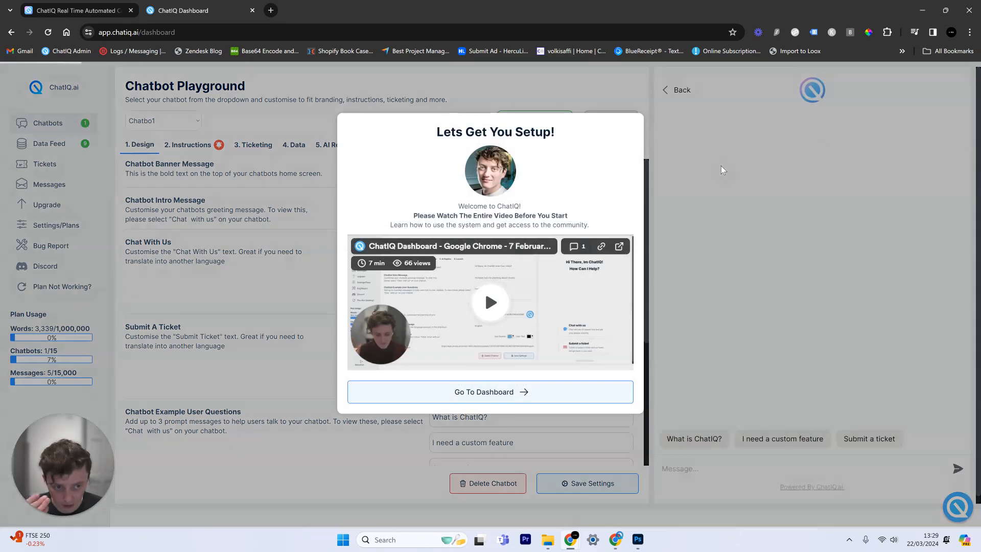
click(570, 384)
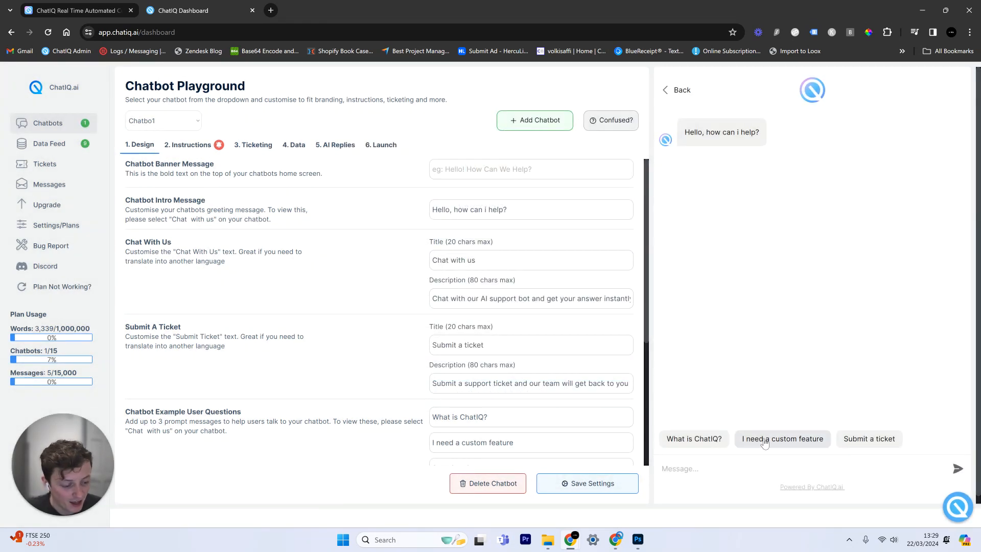
click(797, 442)
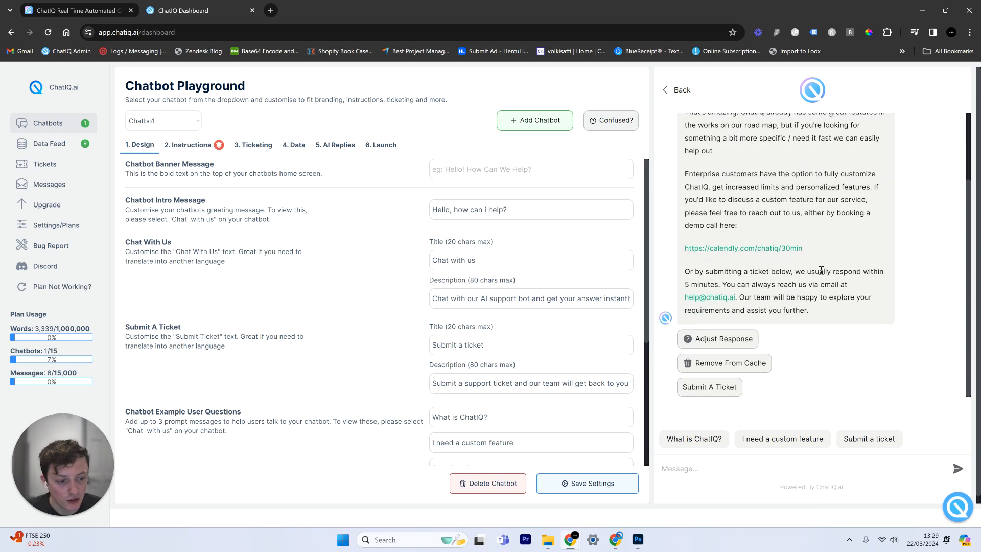
scroll(821, 270, up, 2)
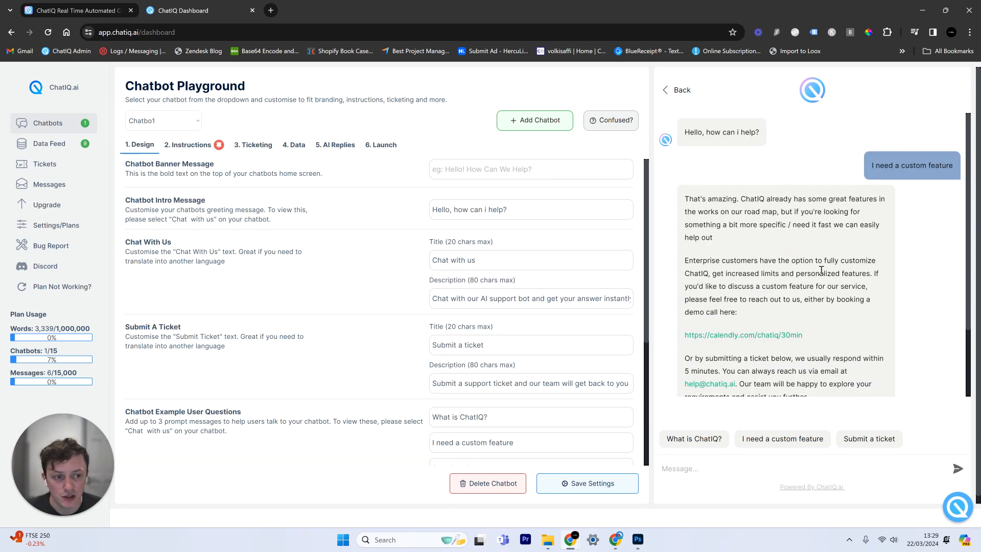
click(869, 439)
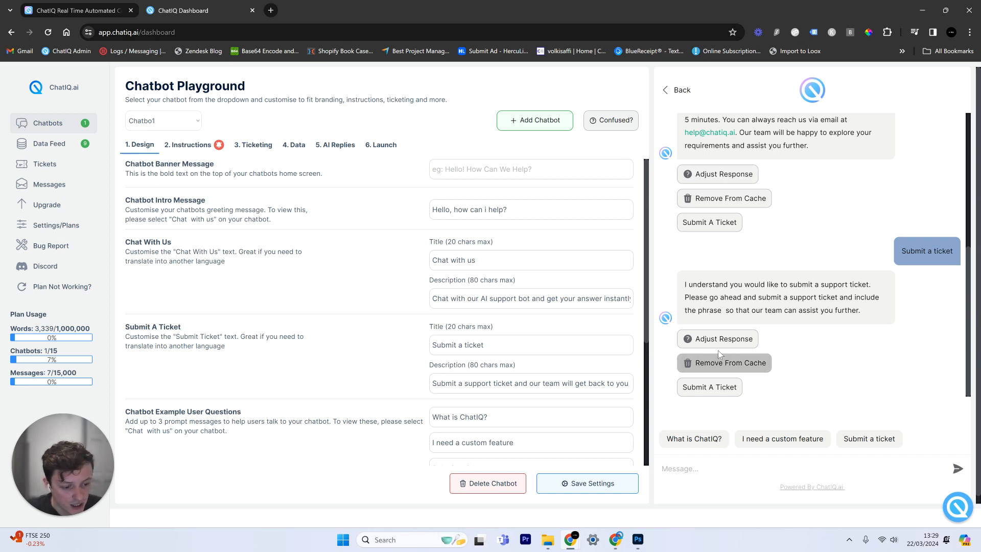
drag(718, 311, 725, 311)
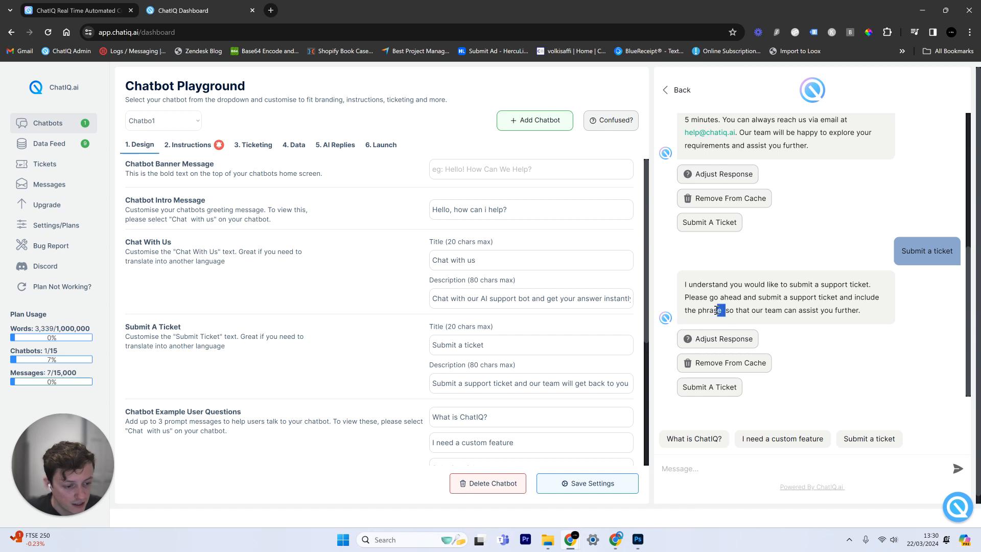
Replace the cached ticket reply text with a pointer to Submit A Ticket for human support, and update the cache
click(724, 340)
click(452, 213)
key(ctrl+a)
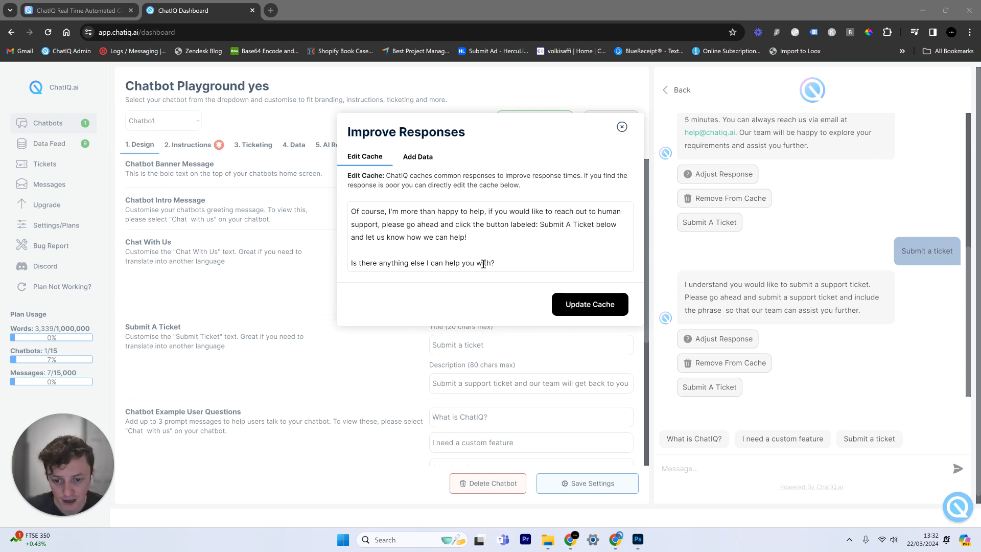
click(612, 300)
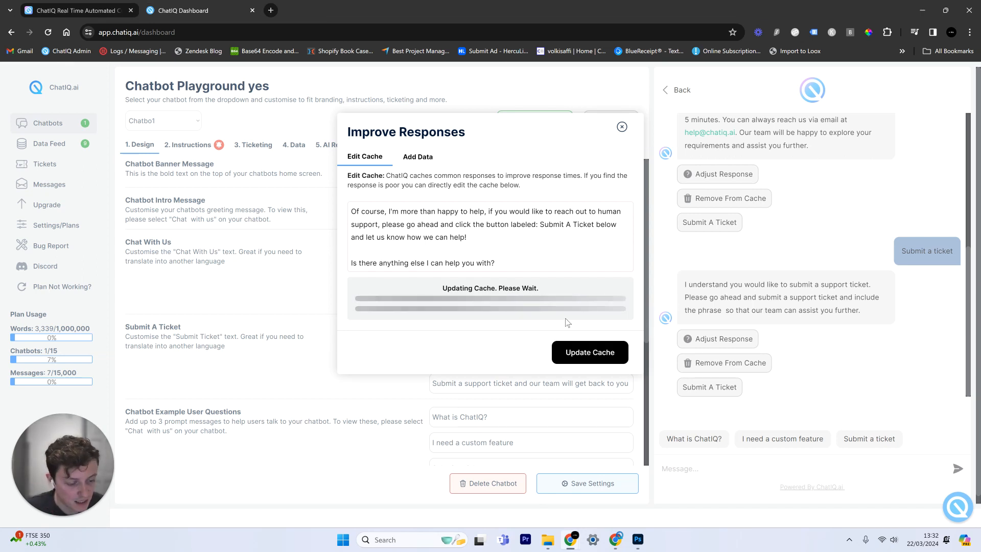
click(622, 127)
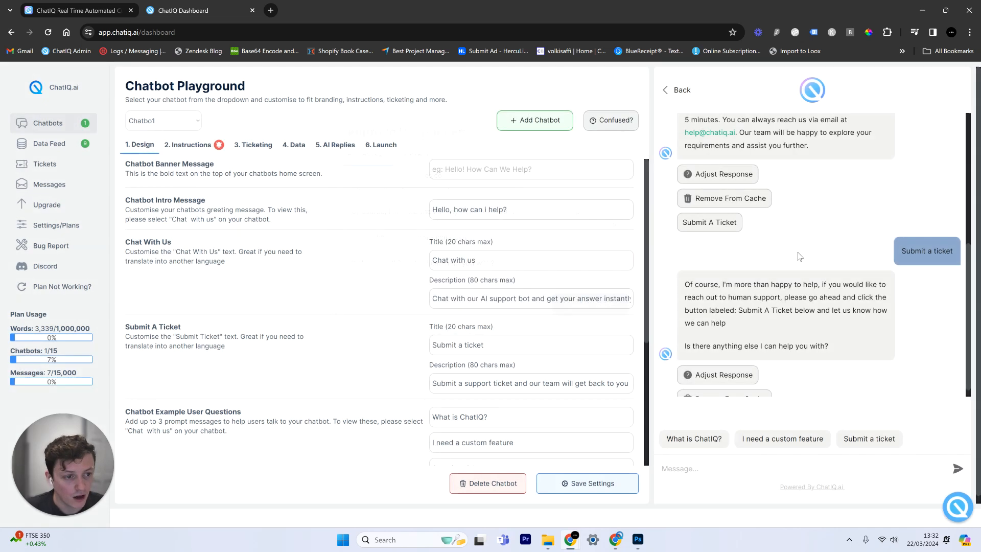
Retest the preview with 'What is ChatIQ?', 'I need a custom feature' and 'Submit a ticket', then reload the dashboard
scroll(802, 261, up, 1)
scroll(802, 262, down, 5)
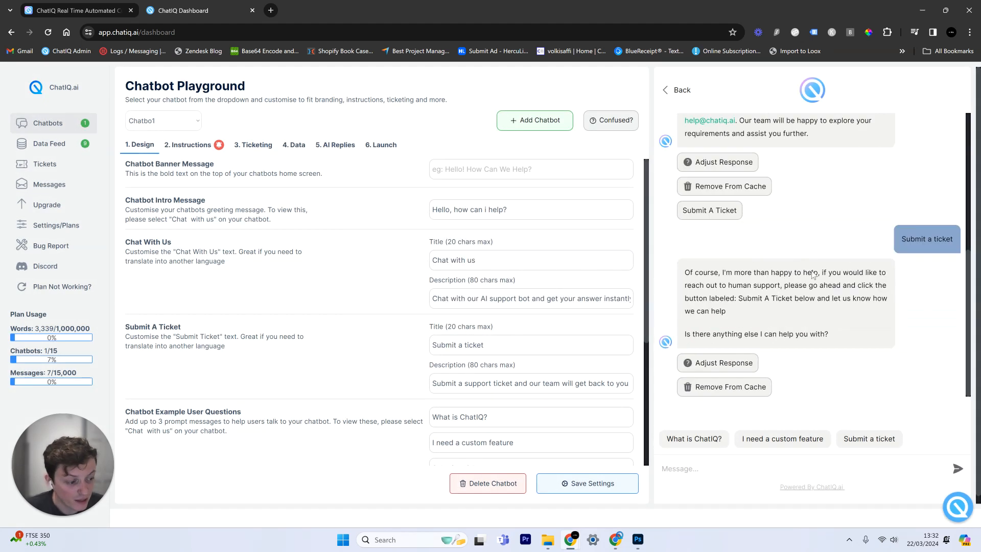
click(708, 444)
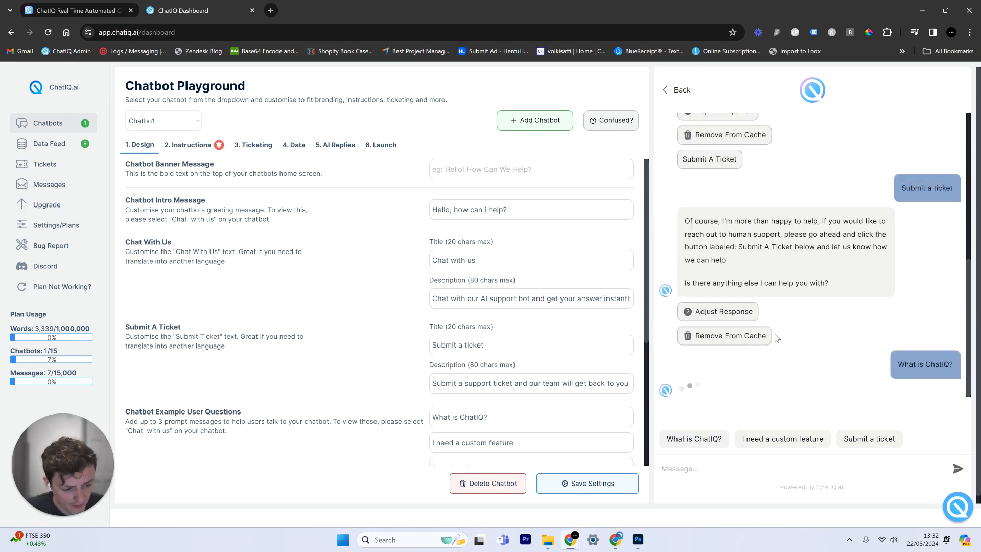
scroll(753, 269, up, 4)
scroll(753, 269, down, 4)
click(782, 438)
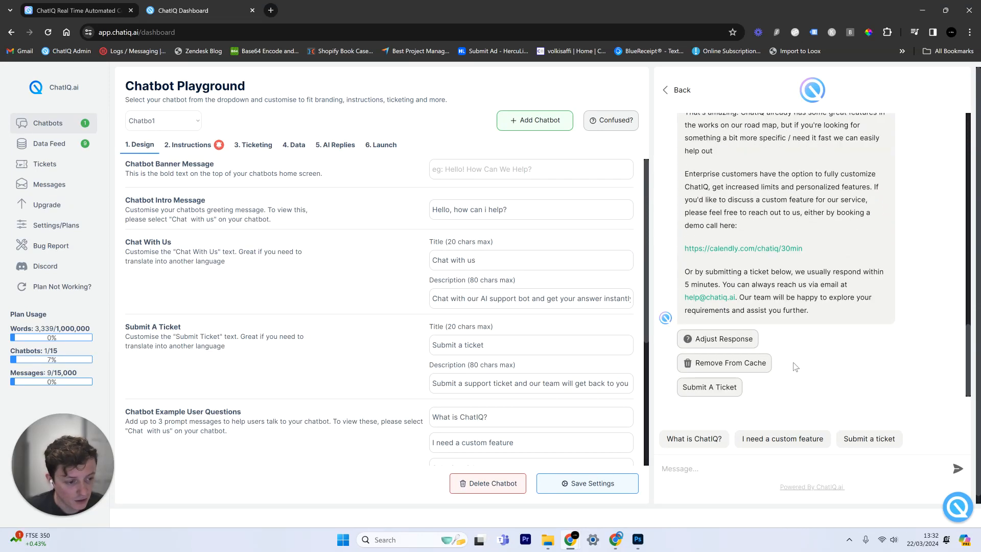
click(869, 439)
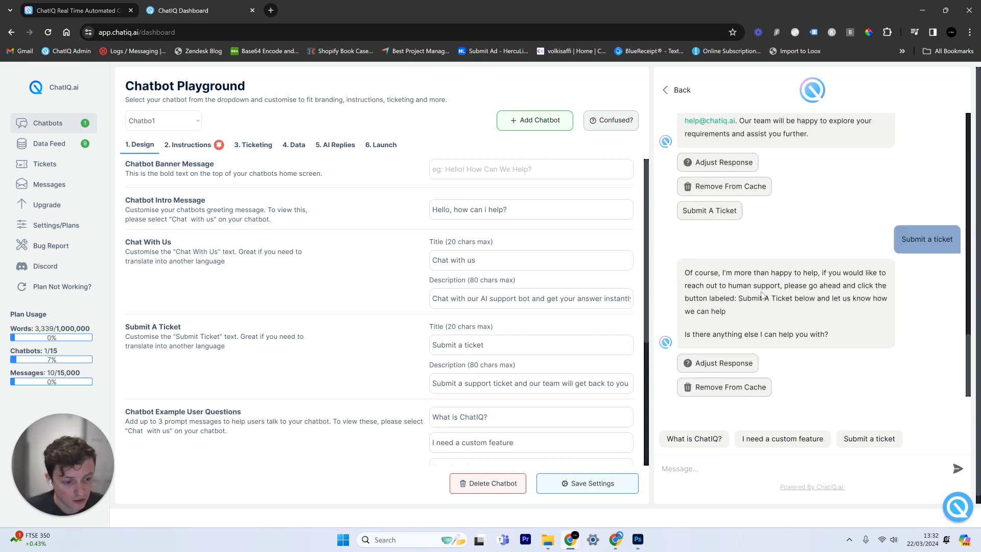
scroll(763, 295, up, 10)
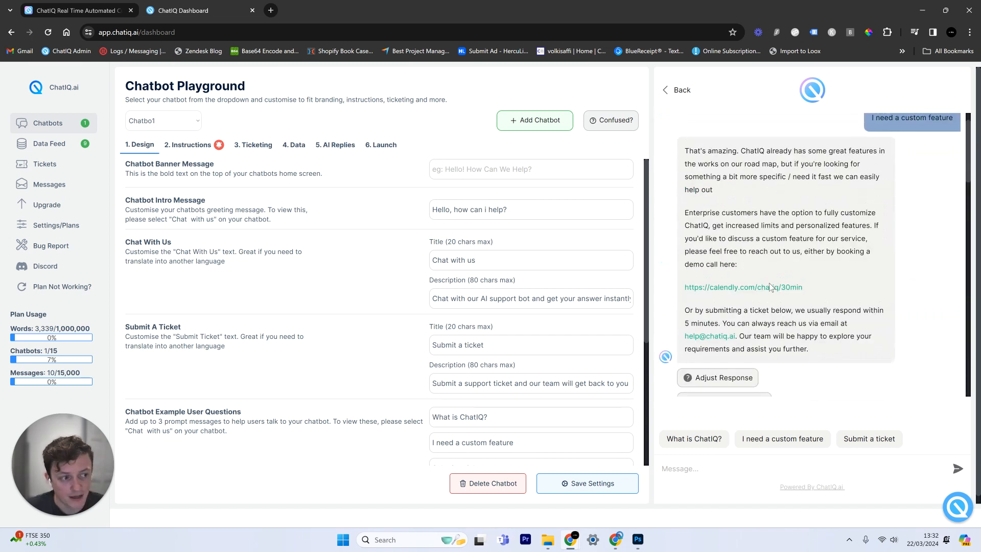
click(49, 33)
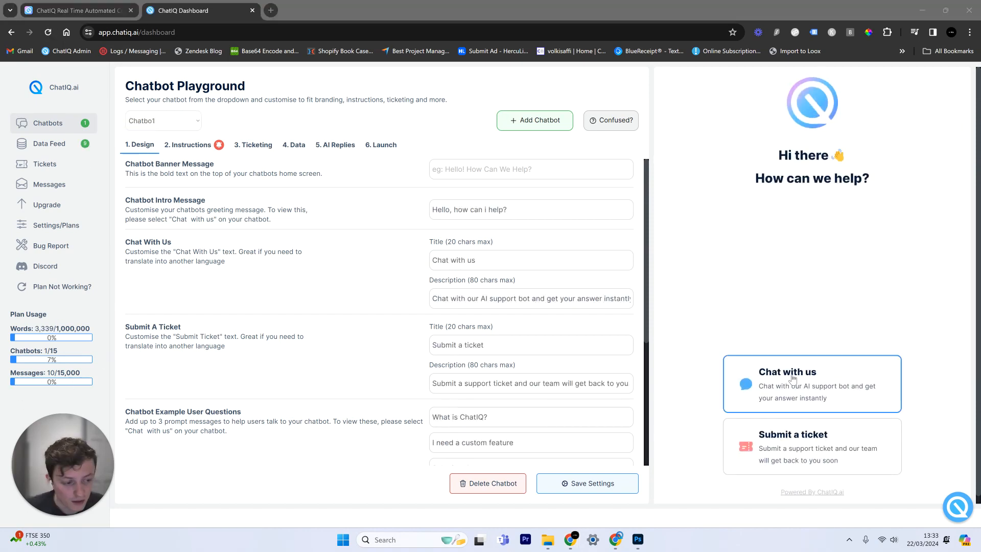
Start a new preview chat and send 'Submit a ticket' to get the bot's ticket reply
click(796, 379)
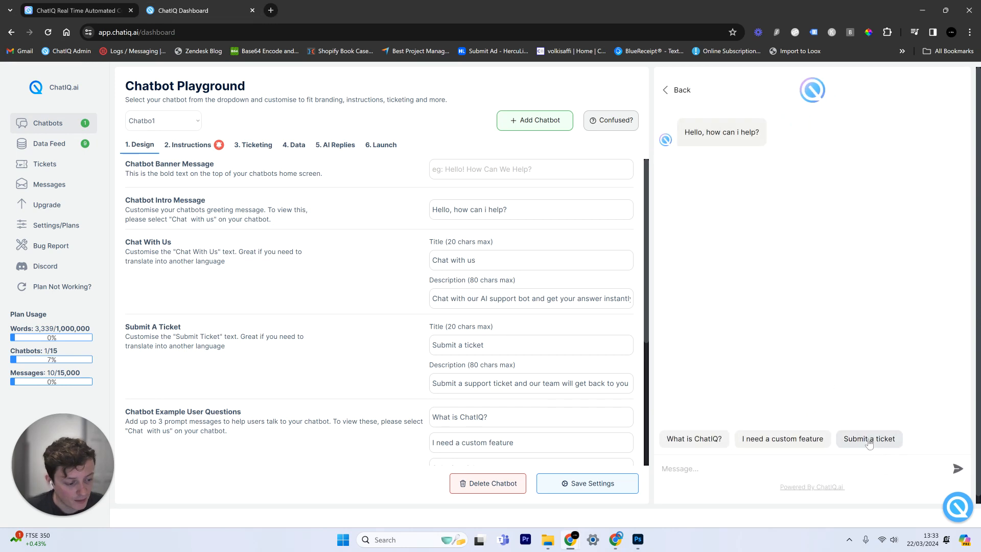
click(869, 440)
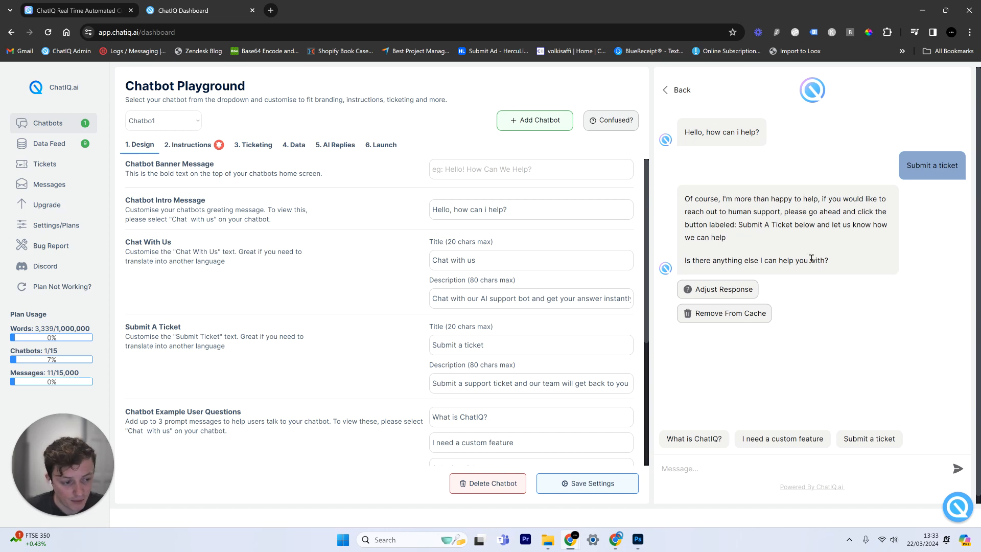
drag(739, 226, 796, 226)
click(807, 280)
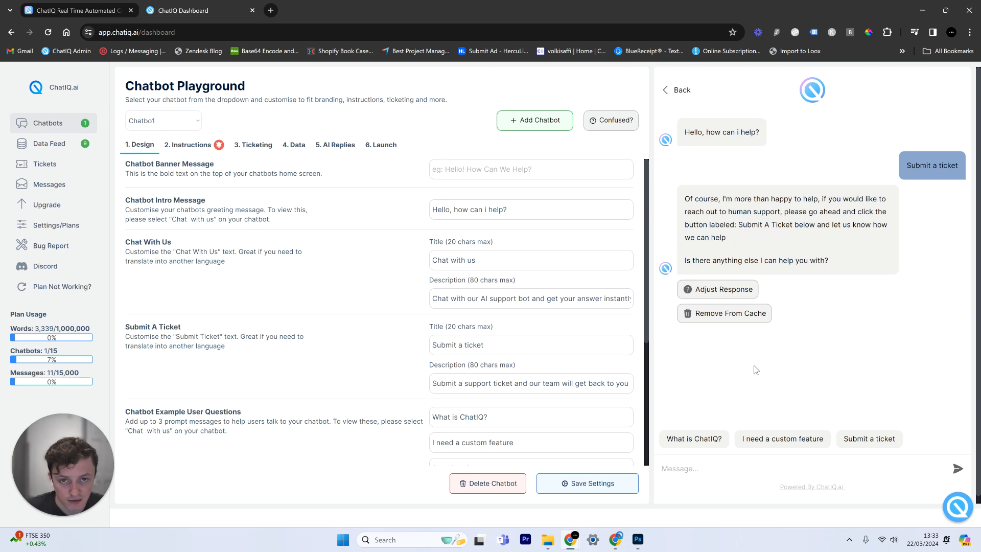
Append 'cmd handoff' to the cached ticket reply, update the cache, and reload the page
click(720, 289)
click(522, 276)
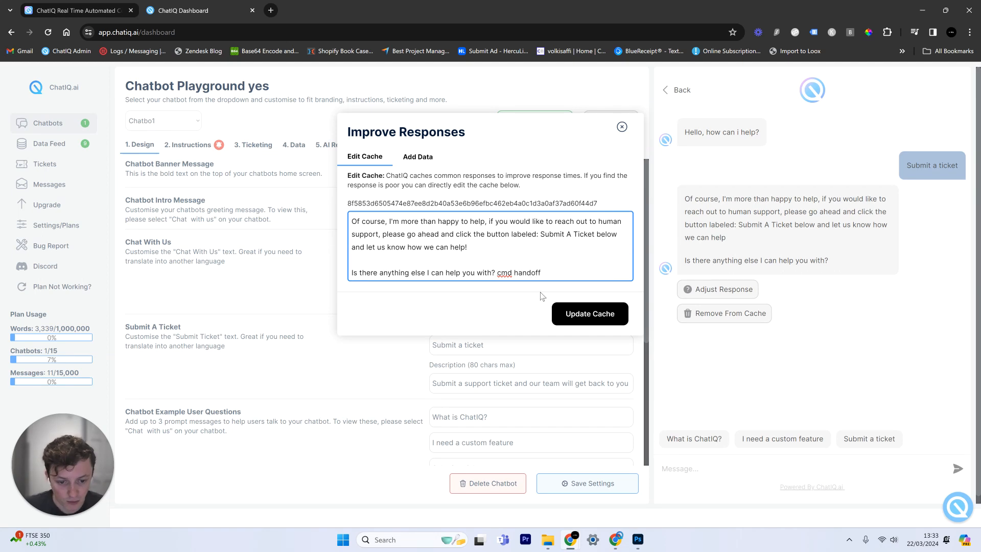
click(588, 313)
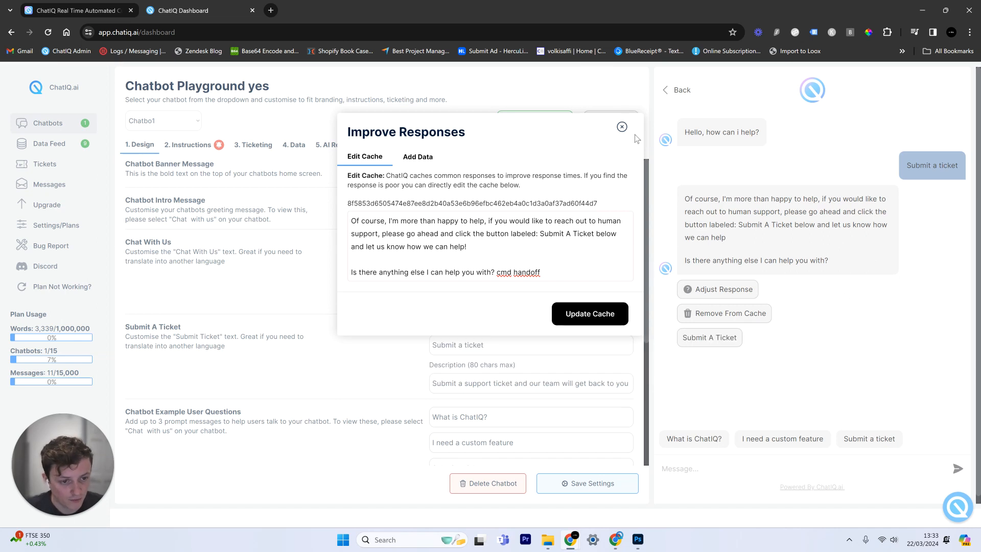
click(622, 126)
click(48, 36)
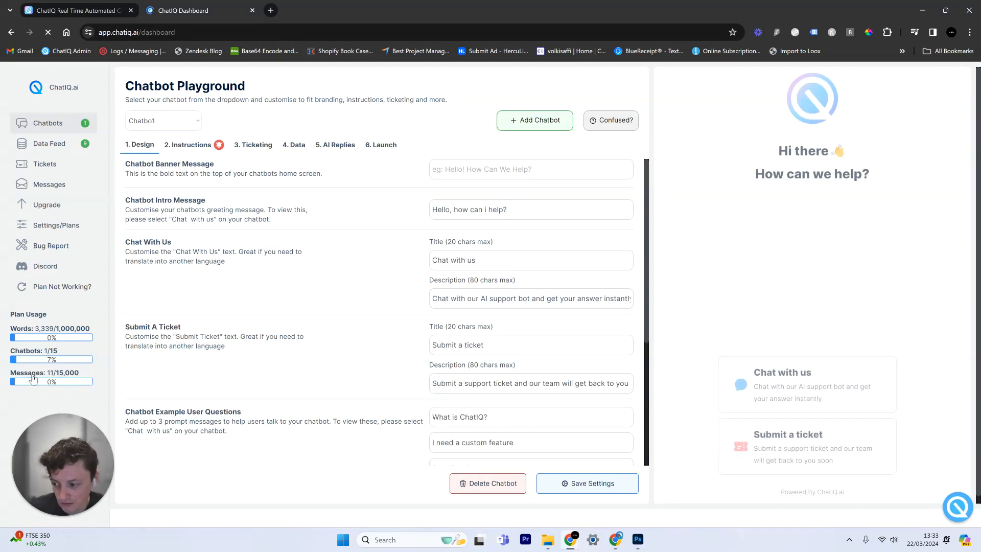
click(827, 351)
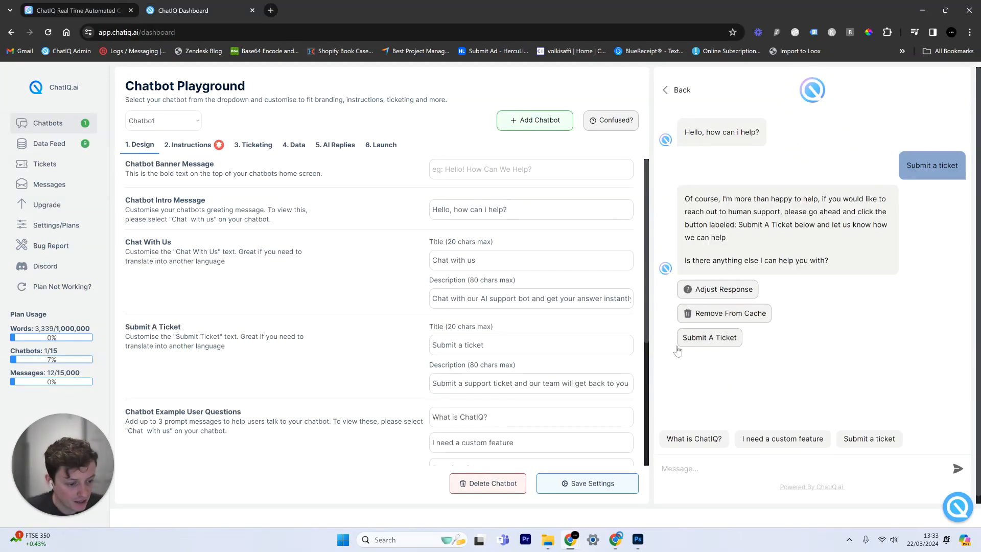
drag(691, 340, 699, 368)
click(778, 363)
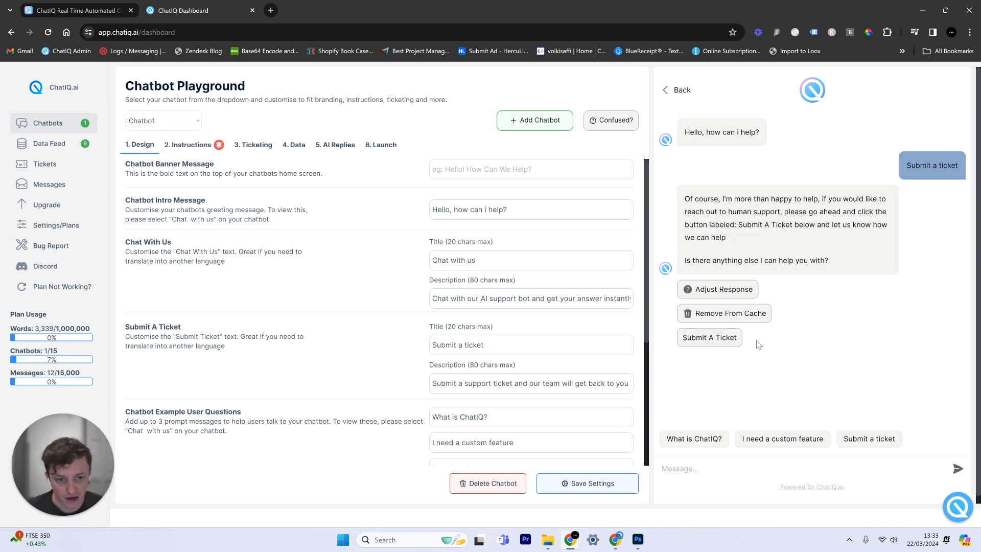
Ask the preview 'whats the pricing' and review its Starter and Professional plans reply
text(what)
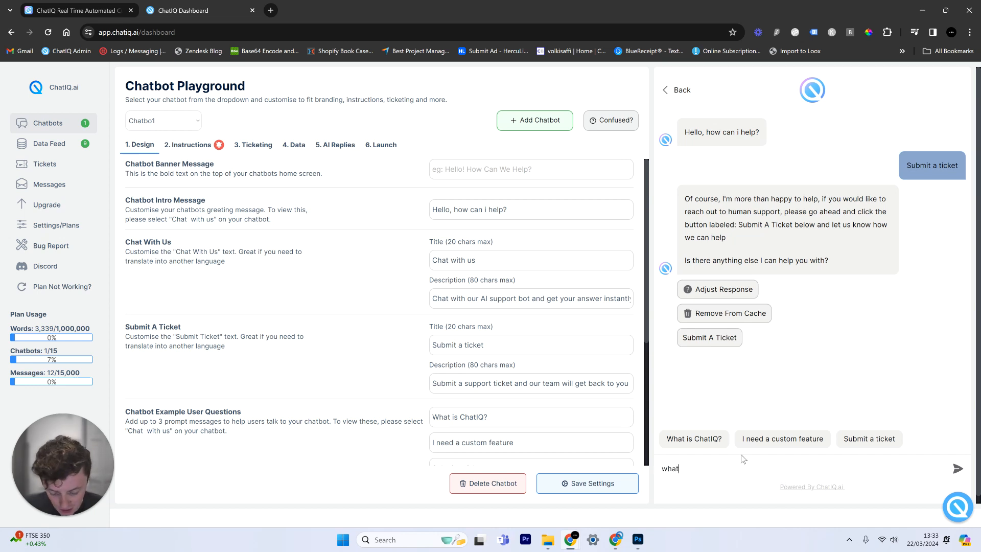
text(s the pricin)
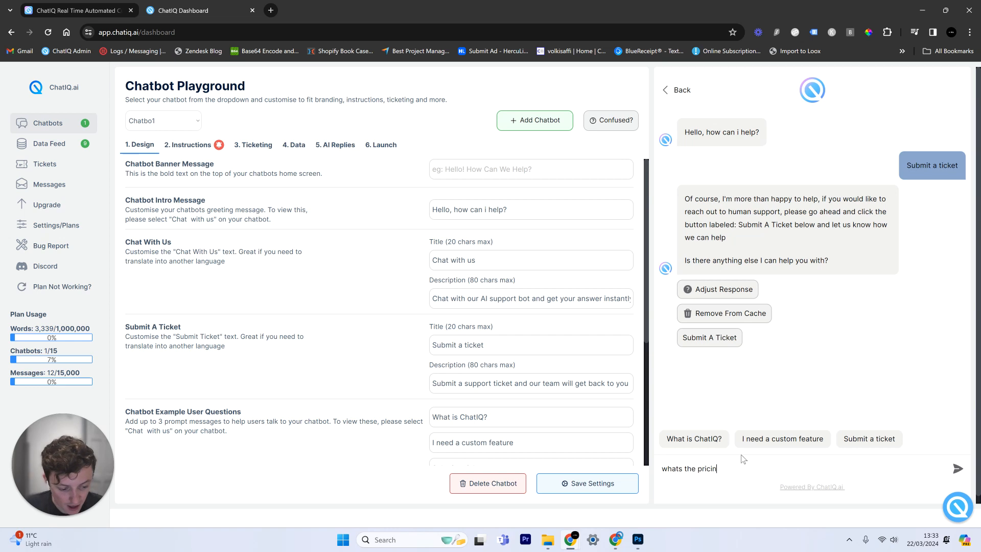
text(g)
key(Return)
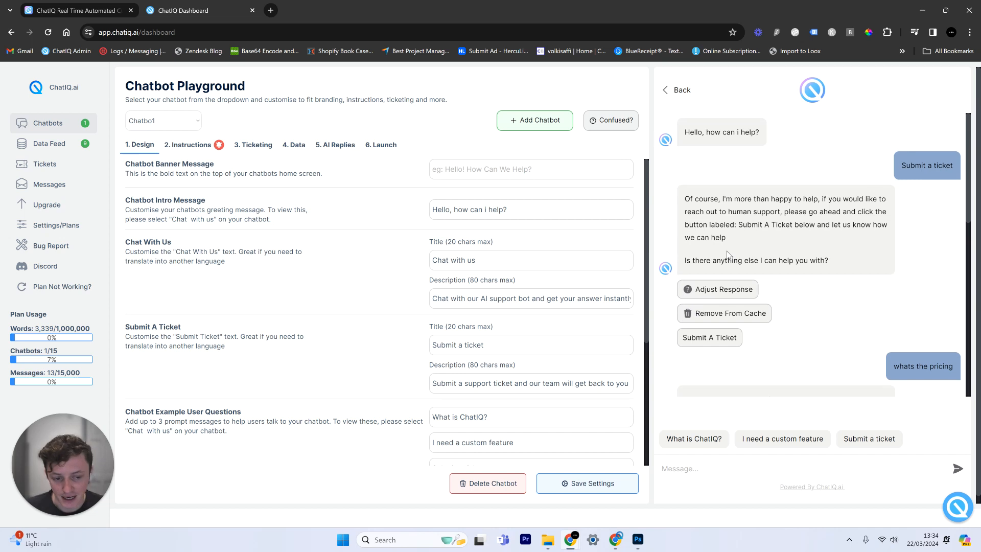
scroll(745, 233, down, 4)
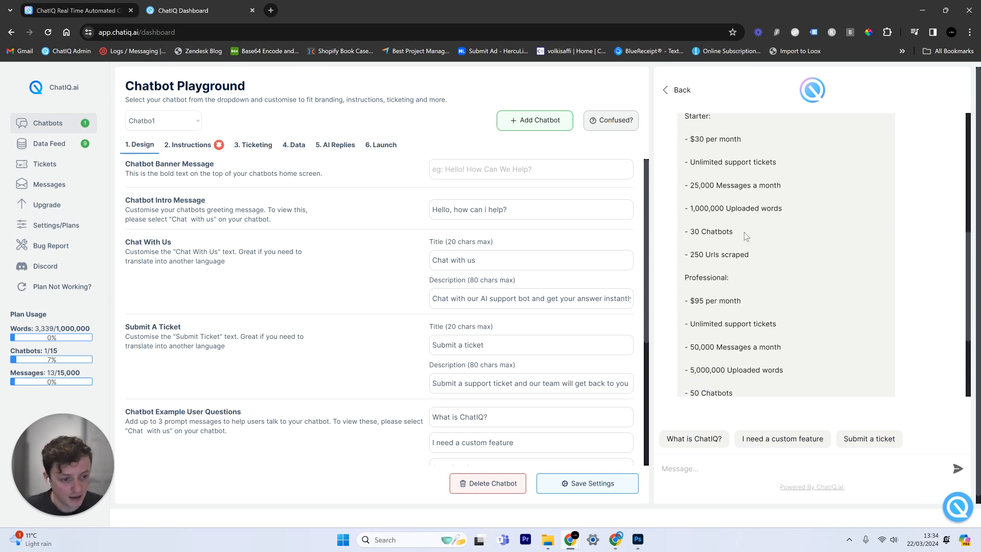
scroll(745, 233, up, 4)
scroll(745, 233, up, 1)
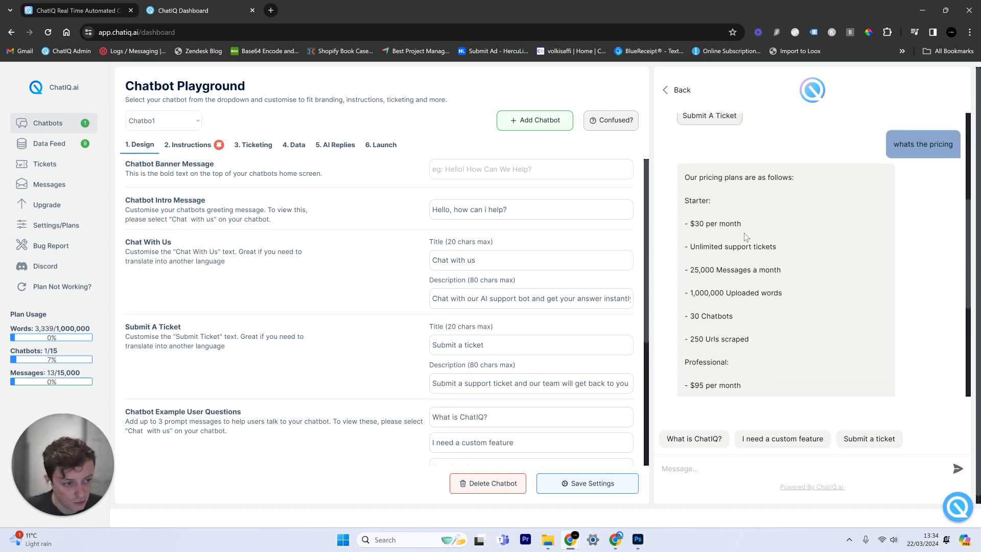
scroll(745, 233, down, 5)
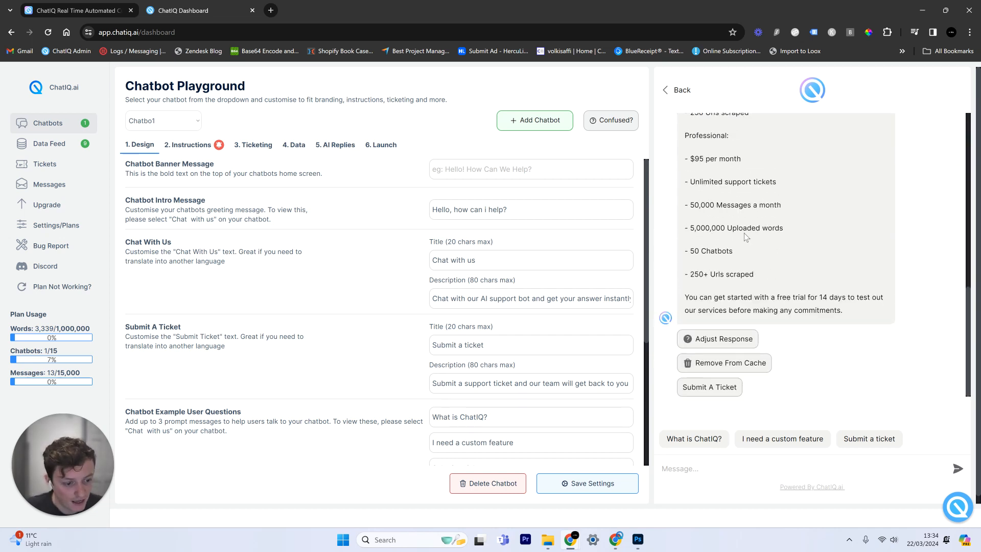
From the pricing reply's editor, go to Add Data and open the file picker for a PDF upload
click(746, 337)
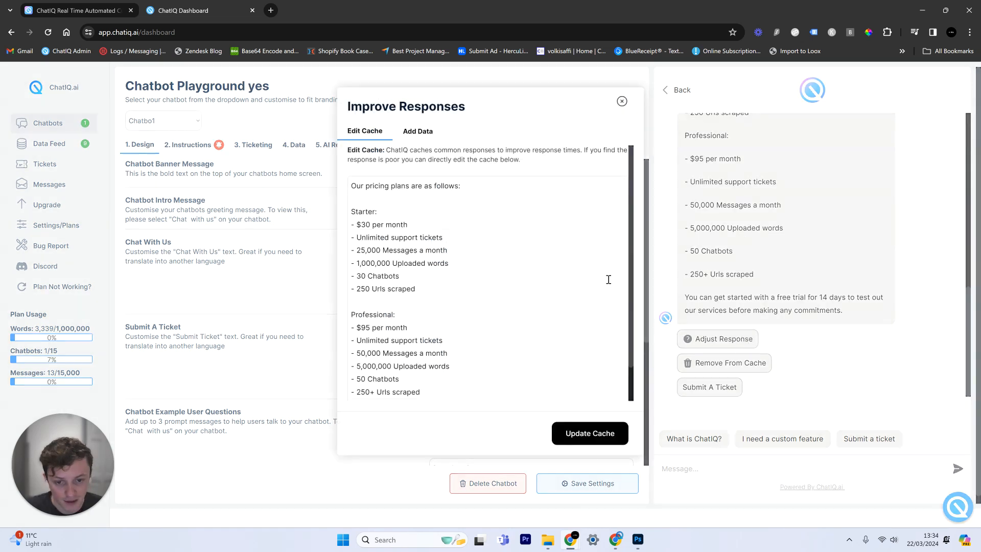
click(429, 132)
click(473, 185)
click(417, 227)
click(419, 253)
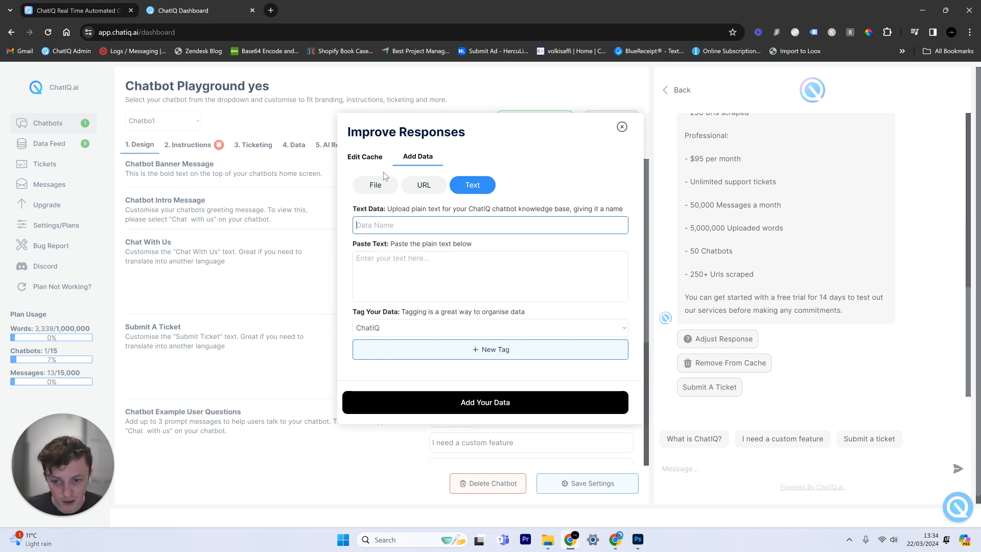
click(376, 186)
click(494, 242)
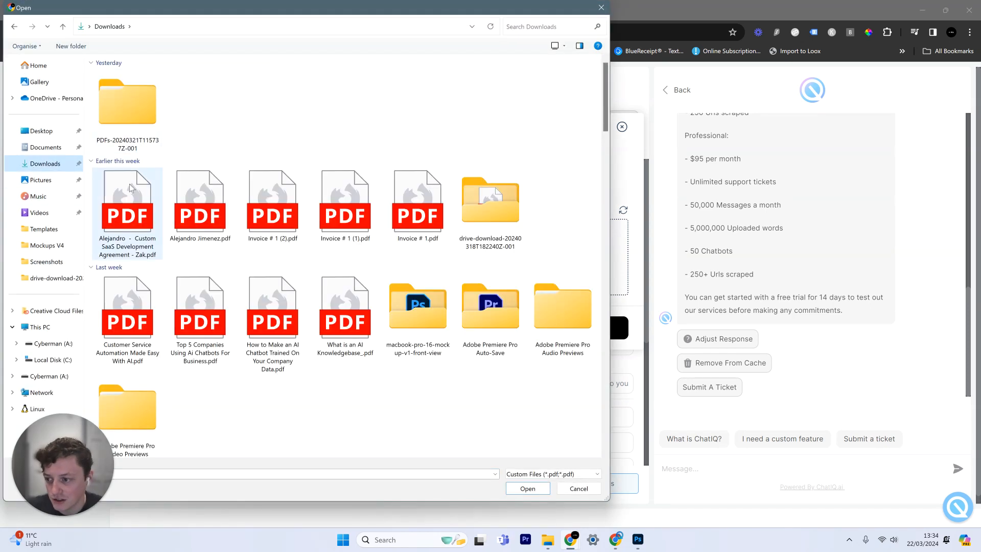
Attach the 428-word bill PDF from the Downloads folder
scroll(215, 225, down, 10)
scroll(191, 140, up, 4)
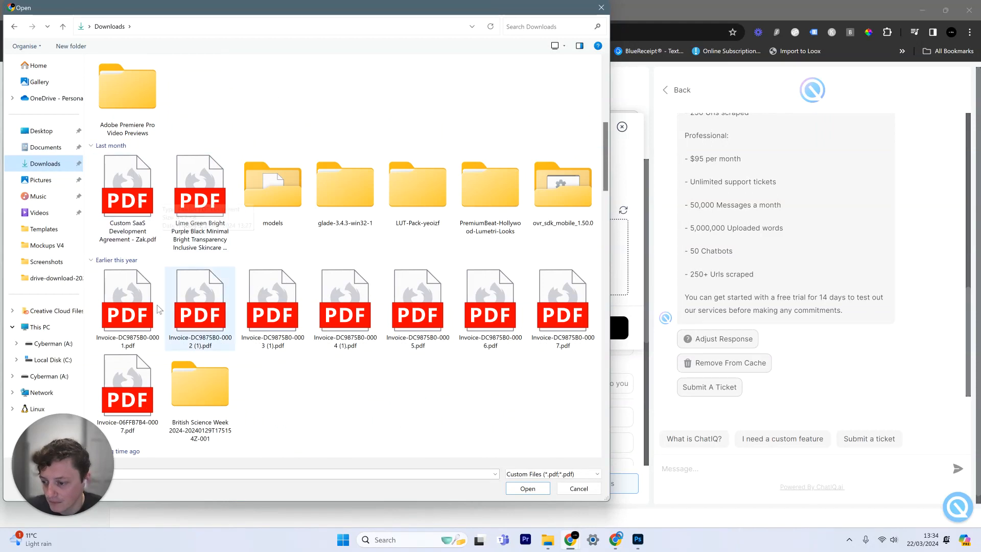
double_click(152, 224)
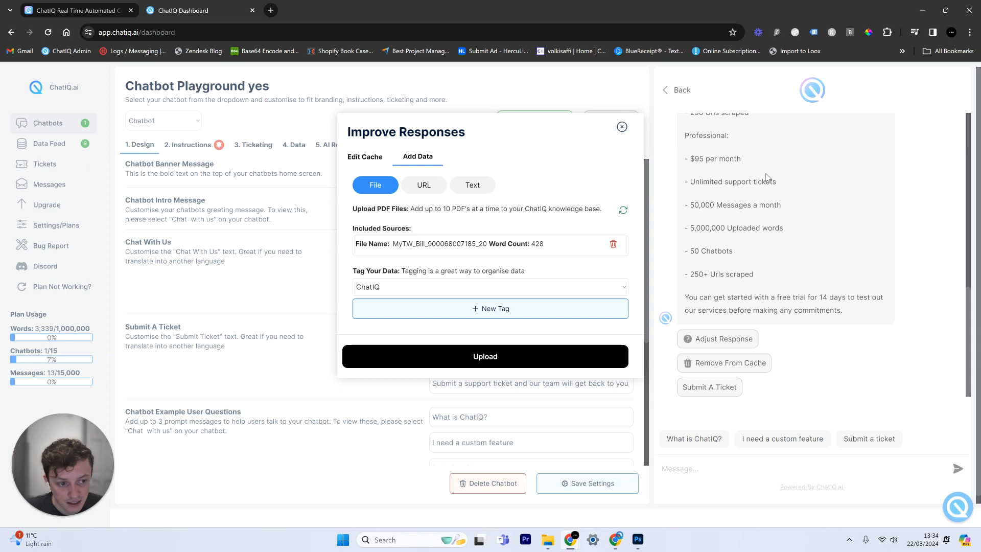
Upload the selected bill PDF to the knowledge base and close the response editor
click(468, 358)
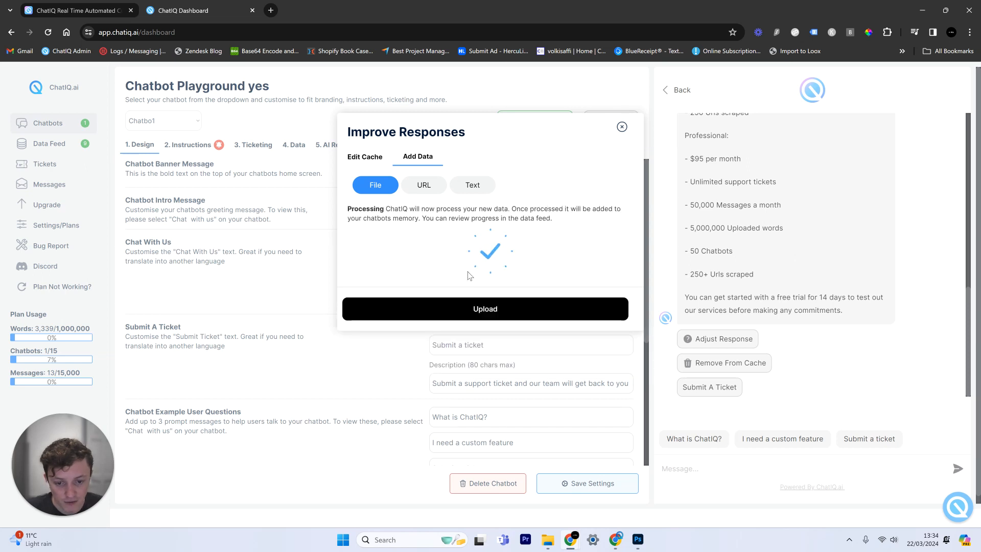
click(621, 127)
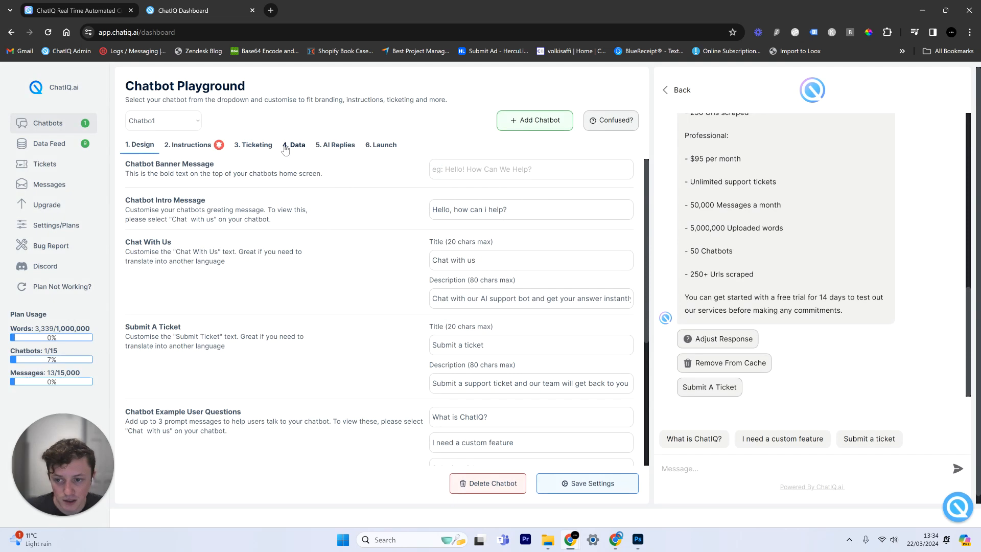
click(286, 146)
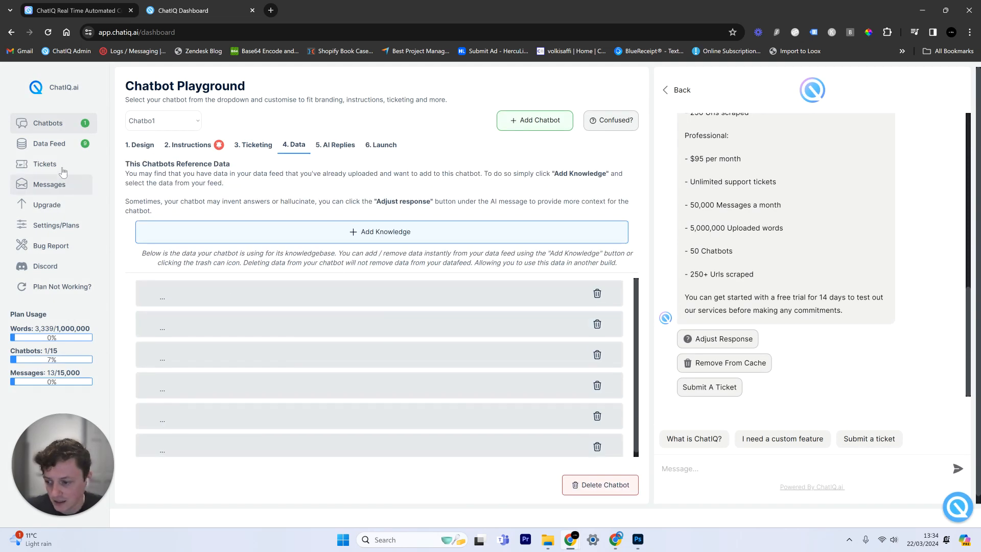
Filter the knowledge base data feed to show only PDFs
click(60, 146)
click(212, 176)
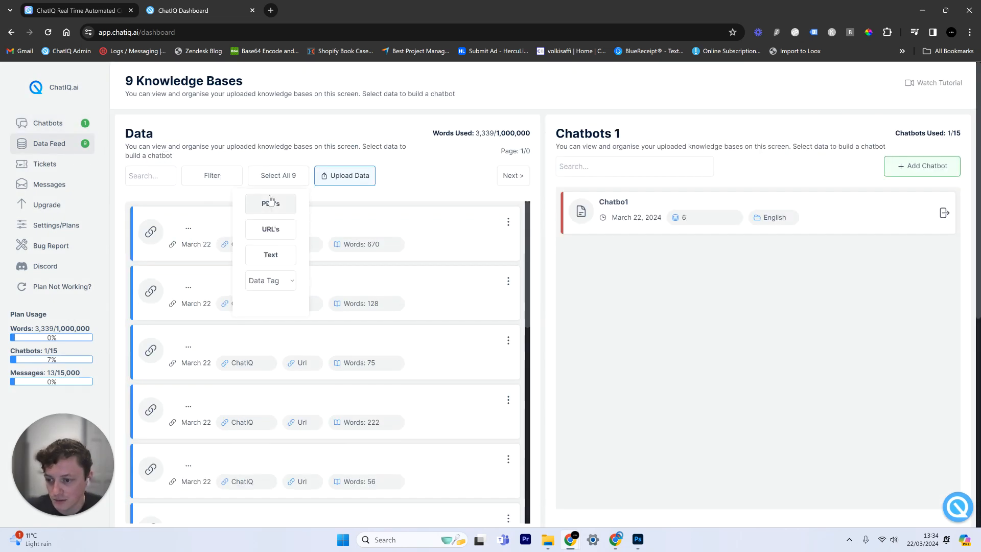
click(269, 201)
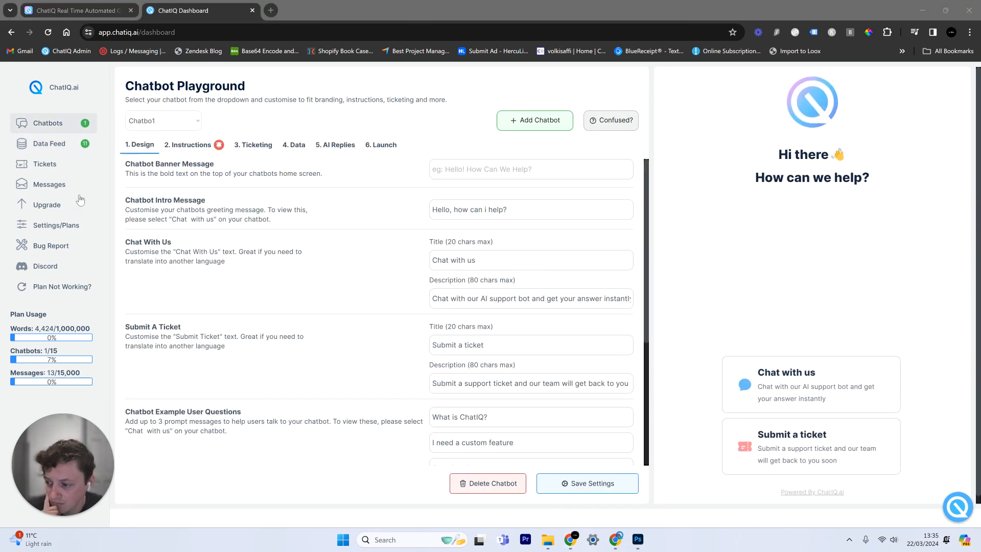
click(72, 146)
click(236, 179)
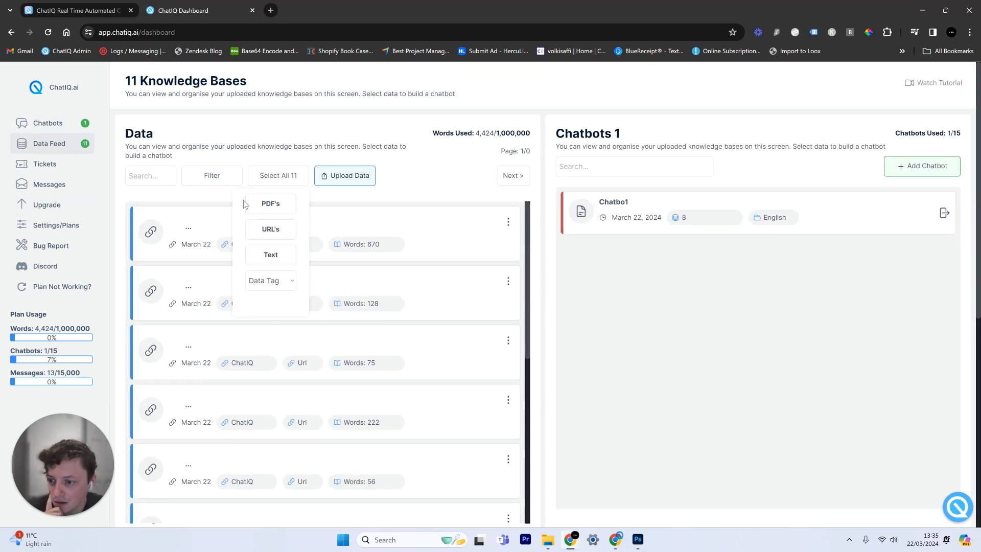
click(271, 204)
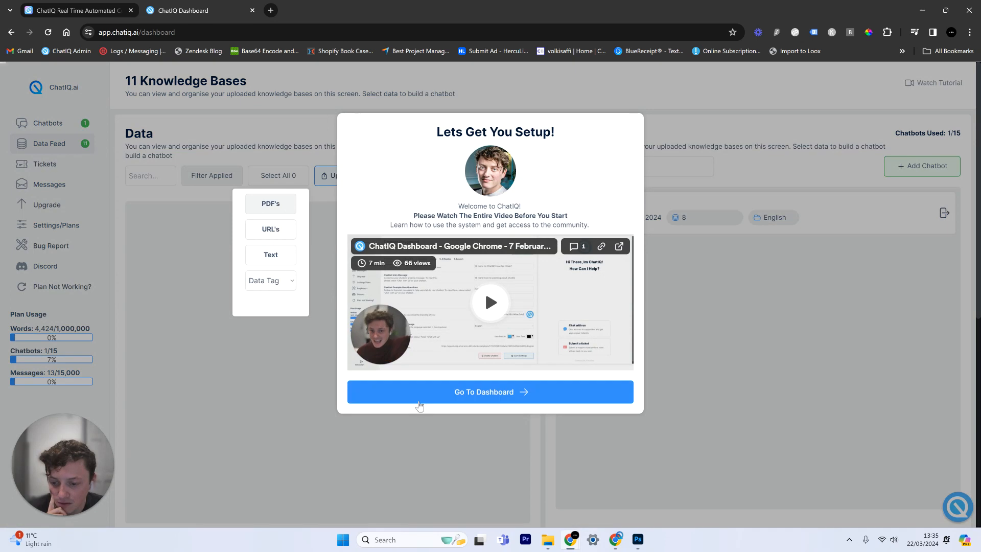
click(427, 402)
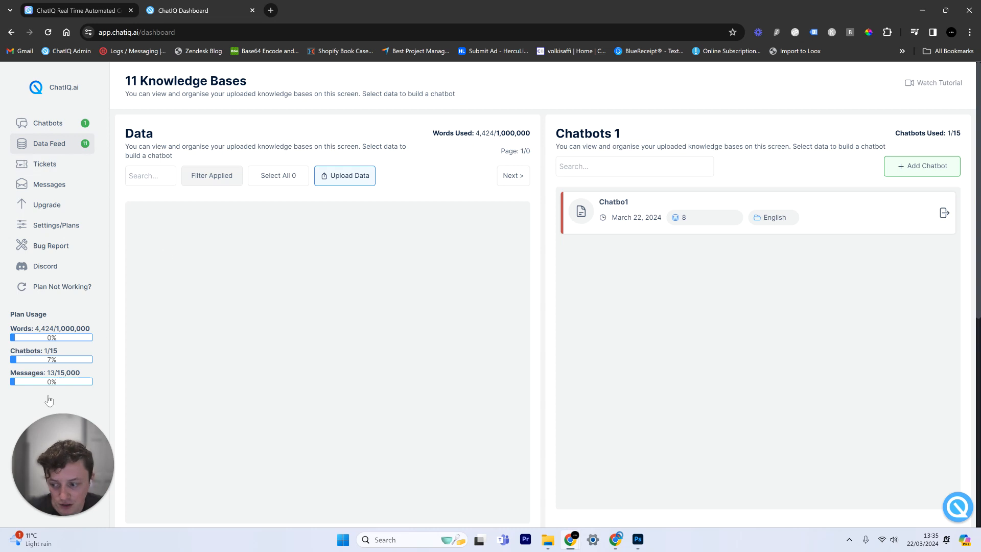
Switch the data feed filter to URLs and look through the listed sources
click(219, 177)
click(259, 229)
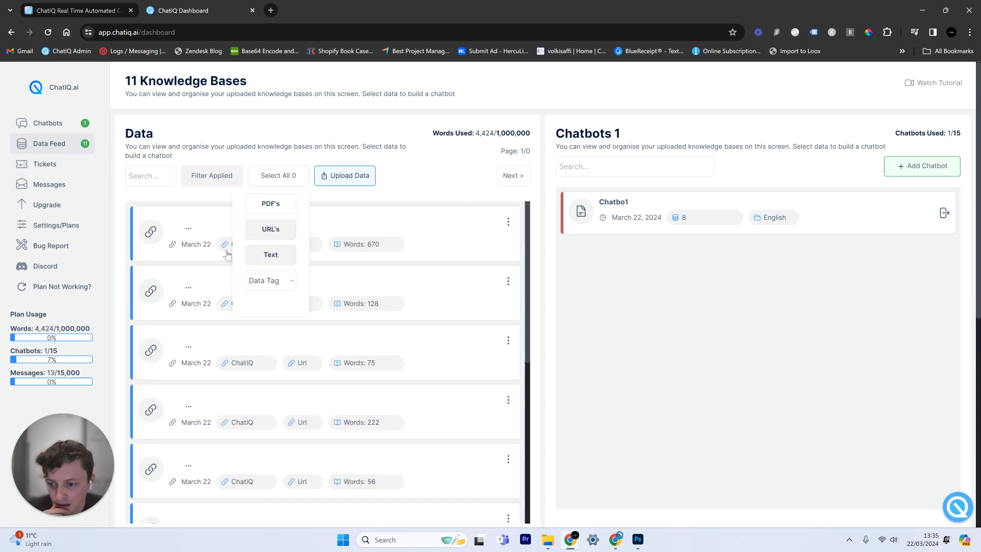
scroll(404, 387, down, 2)
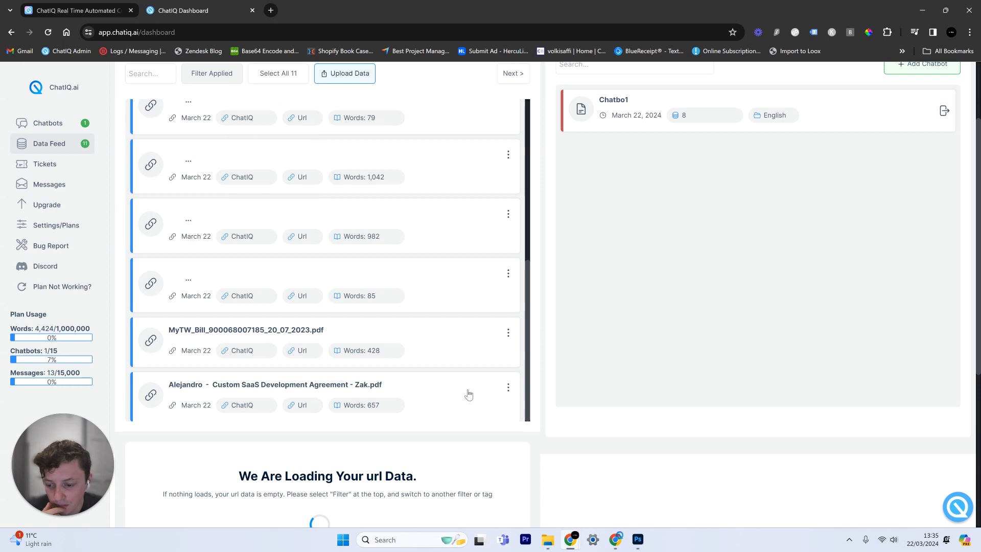
drag(364, 386, 193, 352)
drag(404, 416, 443, 445)
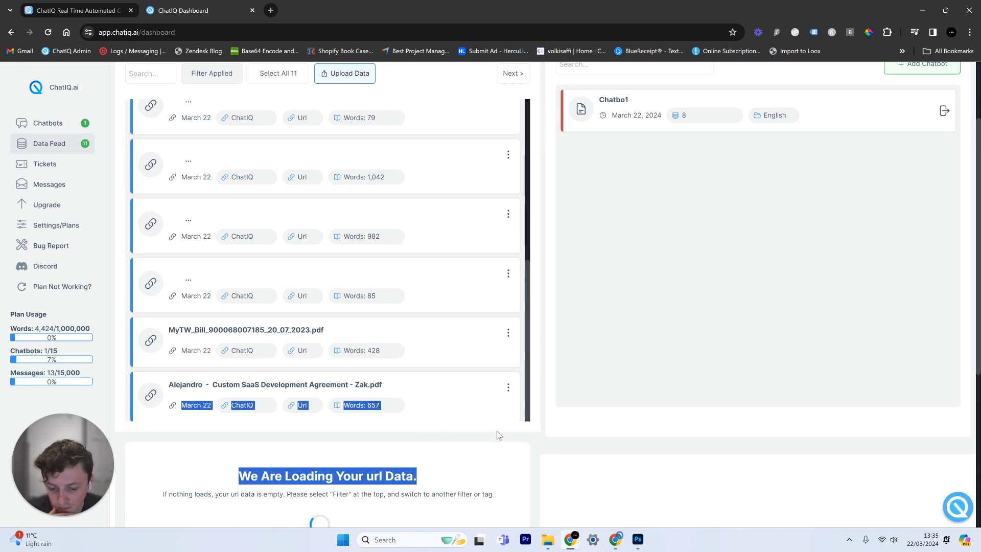
click(519, 370)
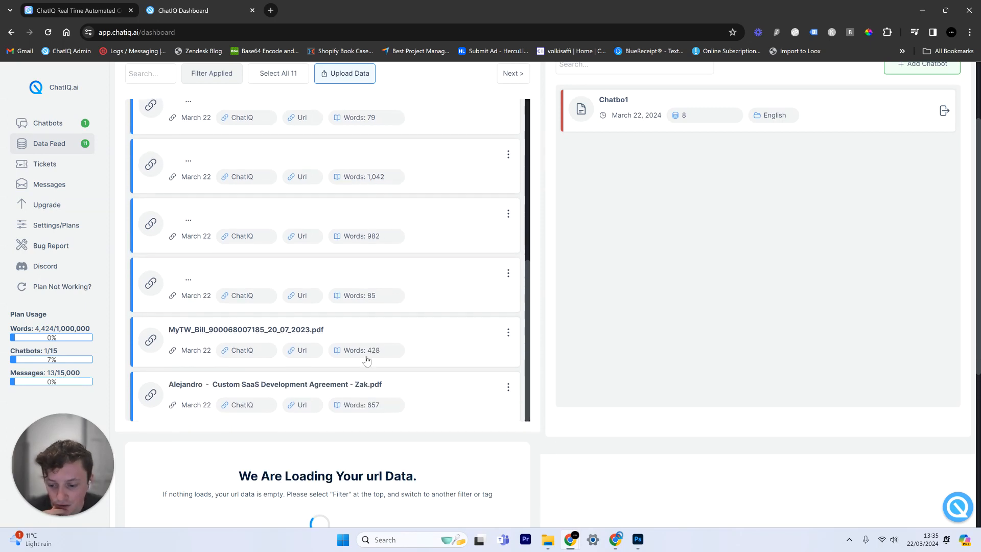
Check that the bill PDF and SaaS development agreement PDF appear in Chatbo1's reference data
click(69, 132)
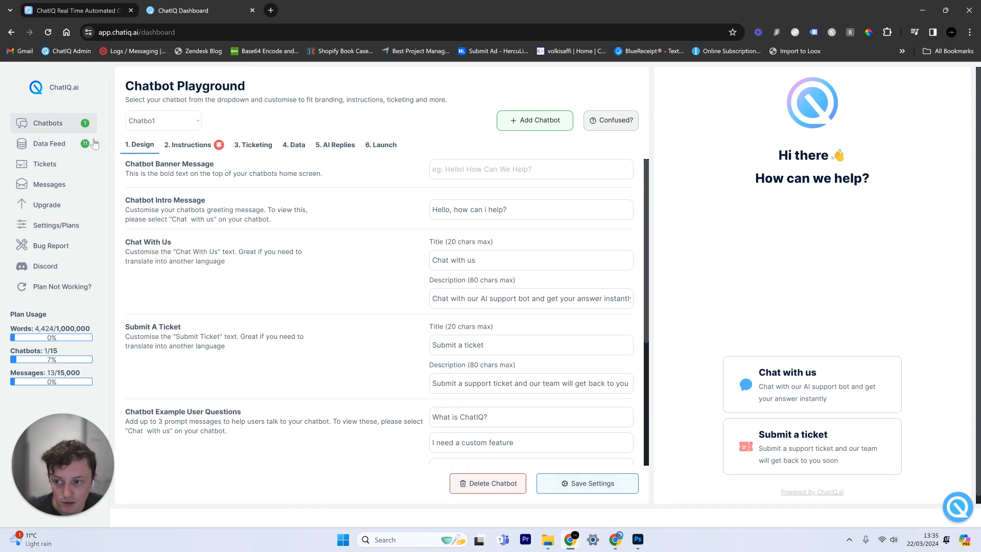
click(294, 145)
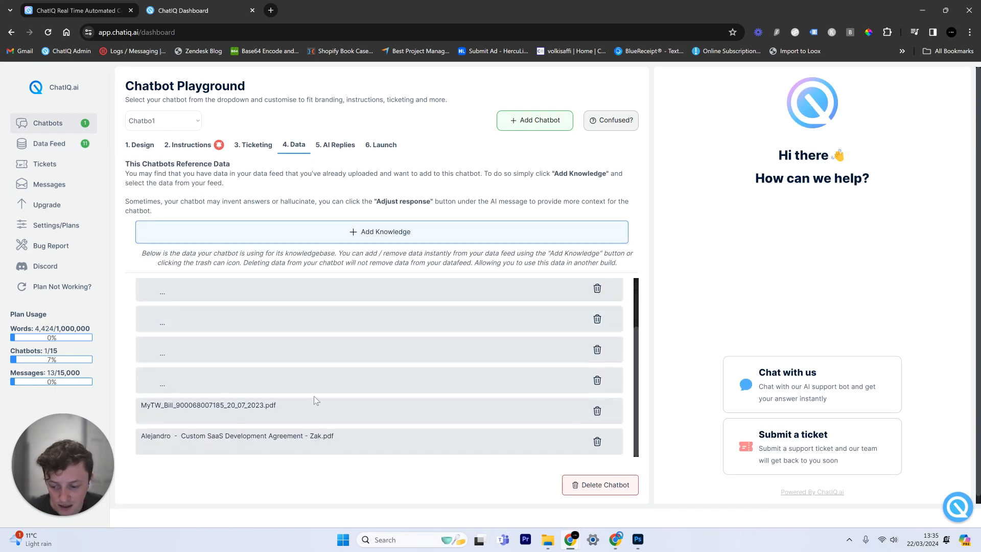
drag(370, 434, 194, 373)
click(66, 142)
scroll(230, 347, down, 1)
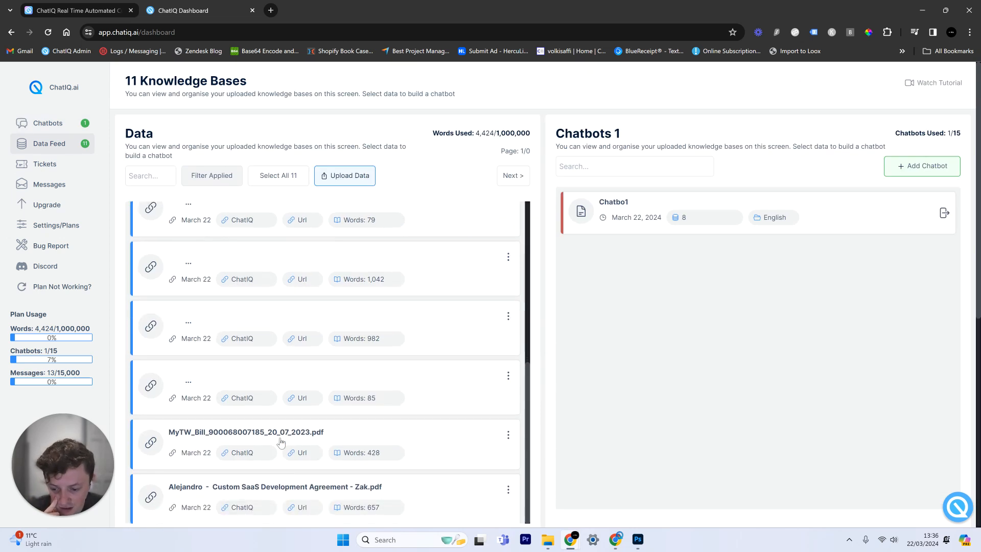
click(55, 122)
drag(335, 437, 142, 414)
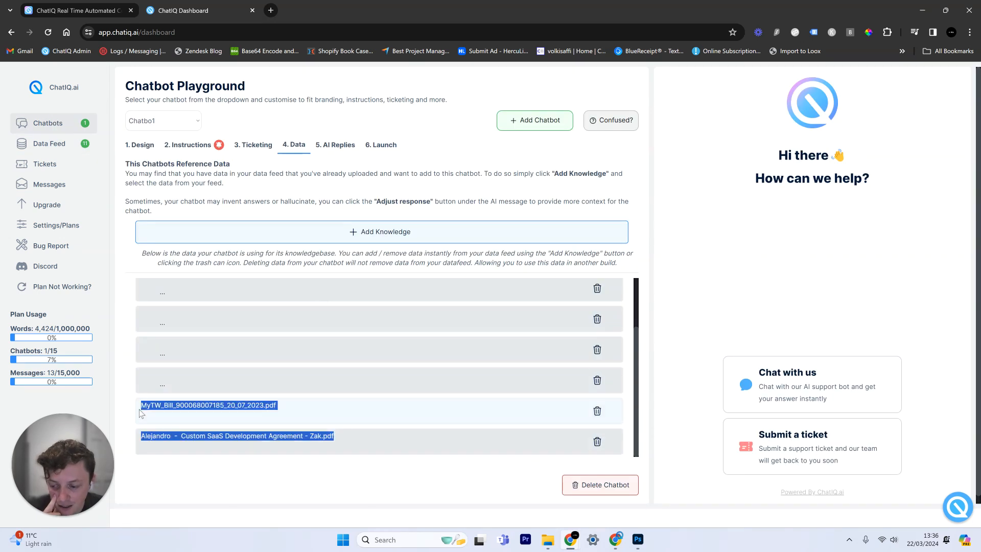
click(750, 321)
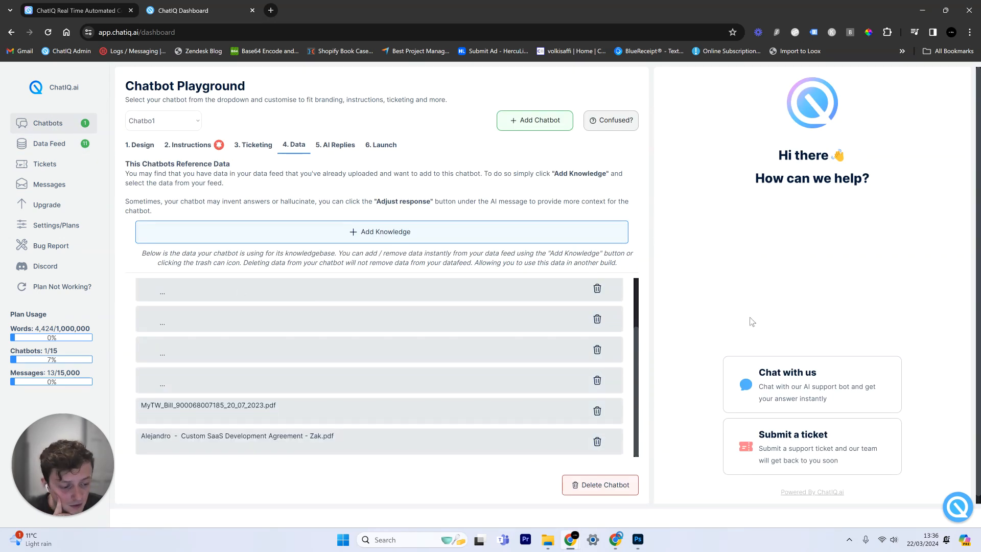
Ask the preview 'what is the pricing' and get the Starter and Professional plans reply with a 14-day trial
click(816, 391)
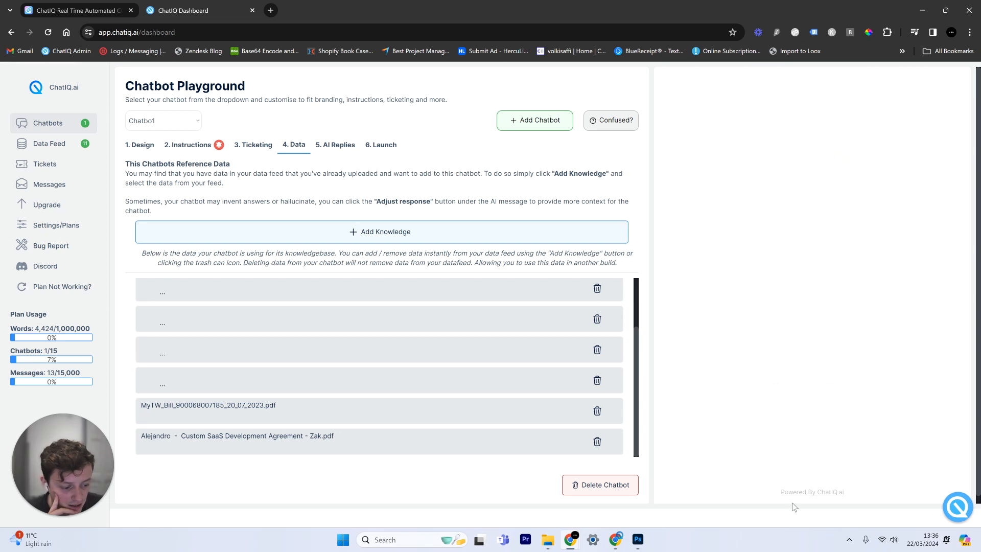
text(wha)
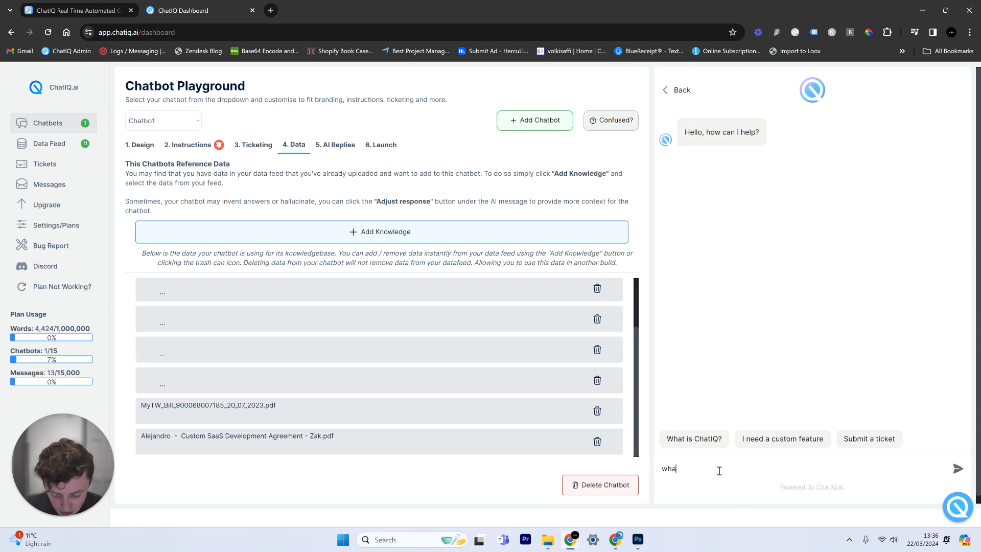
text(t is the pricing)
key(Return)
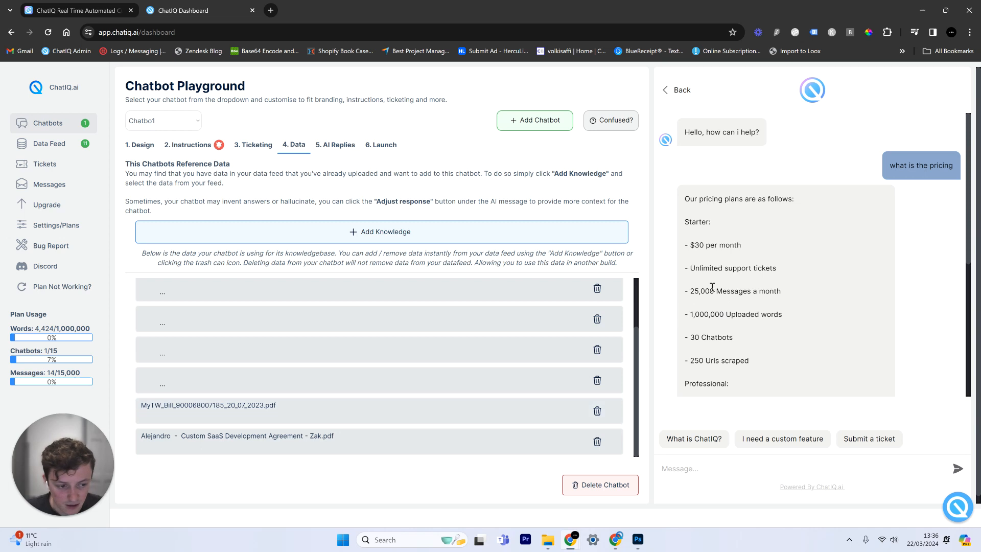
scroll(792, 290, down, 5)
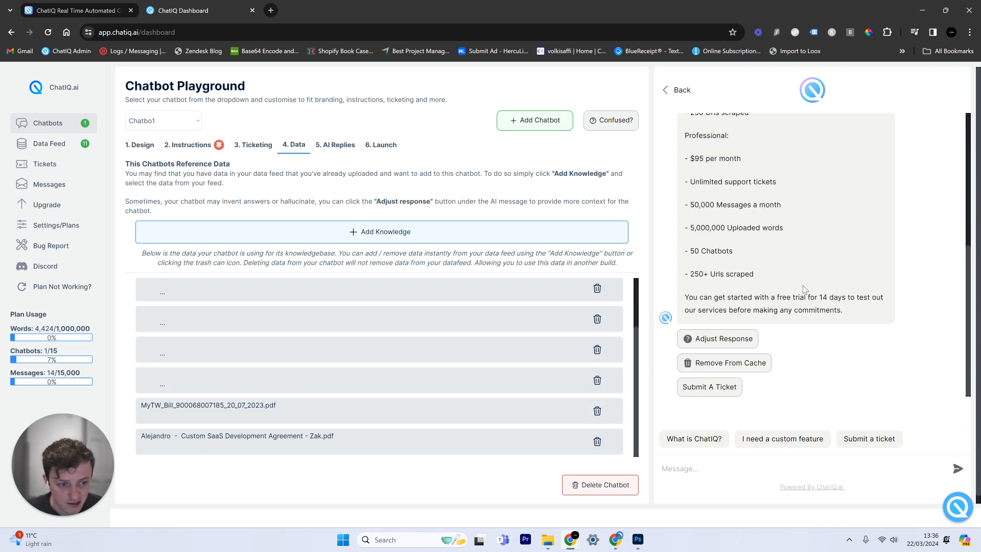
scroll(814, 316, up, 5)
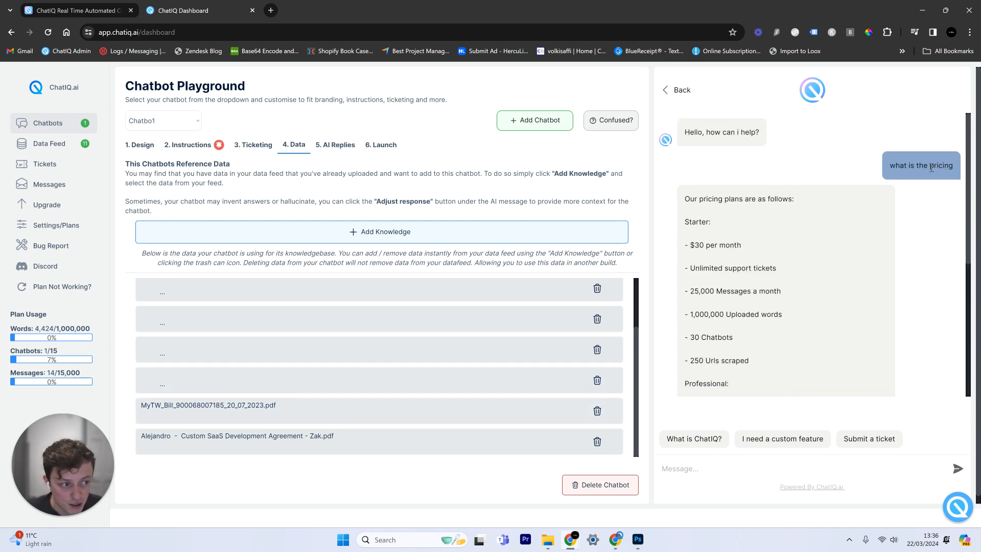
scroll(822, 211, down, 5)
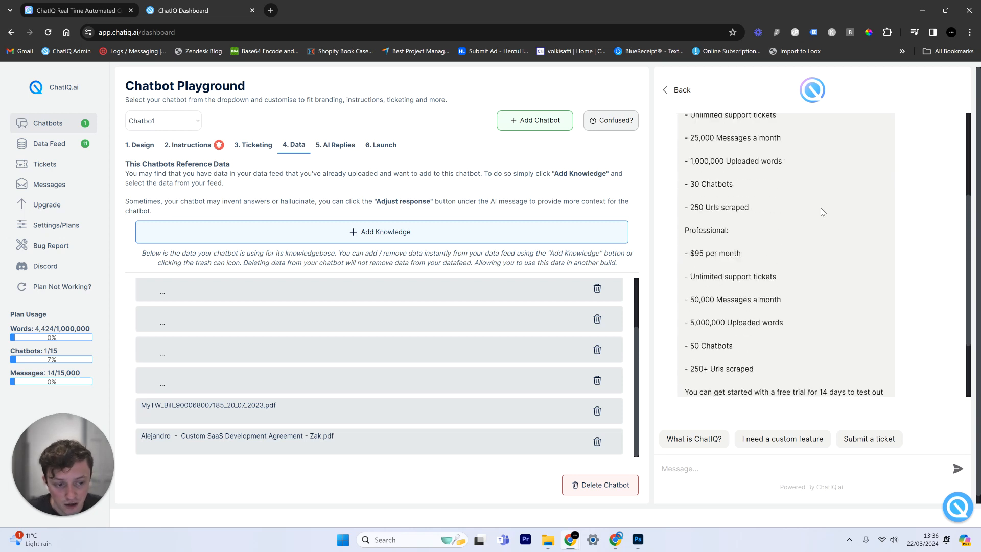
scroll(798, 249, up, 5)
scroll(797, 245, down, 5)
click(748, 342)
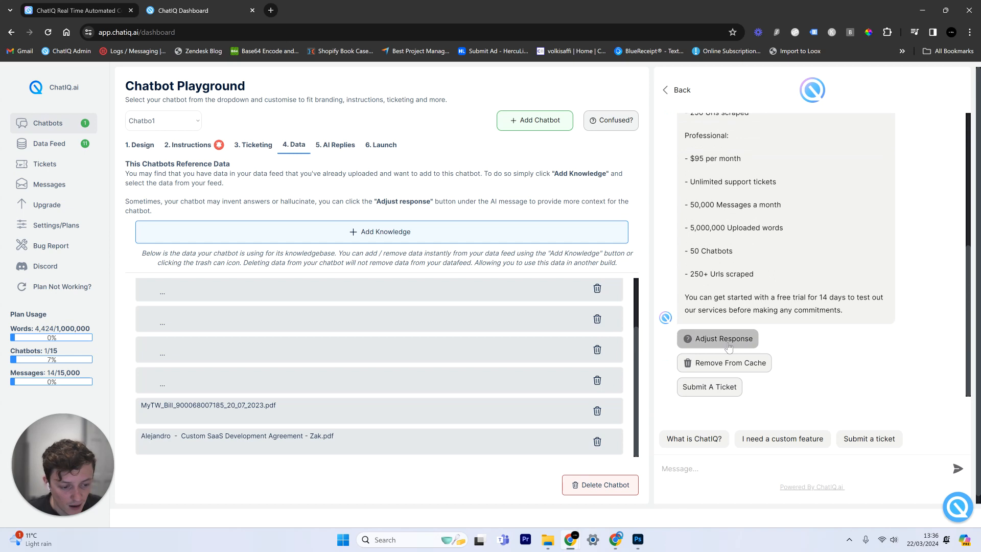
click(521, 389)
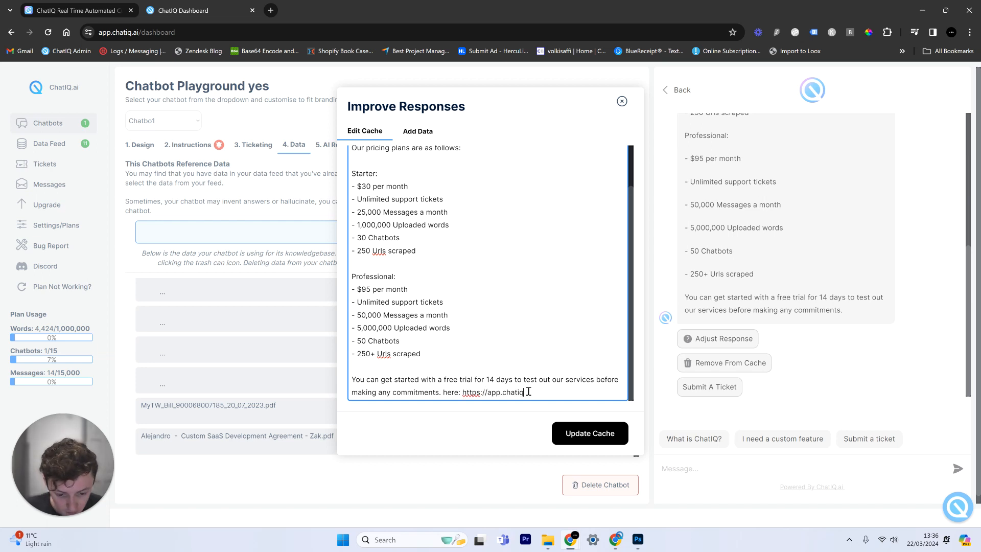
click(599, 432)
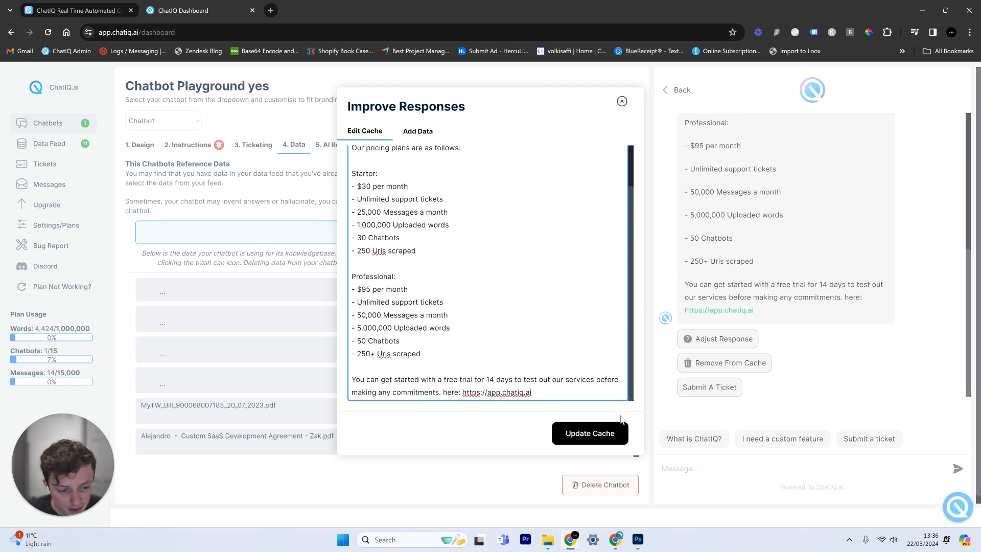
click(622, 101)
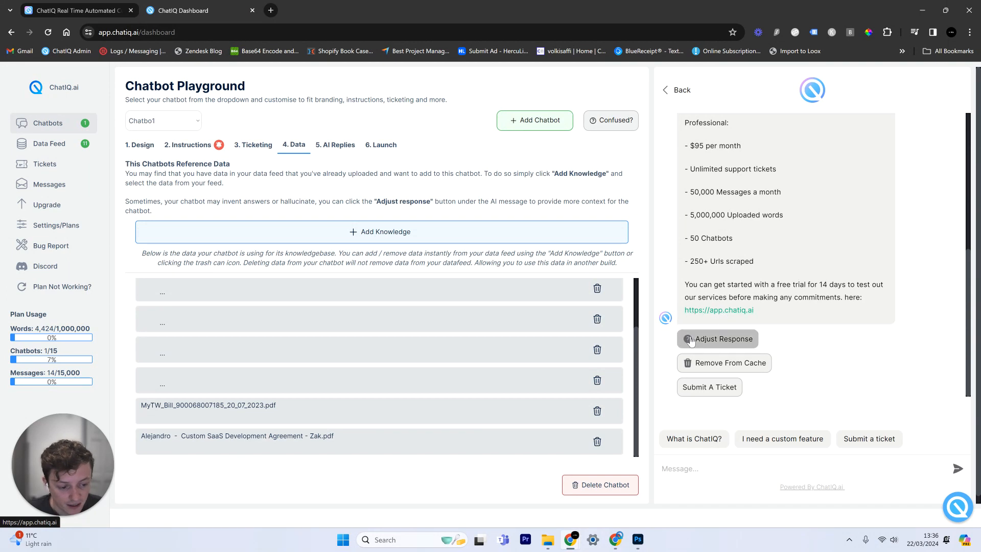
Paste and resend the earlier pricing question to check the updated reply, then open the 2. Instructions page
scroll(915, 206, up, 5)
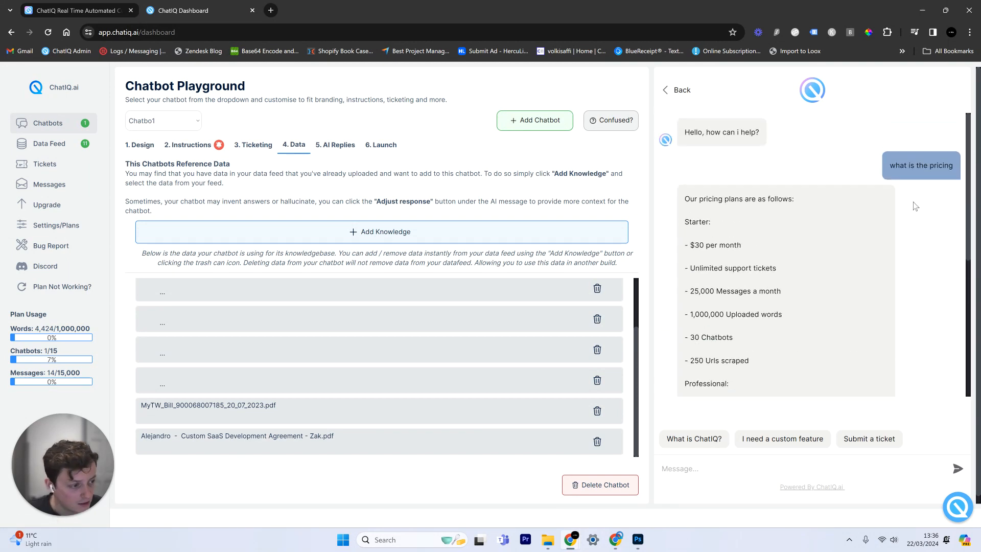
triple_click(926, 167)
key(ctrl+c)
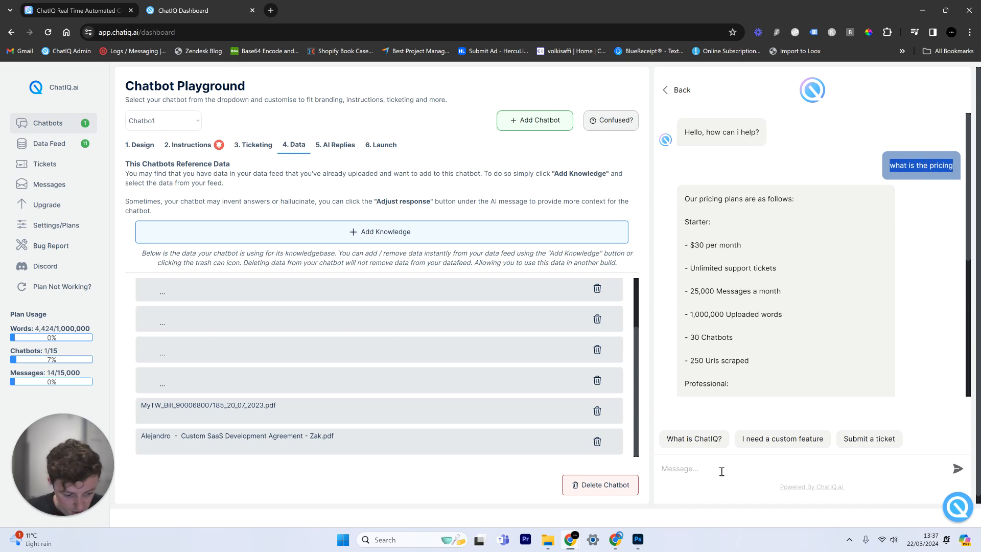
click(722, 471)
key(ctrl+v)
key(Return)
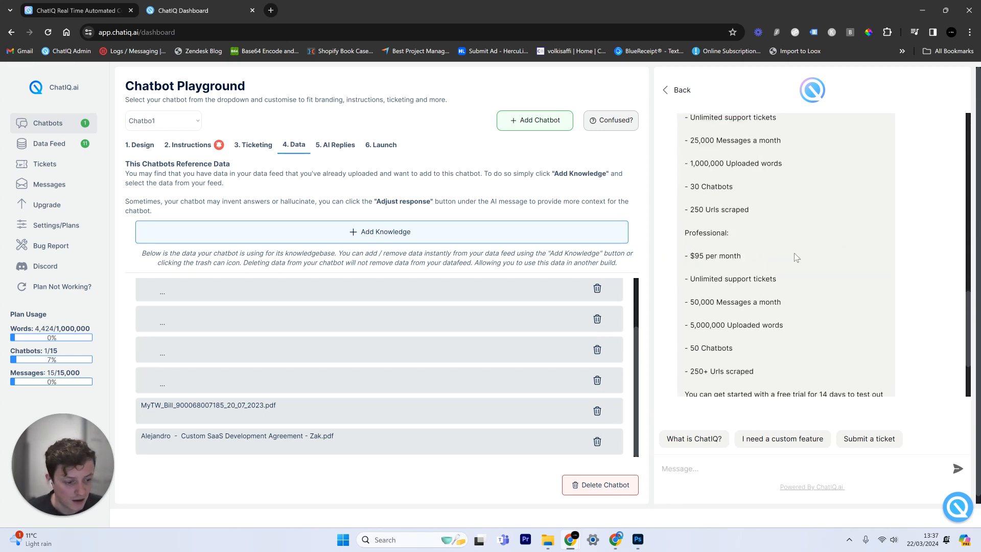
scroll(808, 271, down, 5)
scroll(837, 283, up, 5)
scroll(833, 283, down, 3)
scroll(831, 283, up, 6)
scroll(828, 220, up, 3)
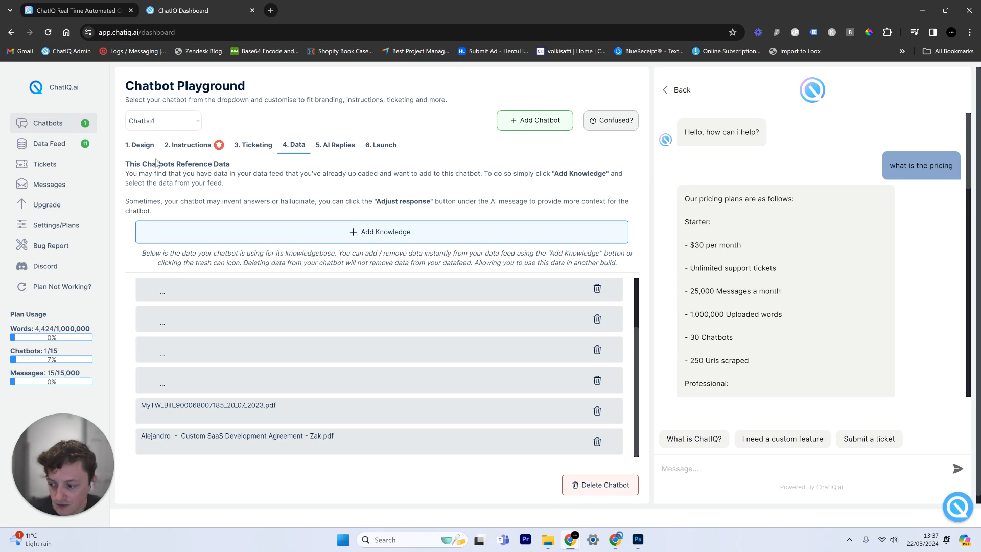
click(176, 148)
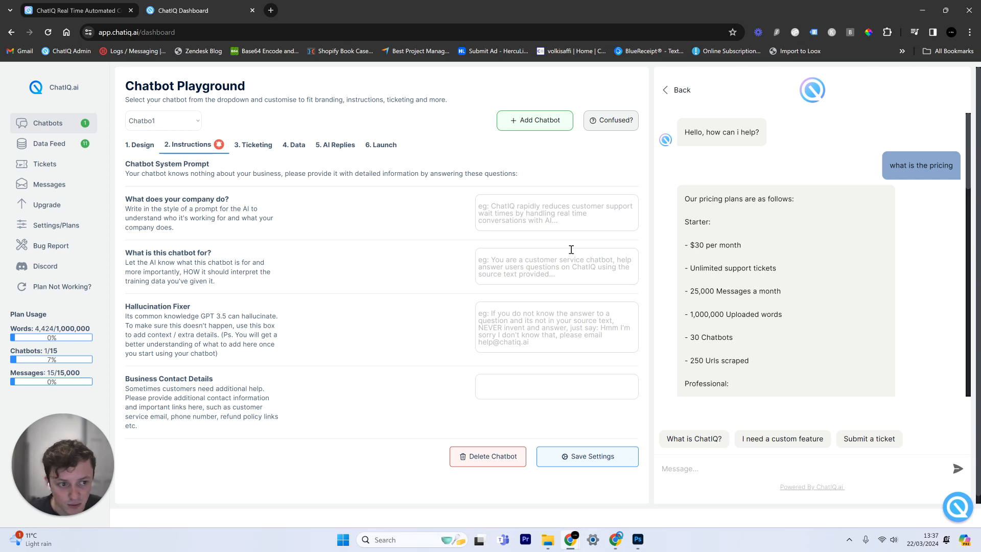
click(519, 378)
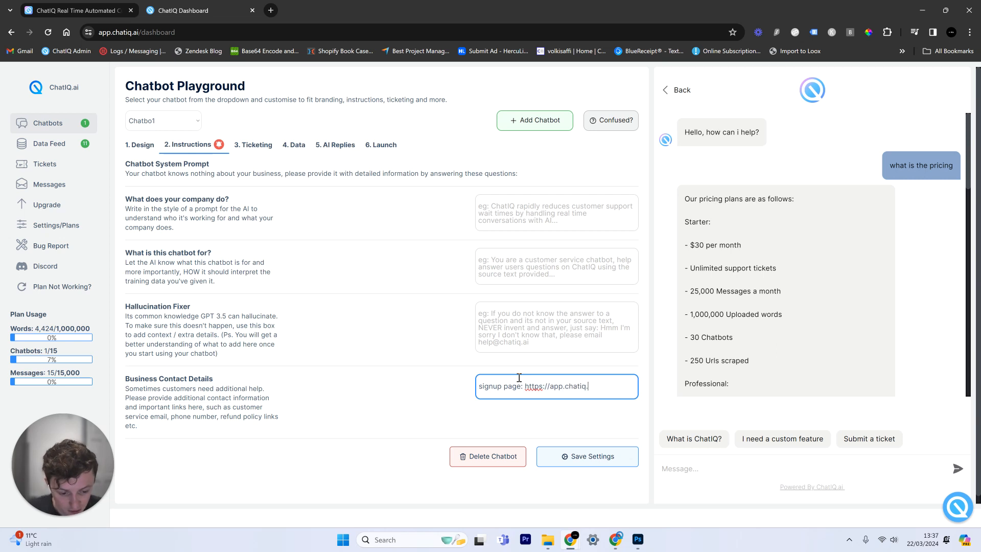
text(ai)
key(shift+Return)
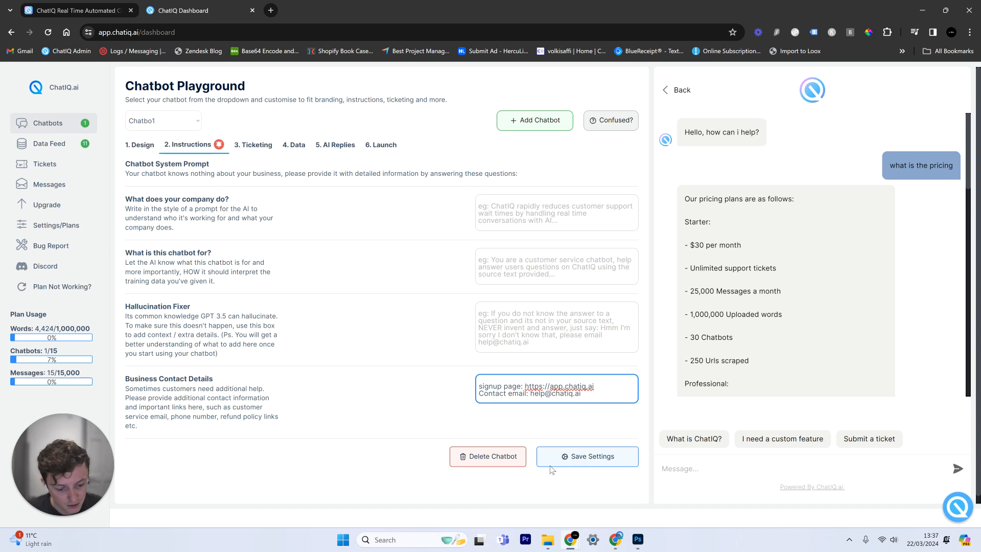
click(585, 456)
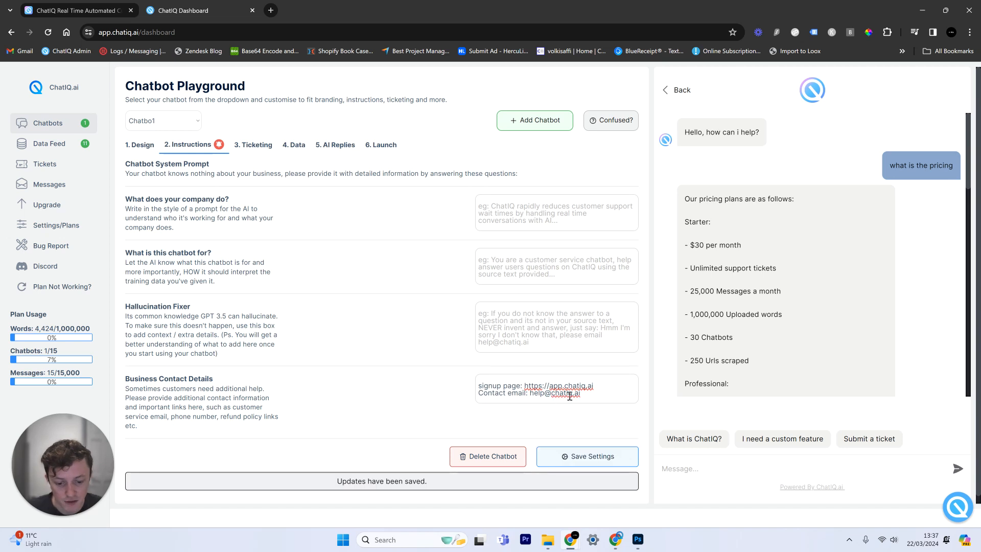
drag(610, 386, 470, 391)
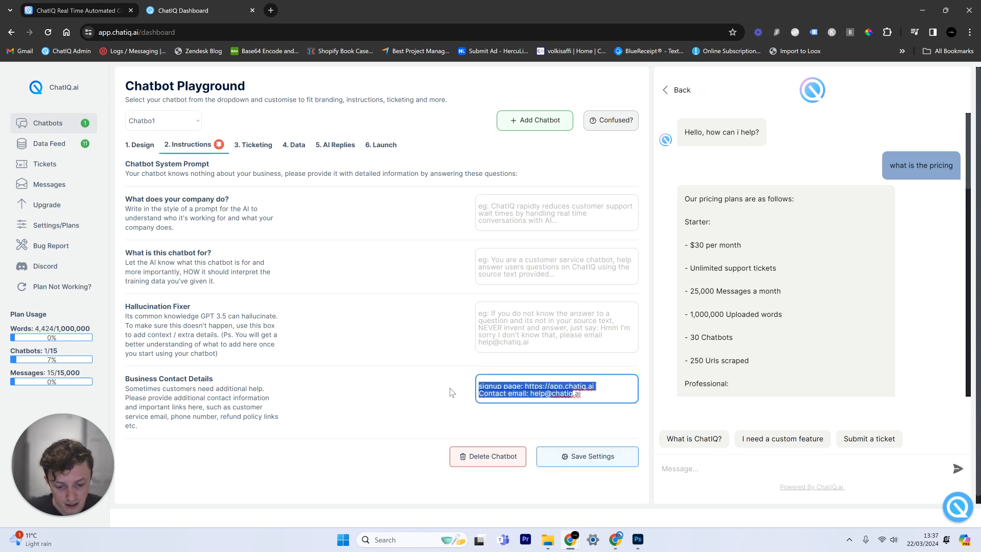
click(451, 392)
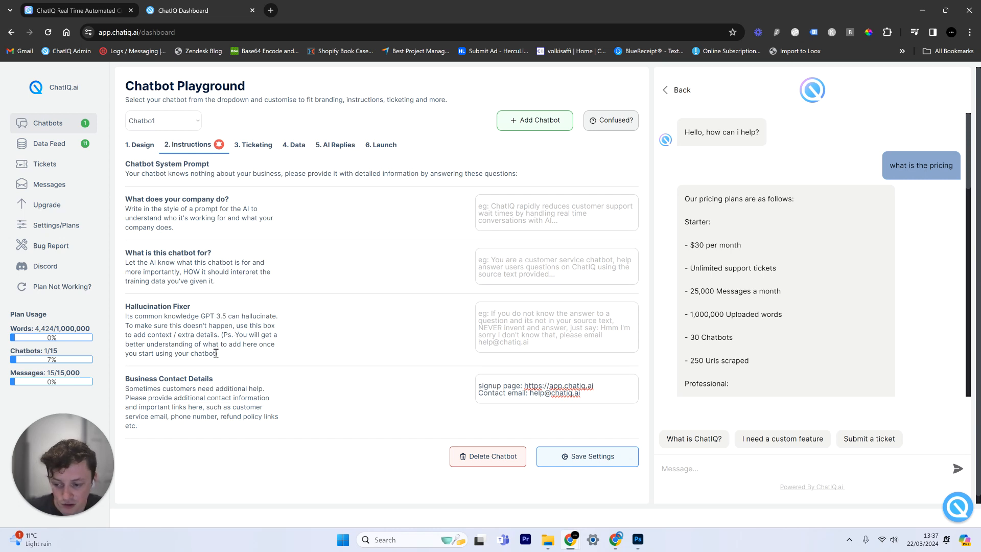
Look over the instructions page and reload the dashboard to apply the saved settings
drag(216, 353, 181, 333)
click(144, 309)
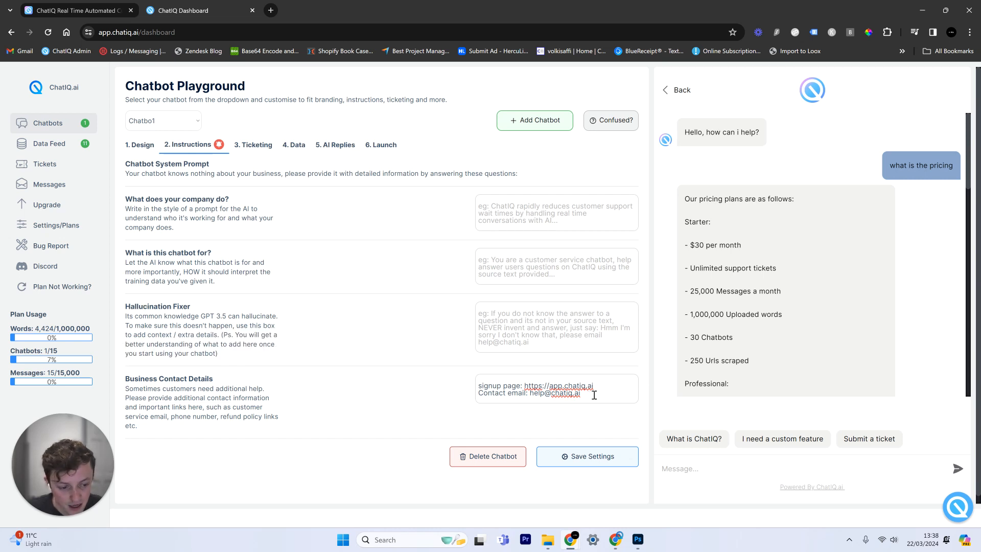
scroll(717, 334, down, 6)
right_click(718, 334)
click(665, 229)
scroll(677, 228, down, 4)
scroll(678, 234, down, 5)
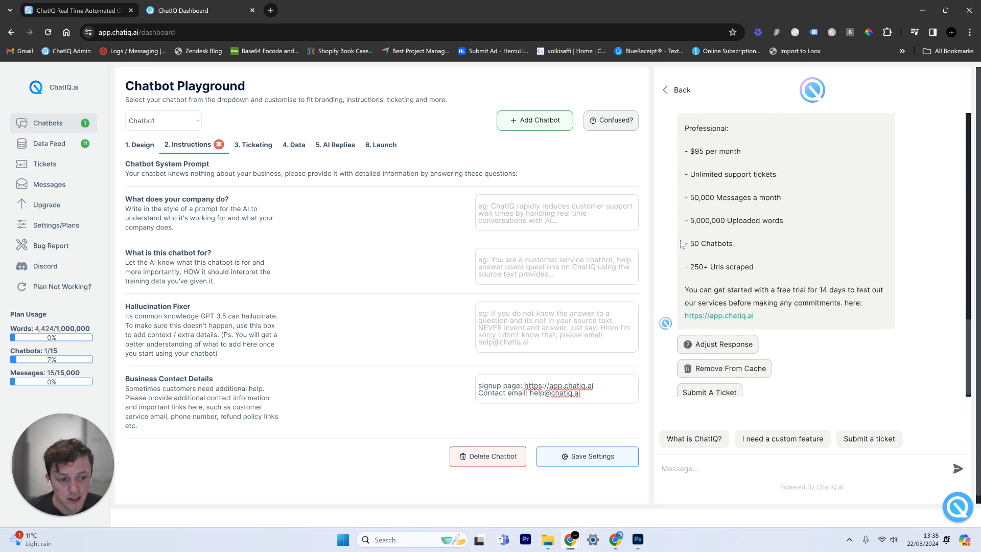
click(47, 33)
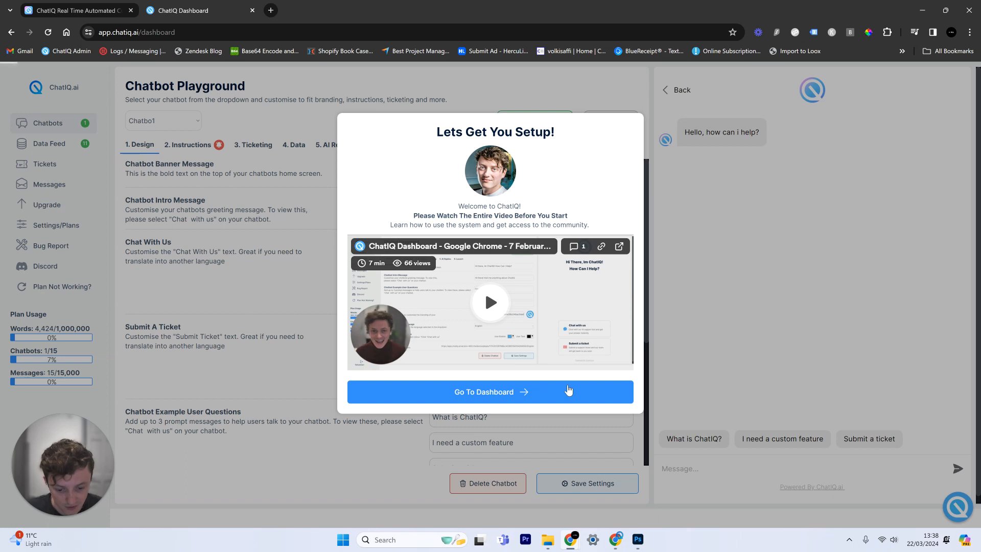
Ask the preview chatbot 'where is the signup page' and send the question
click(567, 392)
click(715, 469)
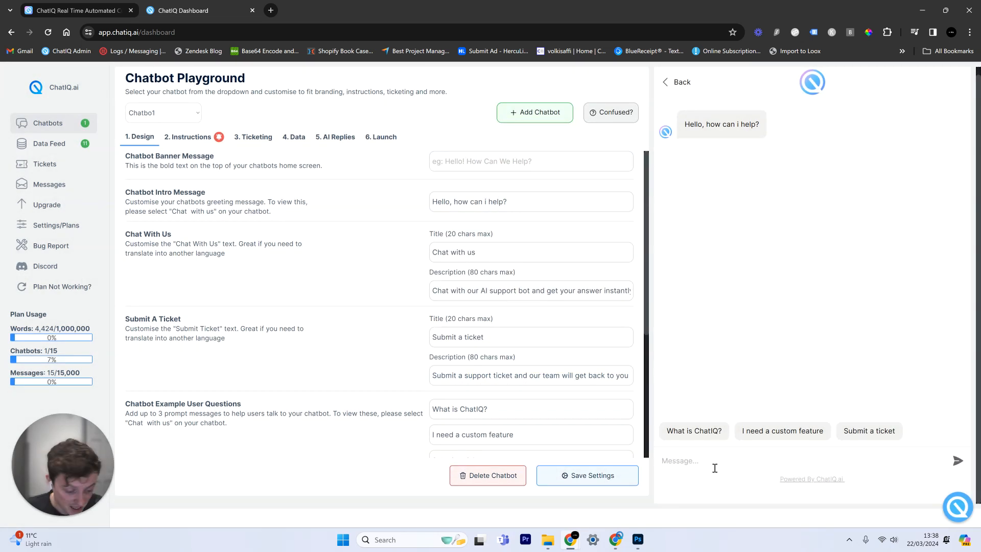
text(where)
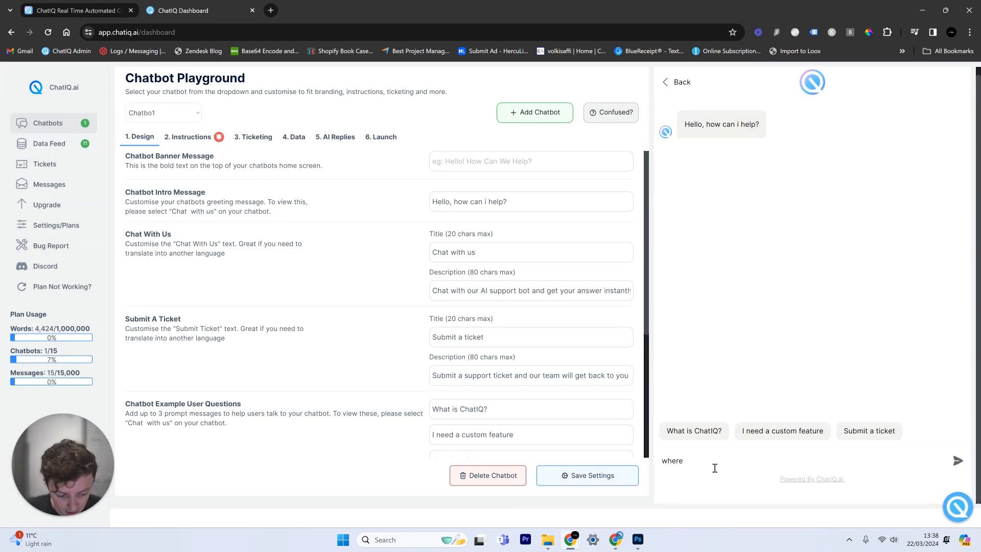
text( is the signup page)
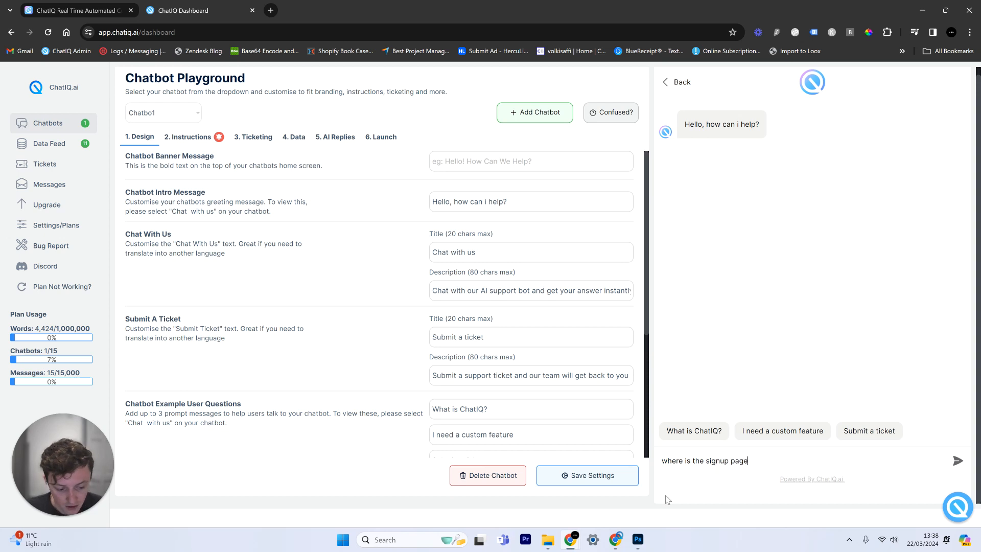
click(957, 461)
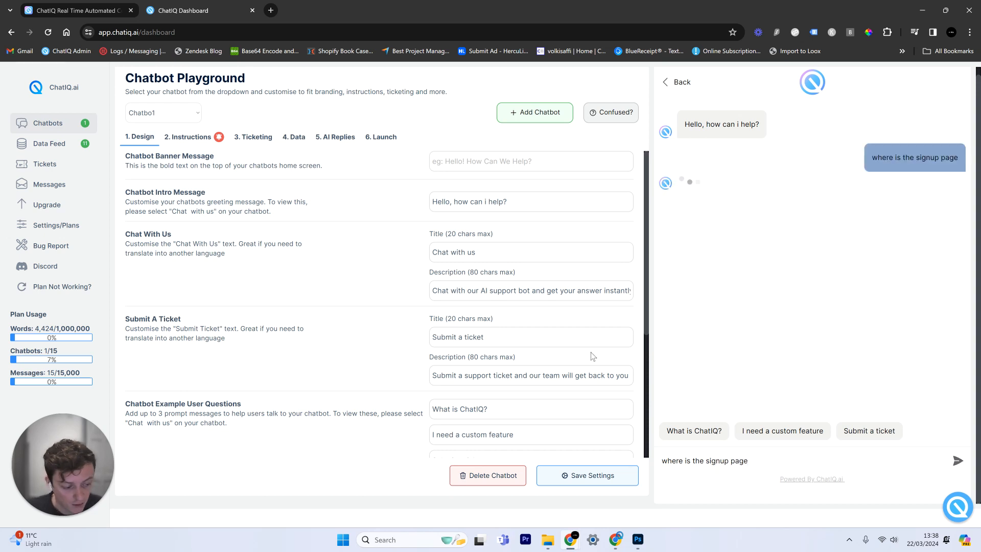
Check the Signup Page line in the Instructions tab's Business Contact Details
click(188, 137)
drag(595, 378, 460, 379)
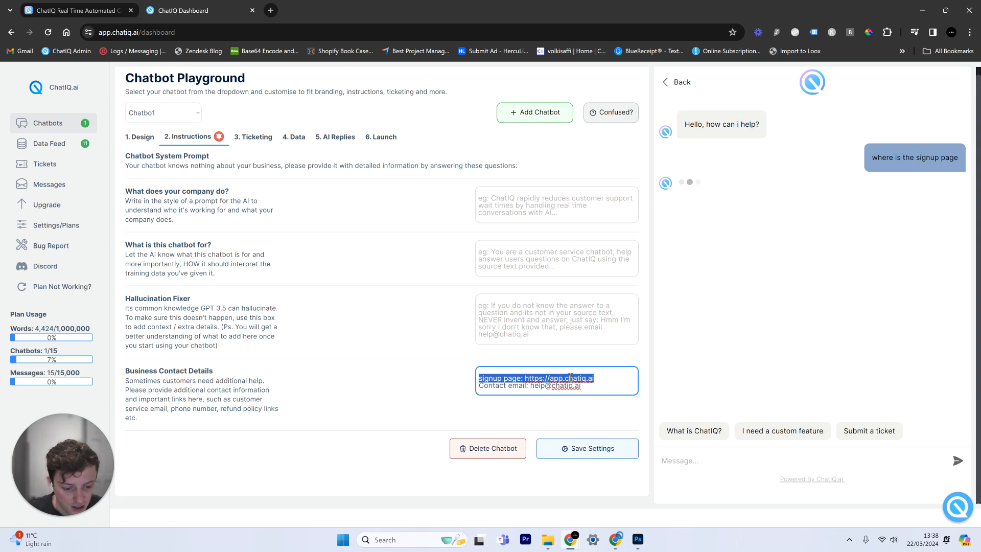
click(880, 159)
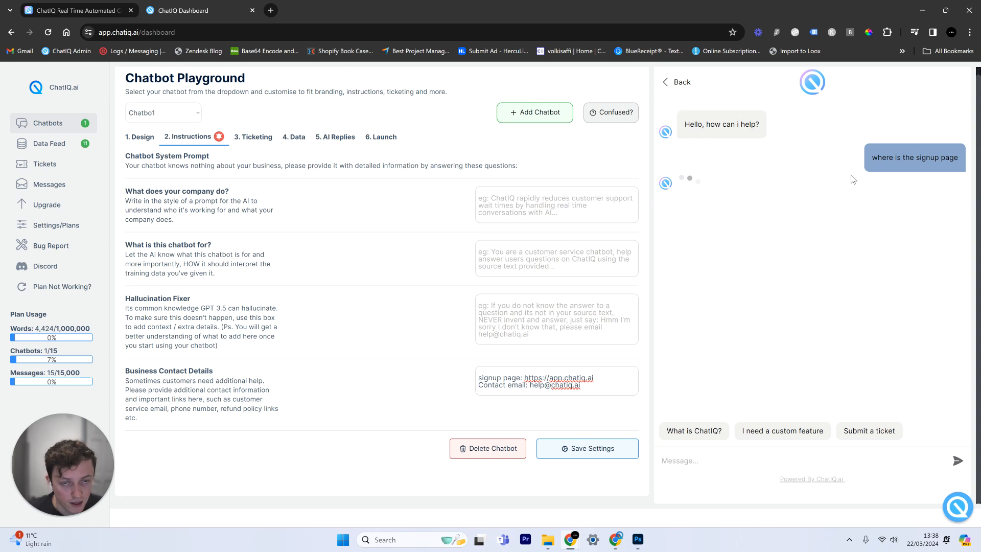
scroll(855, 177, up, 1)
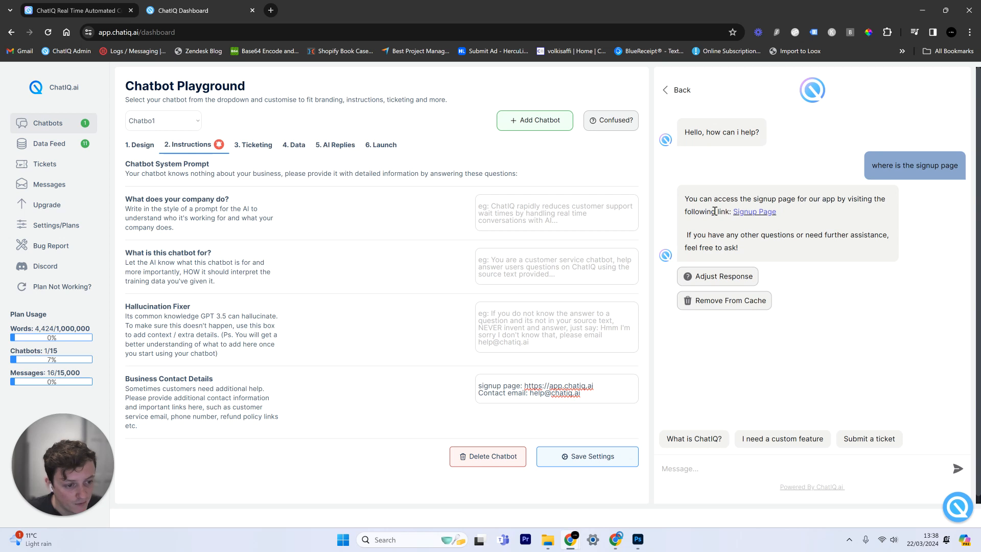
click(755, 212)
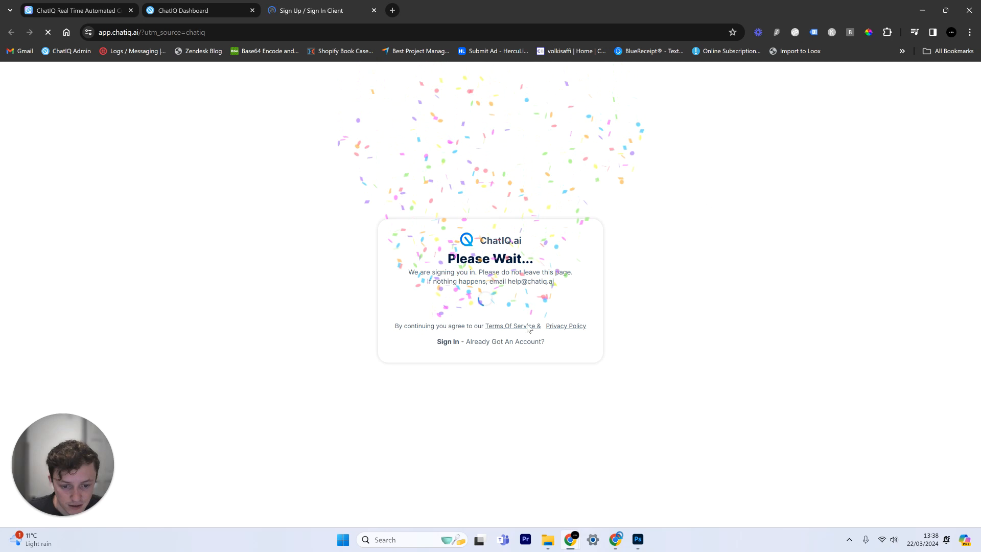
drag(235, 34, 174, 39)
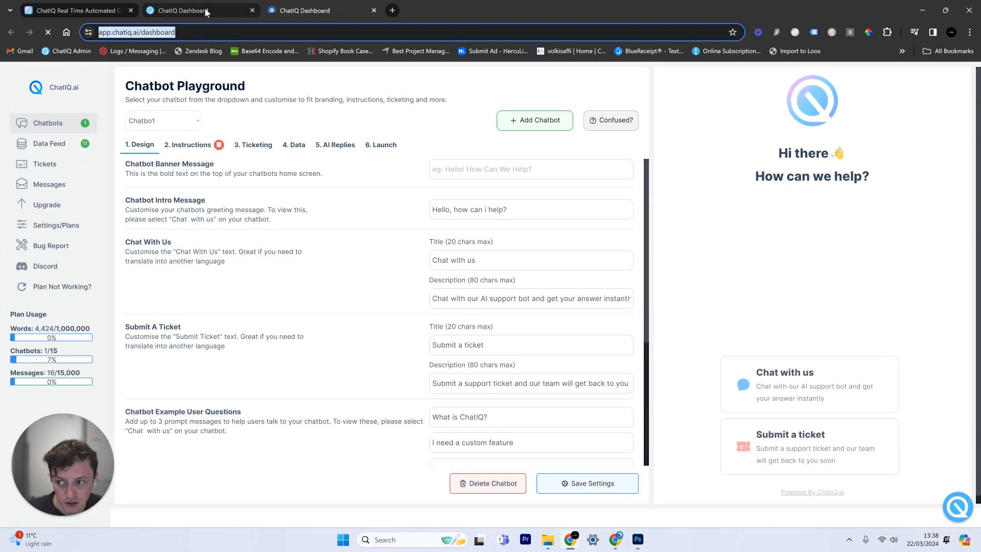
click(252, 11)
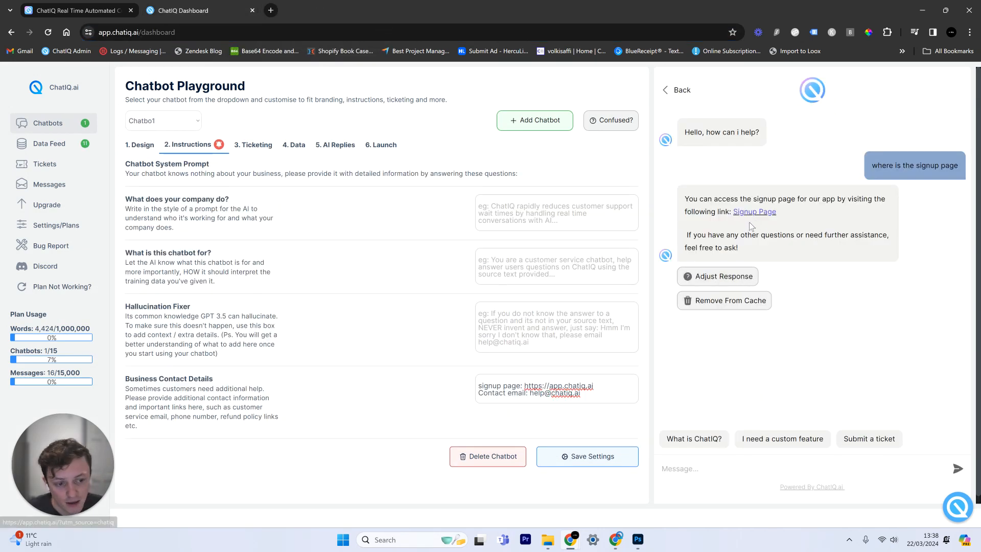
click(725, 282)
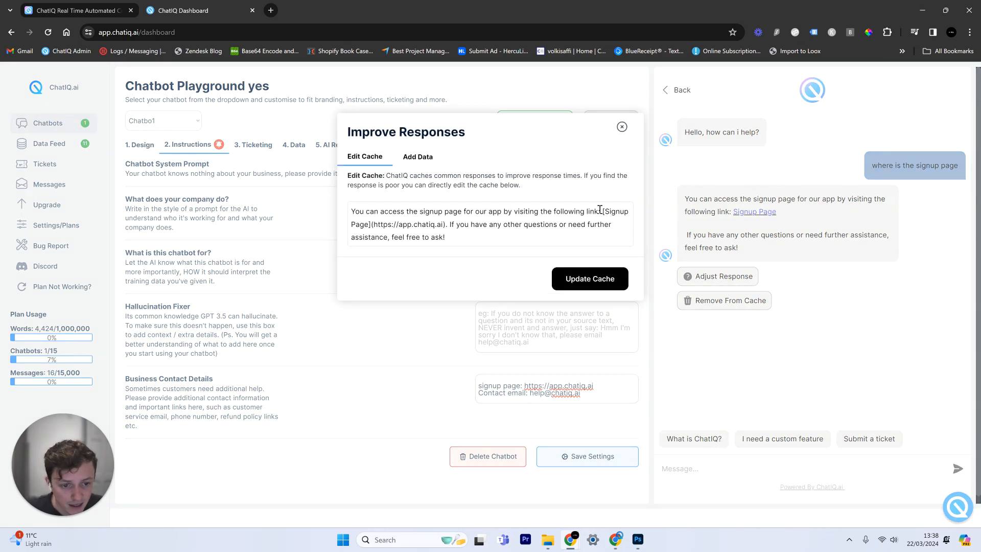
drag(604, 211, 375, 221)
drag(448, 225, 374, 227)
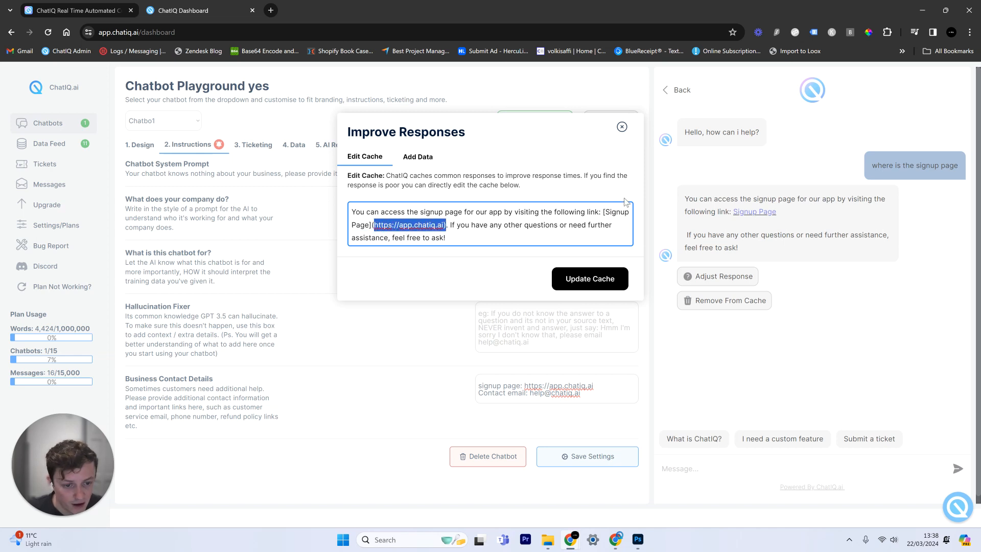
click(622, 127)
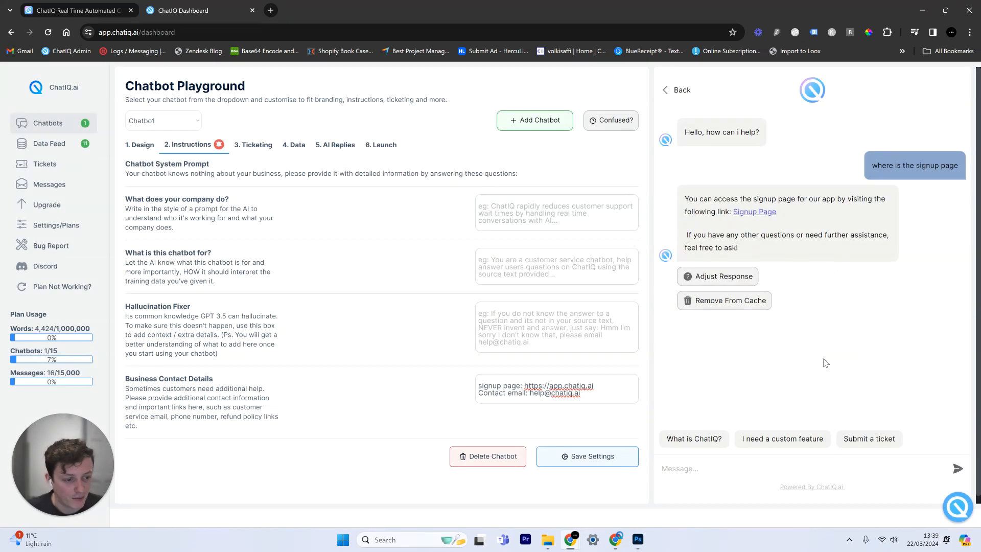
Send the 'Submit a ticket' quick reply and read the bot's answer
click(858, 440)
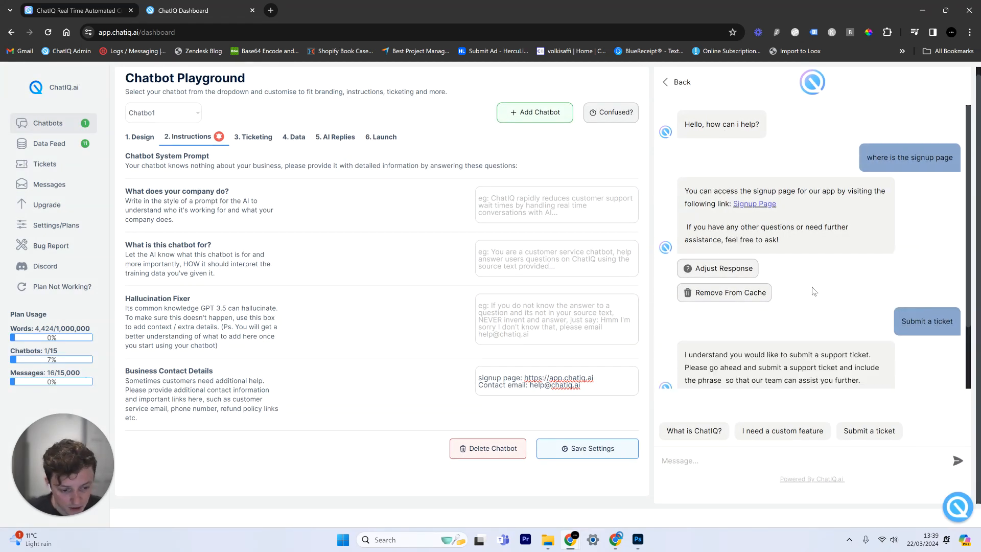
scroll(812, 286, up, 1)
scroll(814, 289, down, 1)
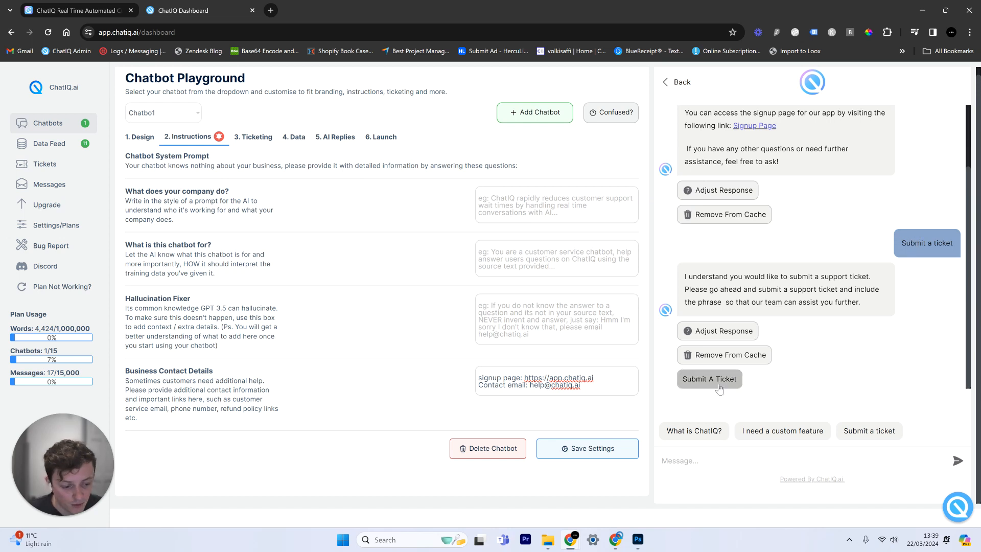
drag(697, 276, 782, 289)
drag(889, 240, 954, 246)
click(854, 287)
drag(854, 286, 744, 282)
click(798, 300)
scroll(799, 288, up, 2)
scroll(805, 284, down, 2)
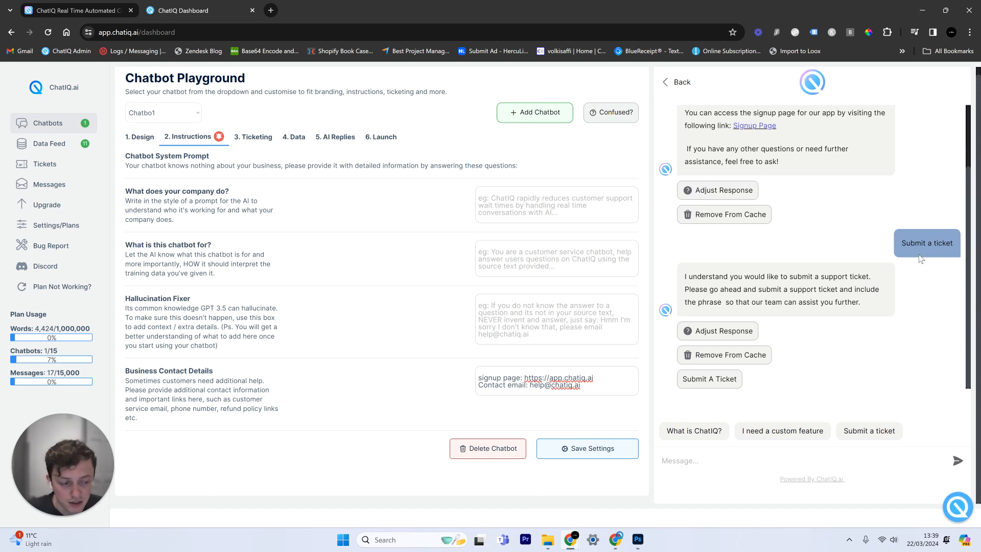
scroll(874, 296, up, 1)
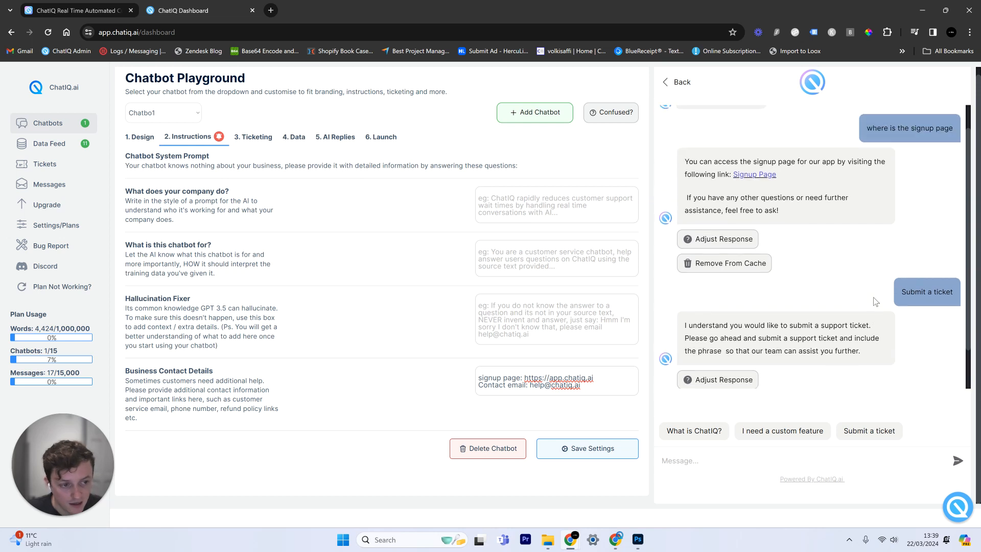
scroll(874, 294, down, 1)
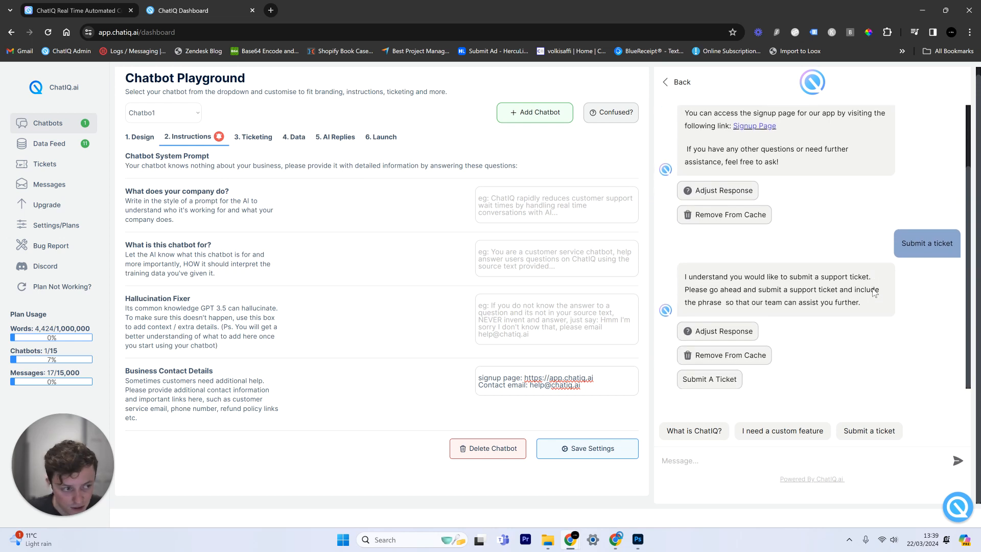
scroll(816, 269, up, 1)
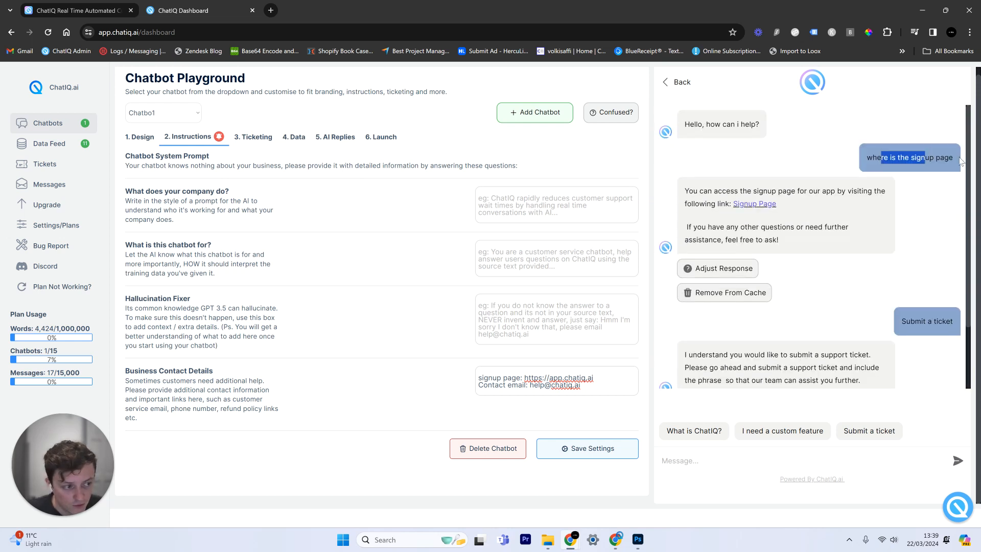
scroll(814, 336, down, 1)
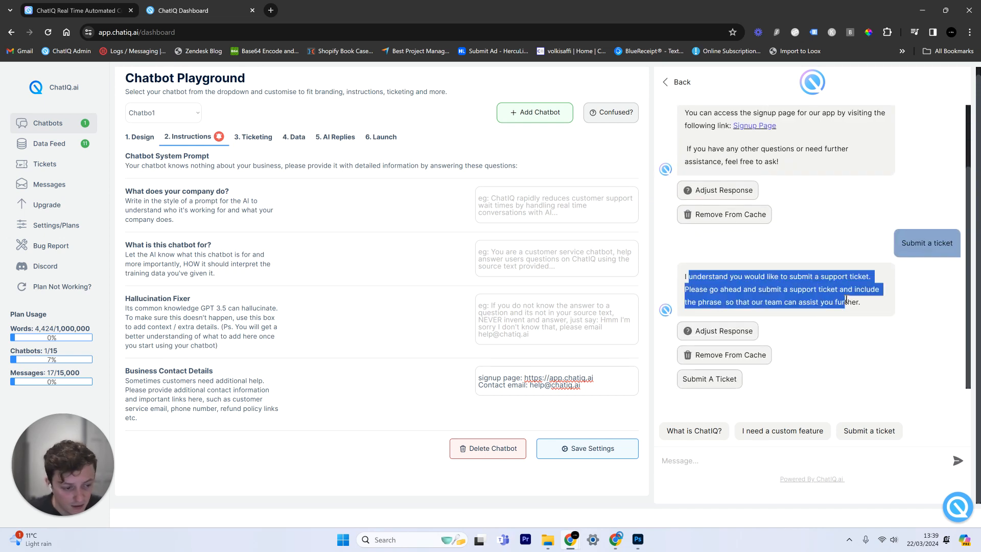
Open the support-category ticket form from the bot's Submit A Ticket button
click(710, 379)
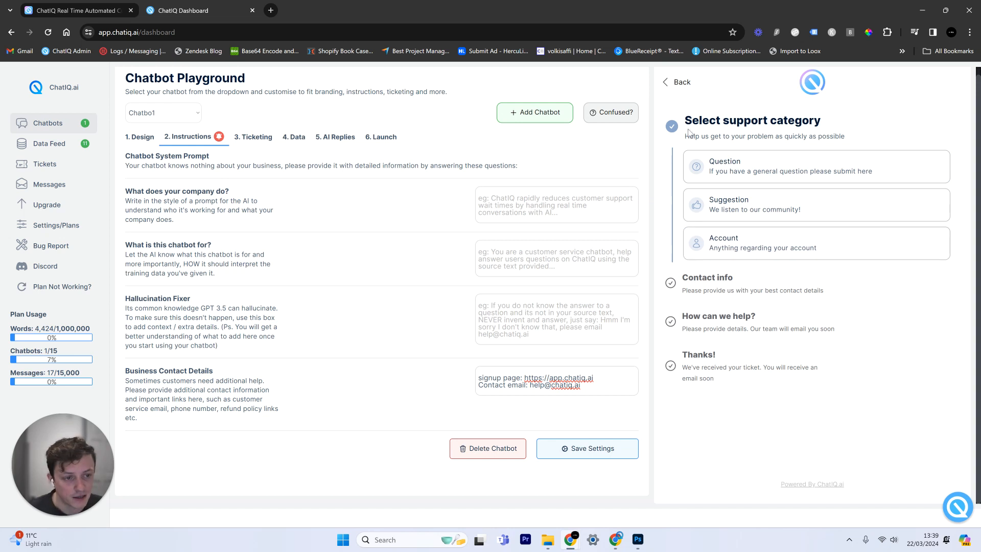
click(674, 84)
click(743, 376)
scroll(946, 240, up, 3)
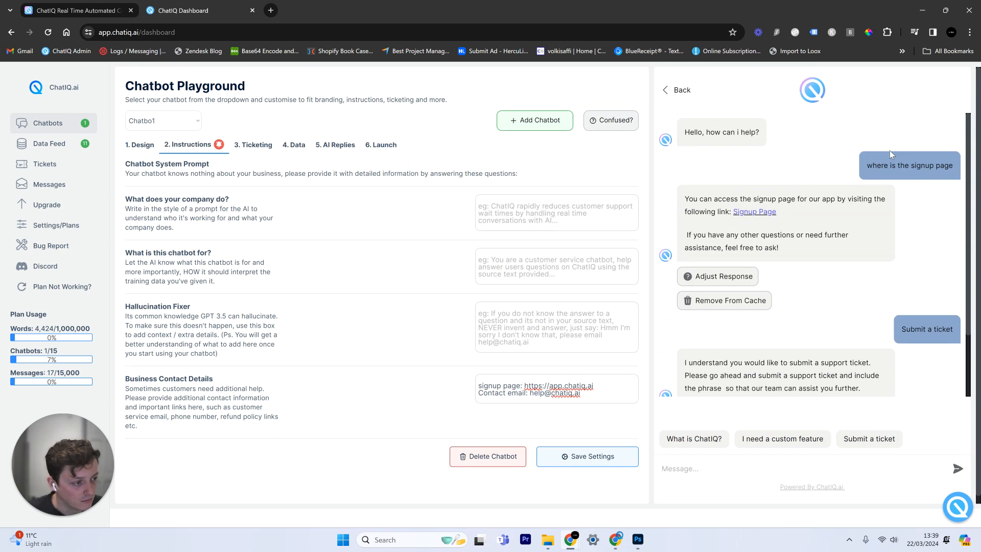
drag(926, 331, 947, 330)
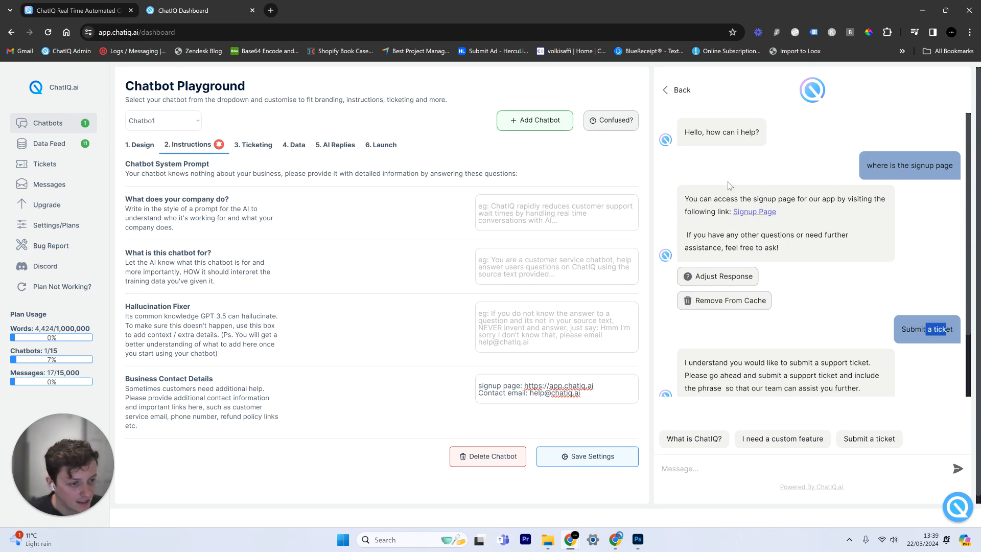
scroll(728, 215, down, 2)
click(716, 391)
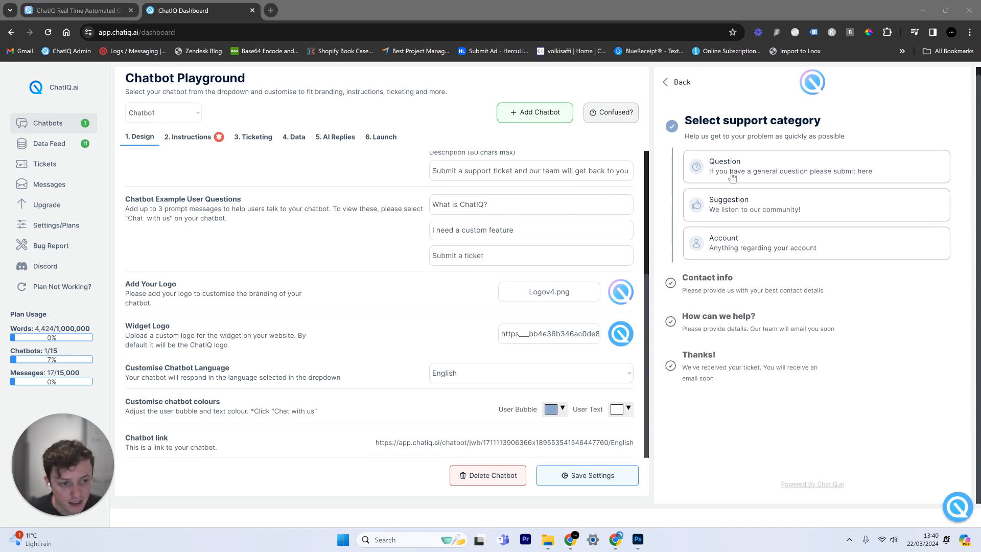
Rename ticket categories to I have a bug!, Feature Request and Account, then choose I have a bug! in the preview
click(269, 141)
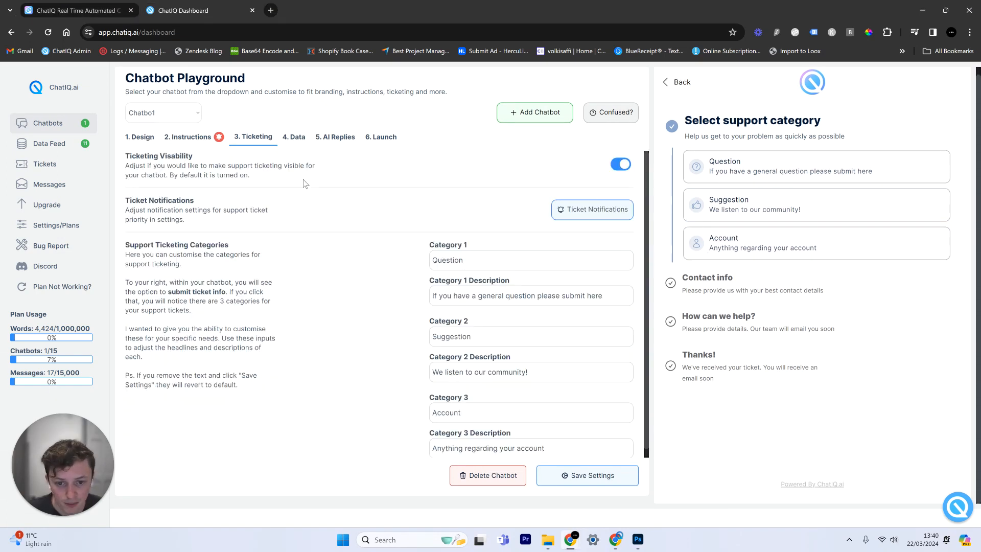
drag(515, 258, 398, 249)
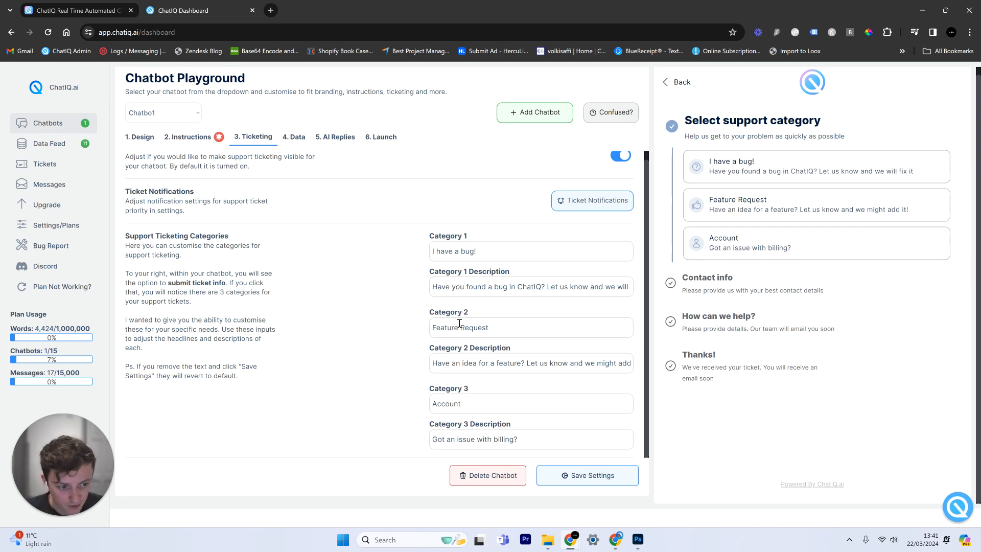
drag(459, 327, 521, 329)
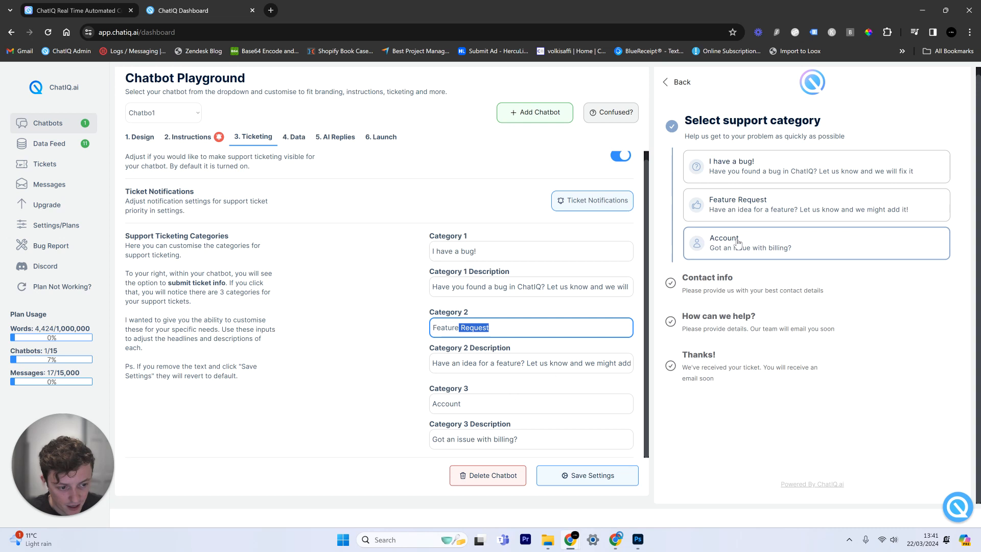
click(744, 310)
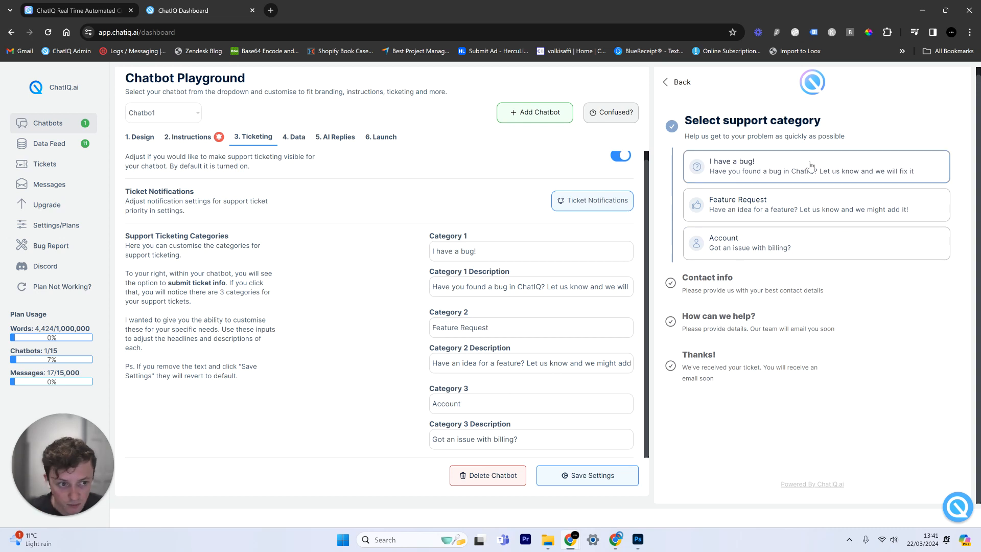
click(762, 179)
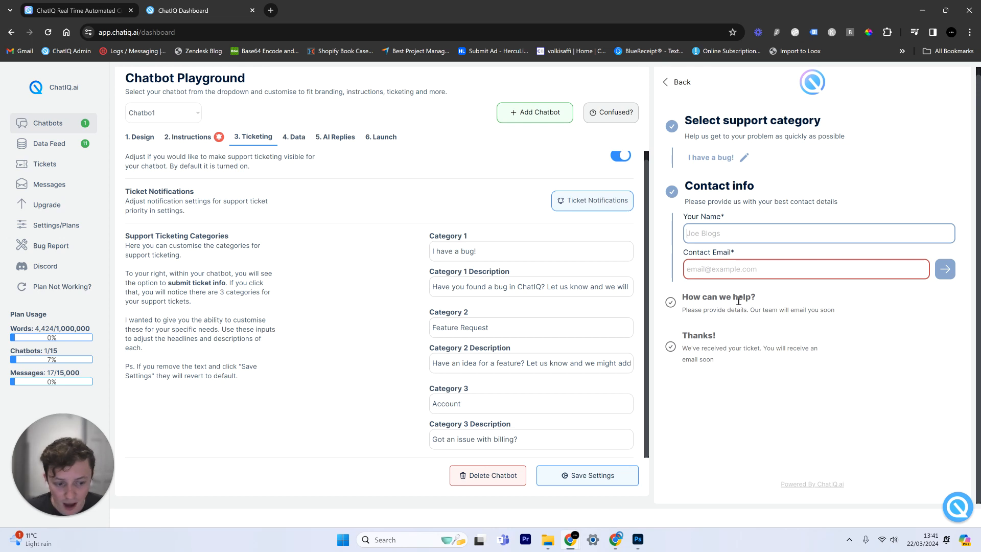
Open and close the website chat widget to get back to the ticket form
click(960, 510)
click(962, 507)
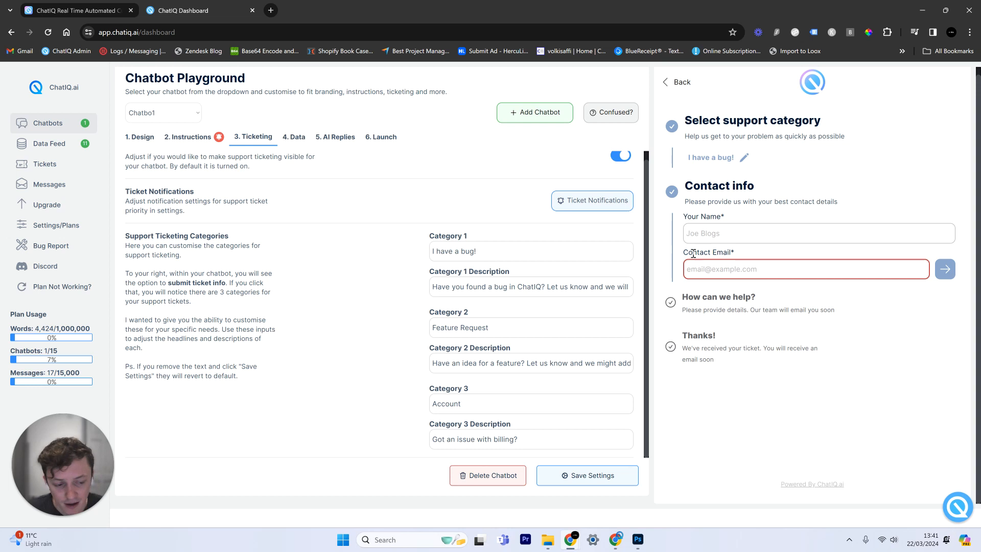
click(966, 518)
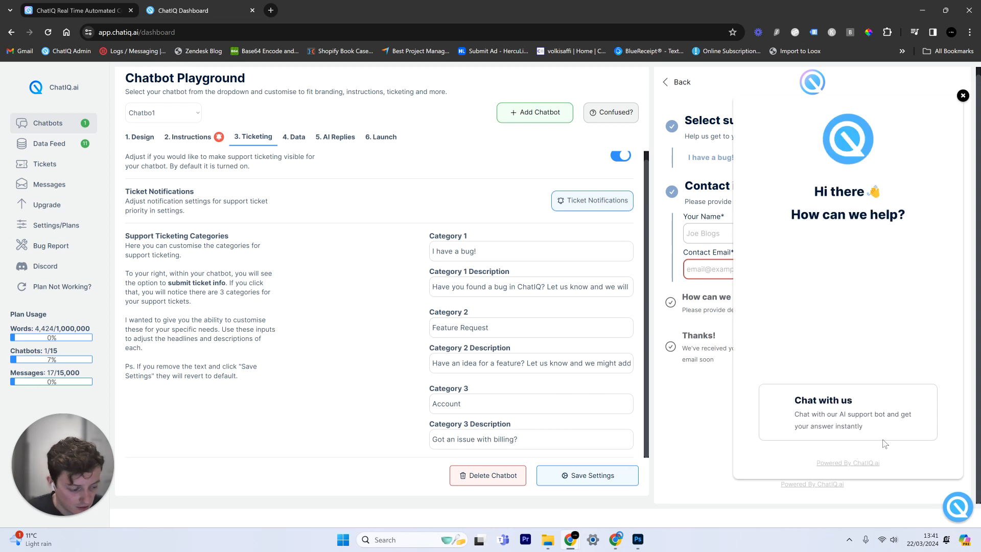
click(960, 513)
Enter test name and contact email in the ticket form, then open Ticket Notifications
click(722, 235)
text(test)
key(Tab)
text(tes)
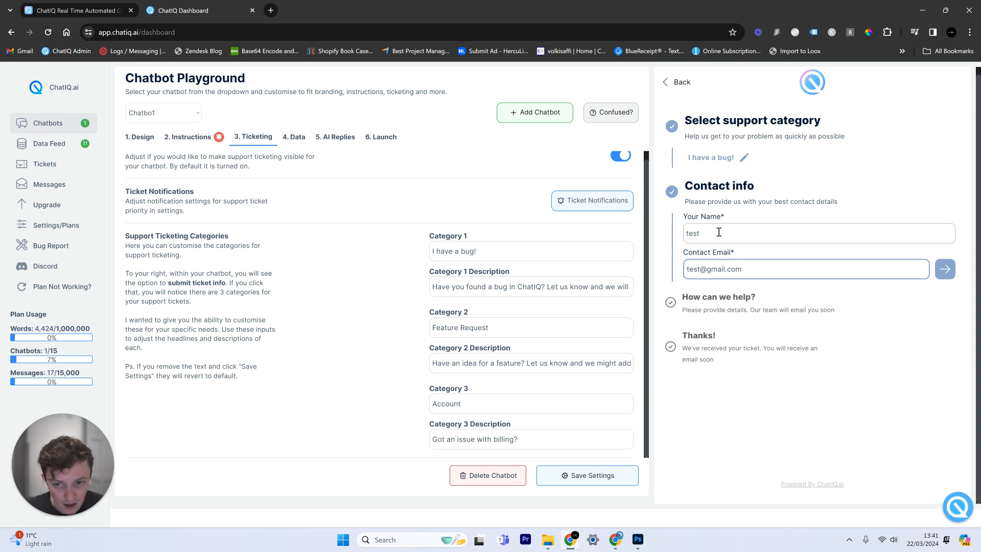
scroll(460, 215, up, 1)
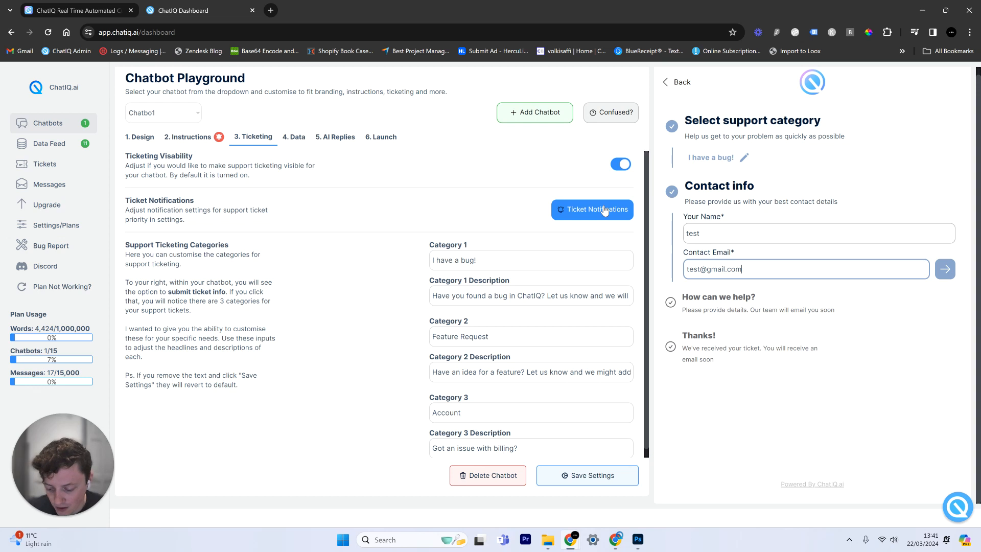
click(603, 213)
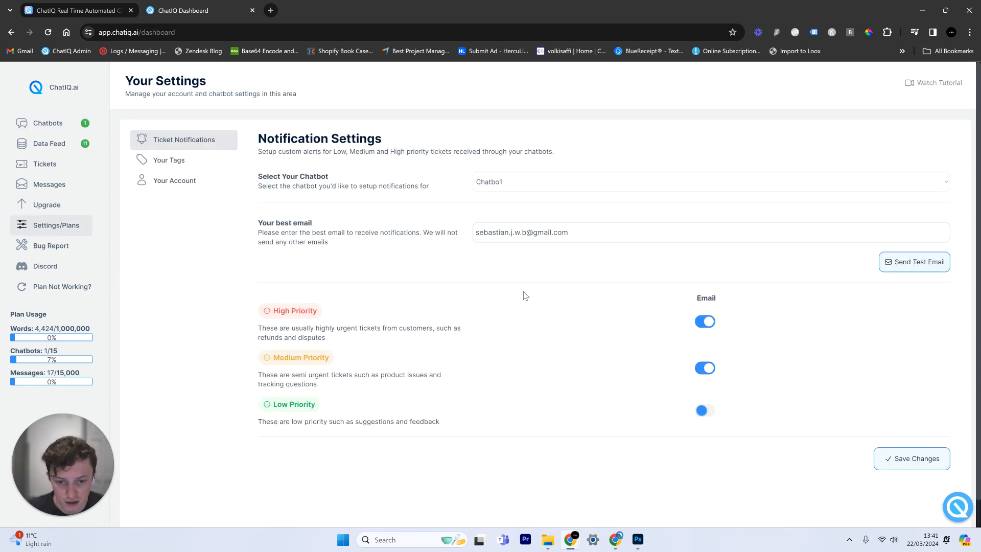
Switch on Low Priority e-mail alerts alongside High and Medium, save, and return to Chatbo1
drag(603, 236, 456, 231)
click(468, 254)
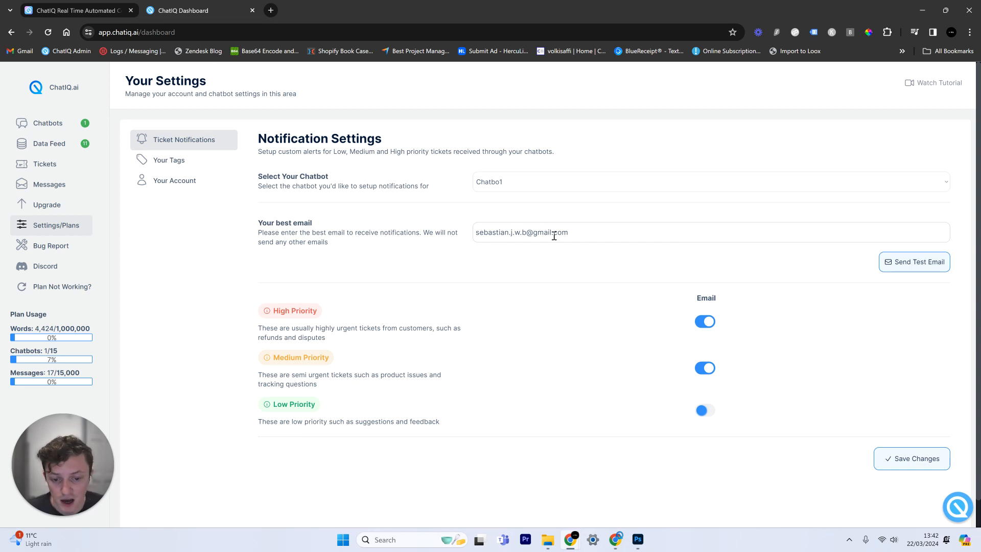
click(911, 462)
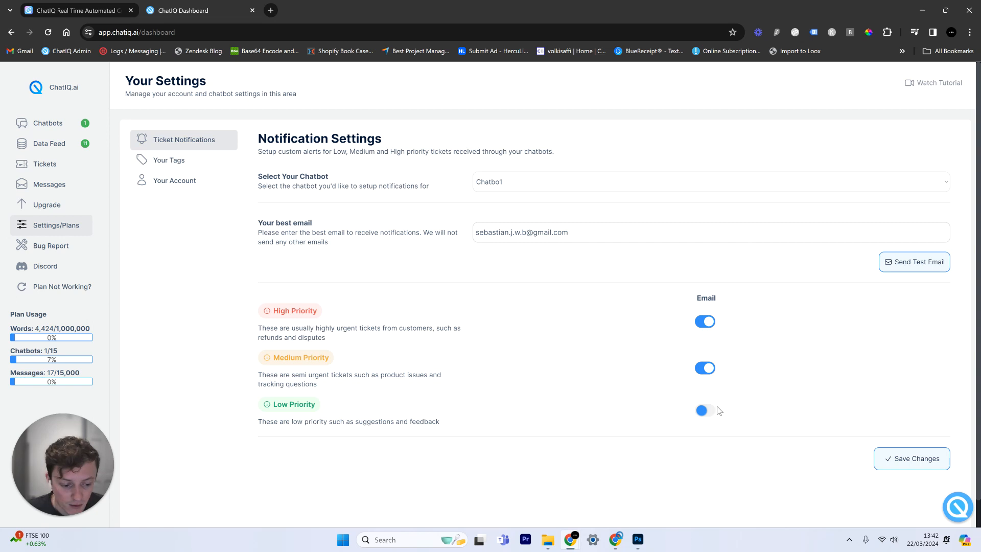
click(705, 411)
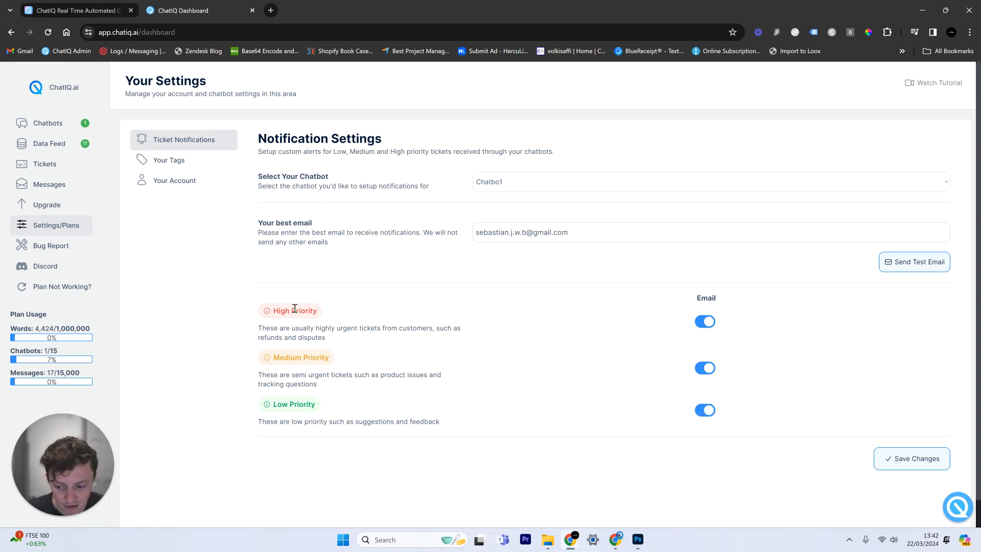
click(912, 461)
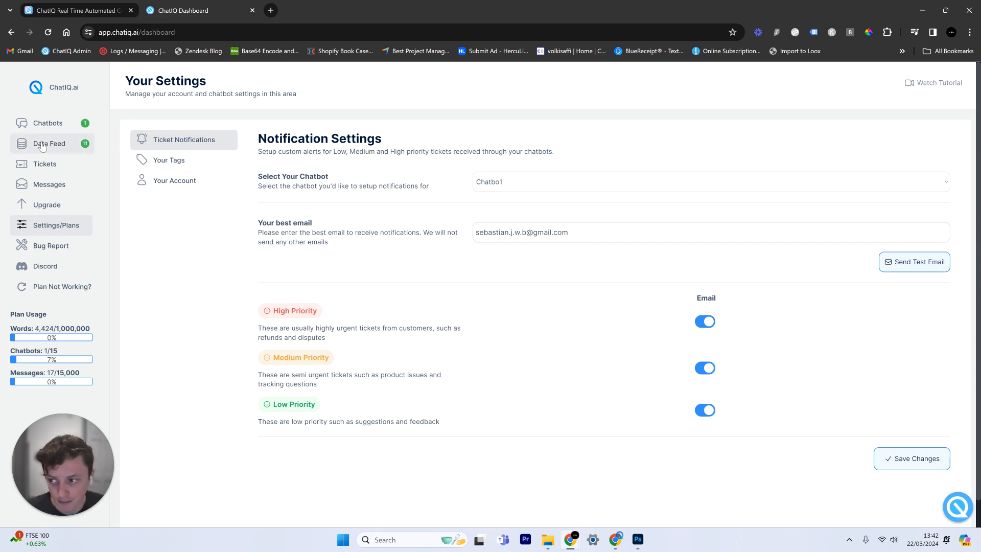
click(49, 122)
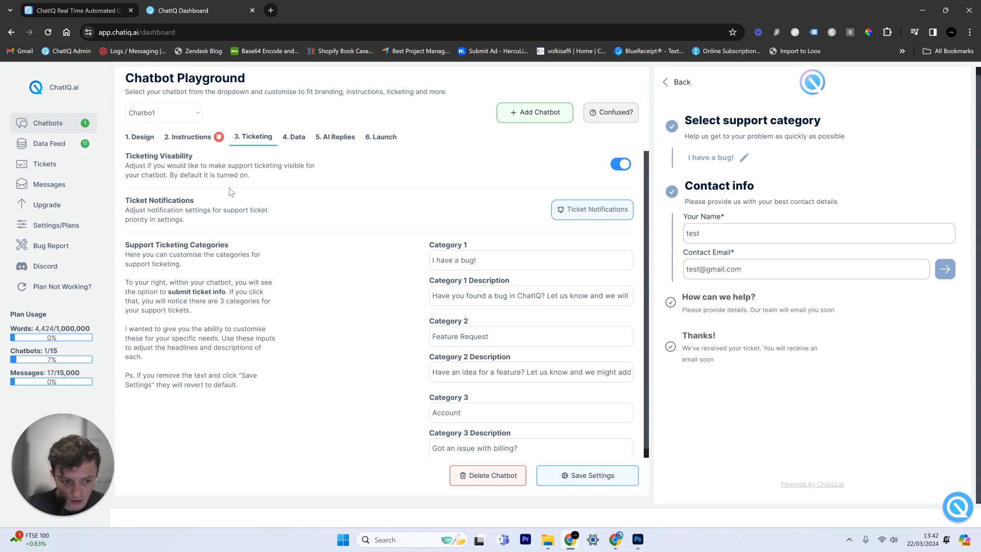
Submit a bug ticket with subject 'i cant upload new data to my' and a screenshot attached
click(944, 271)
click(781, 332)
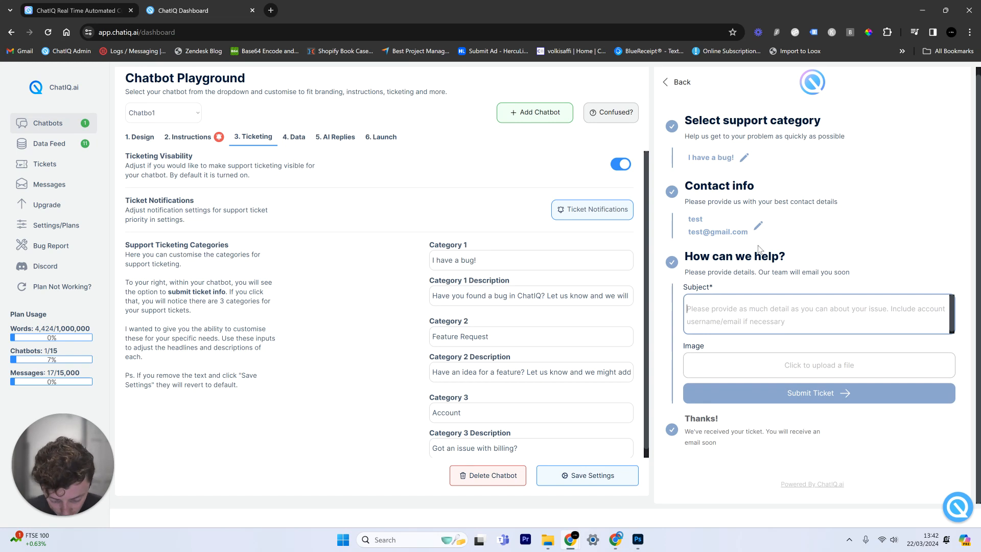
text(i)
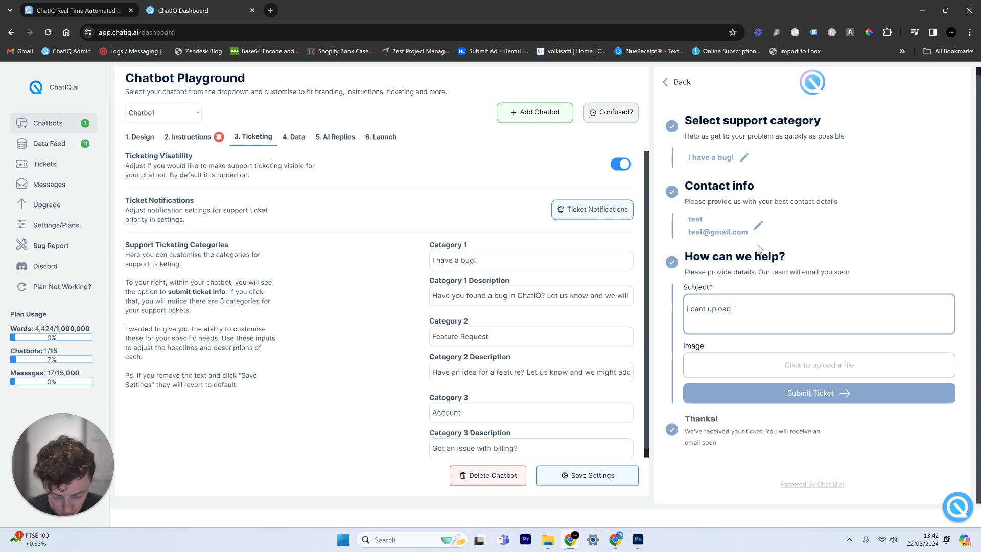
text(cant upload new data to my chatbot)
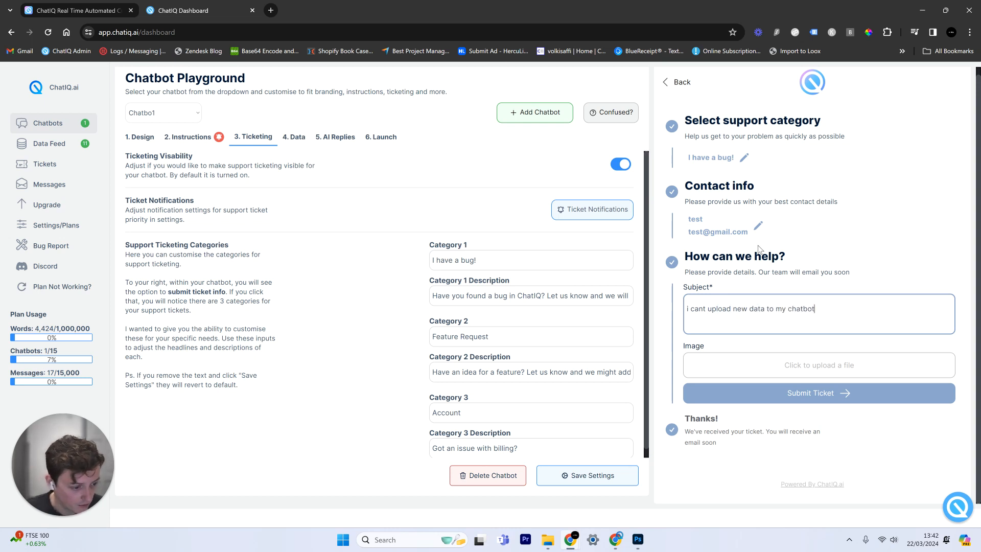
click(798, 363)
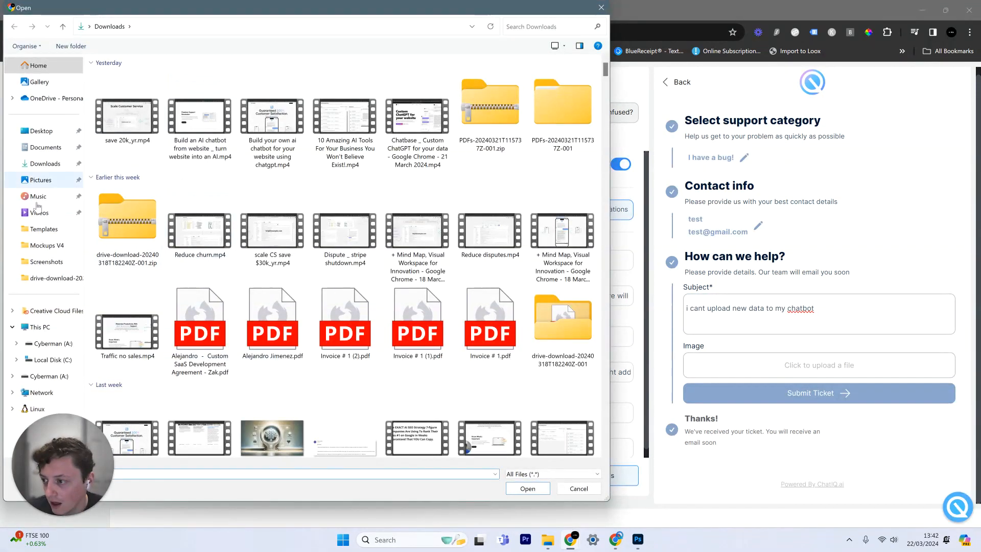
key(Escape)
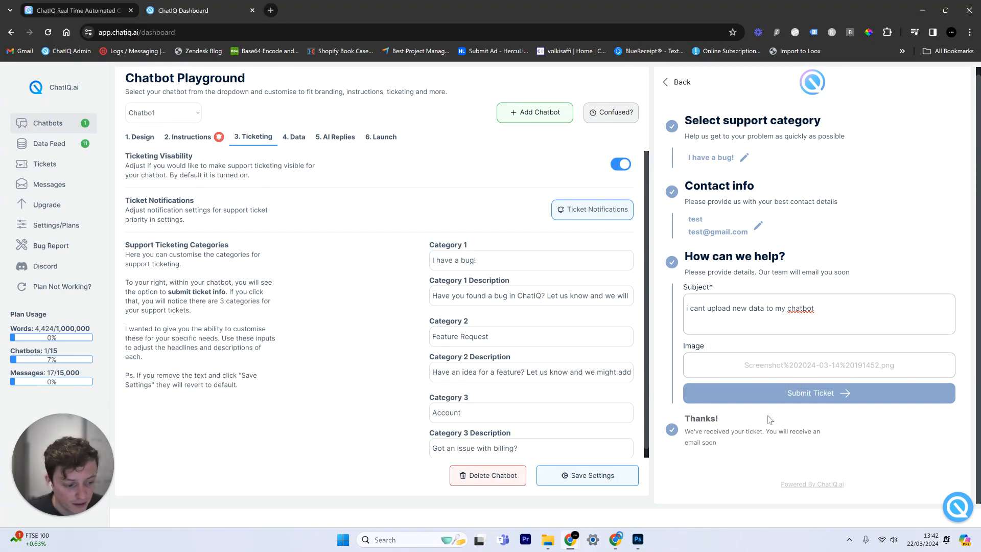
click(801, 399)
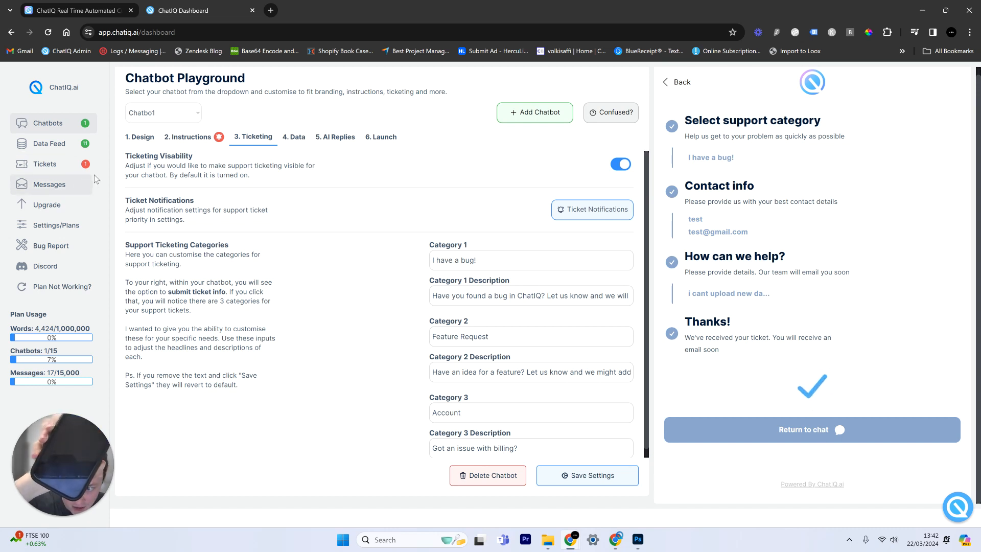
Open the support tickets list, glance at ticket #ST-1, and keep the list filtered to Chatbo1
click(59, 173)
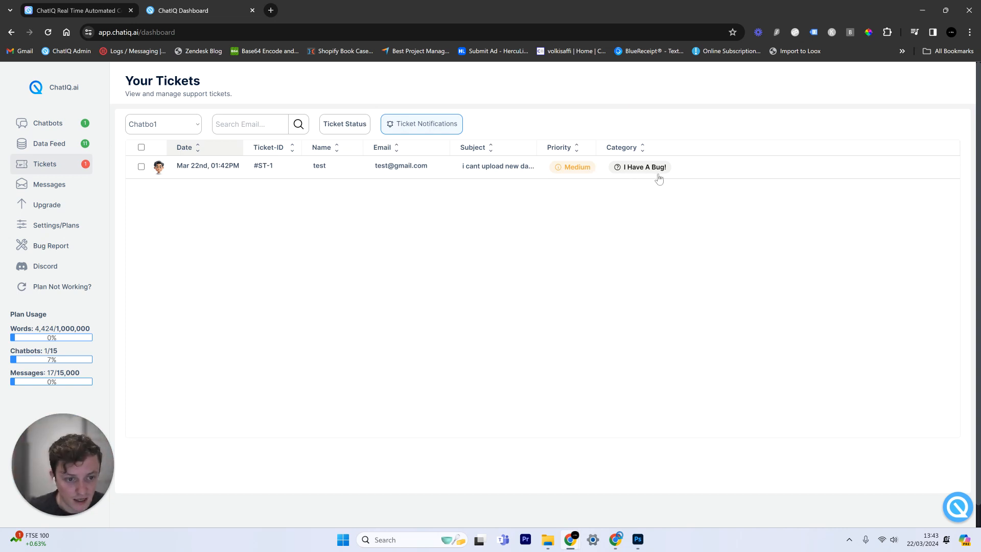
click(51, 133)
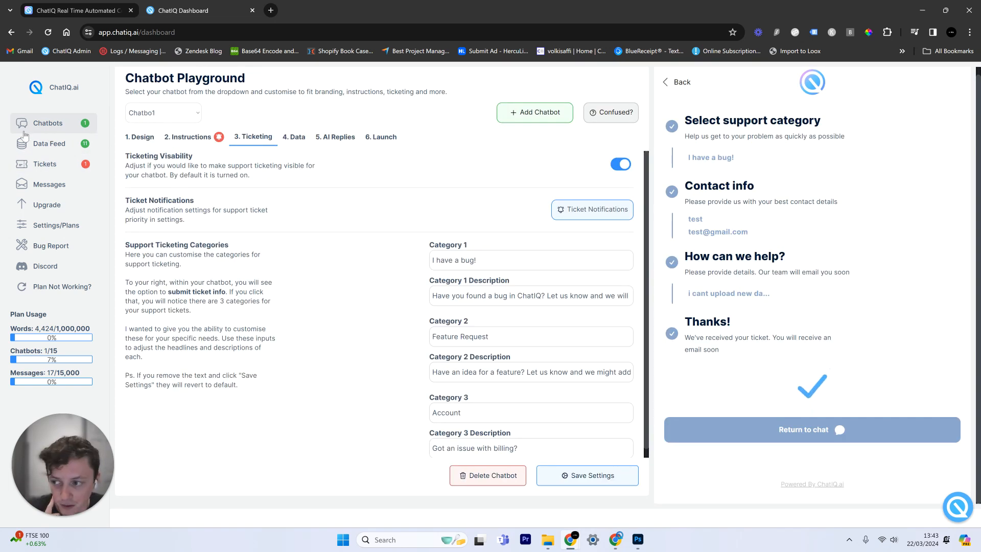
click(88, 164)
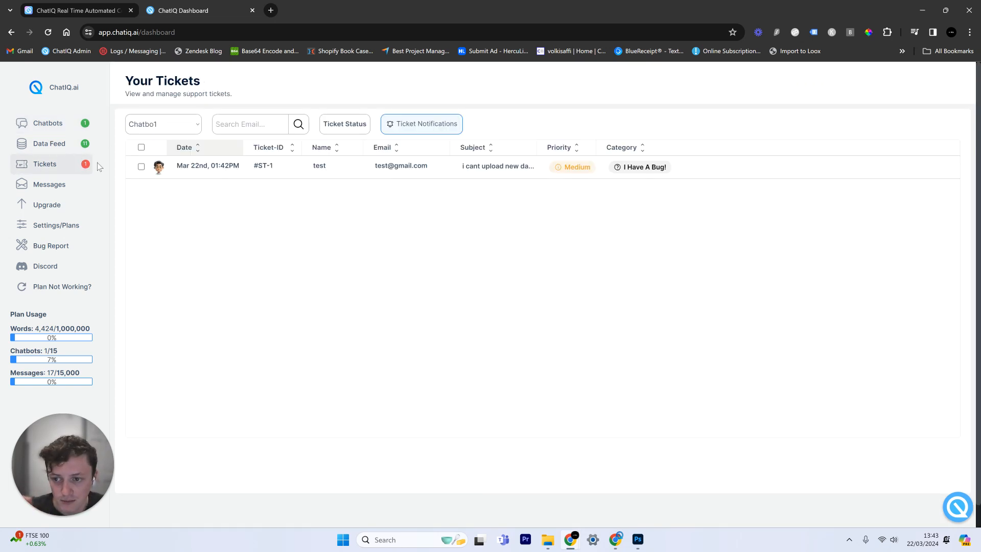
click(379, 169)
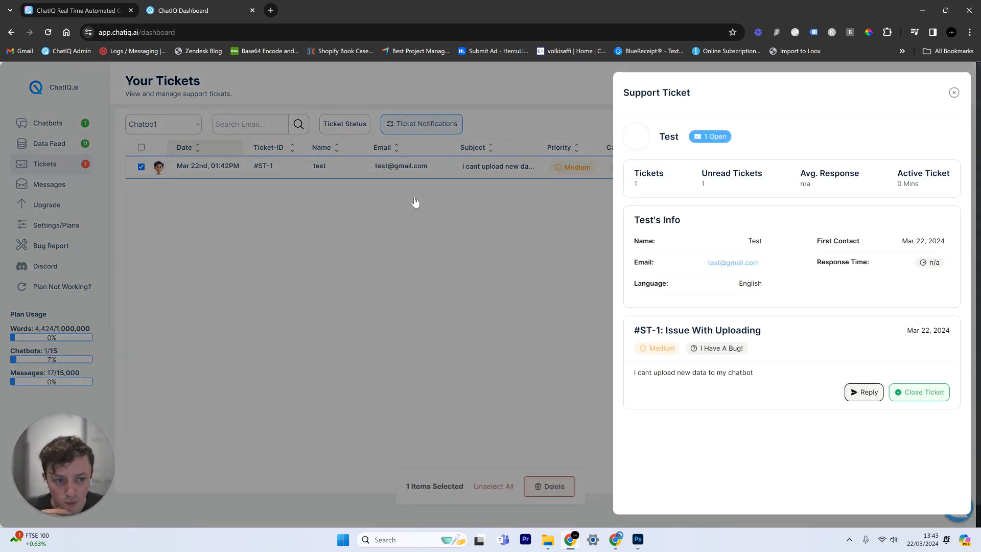
click(309, 184)
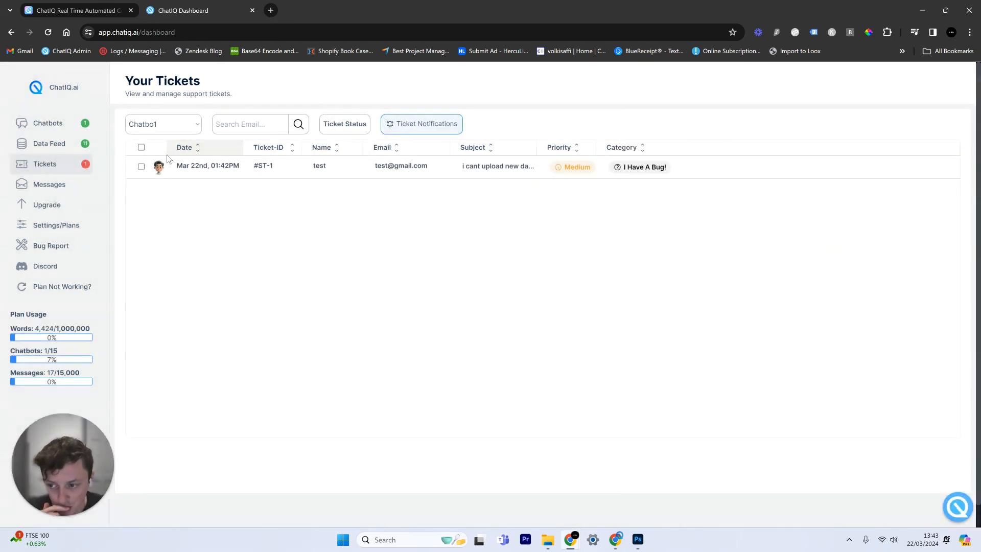
click(157, 126)
click(171, 141)
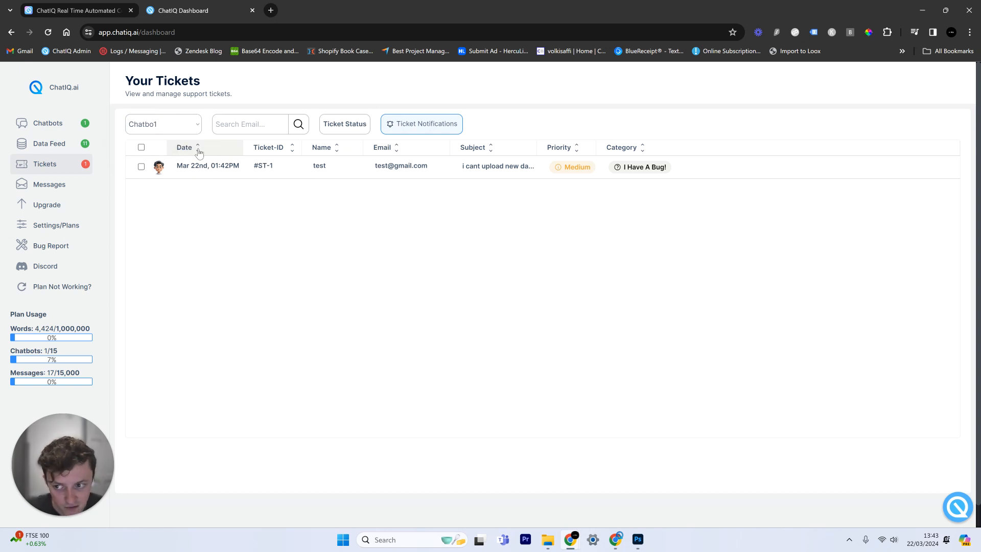
Set the Ticket Status filter to Open and open the #ST-1 ticket panel
click(335, 128)
click(410, 190)
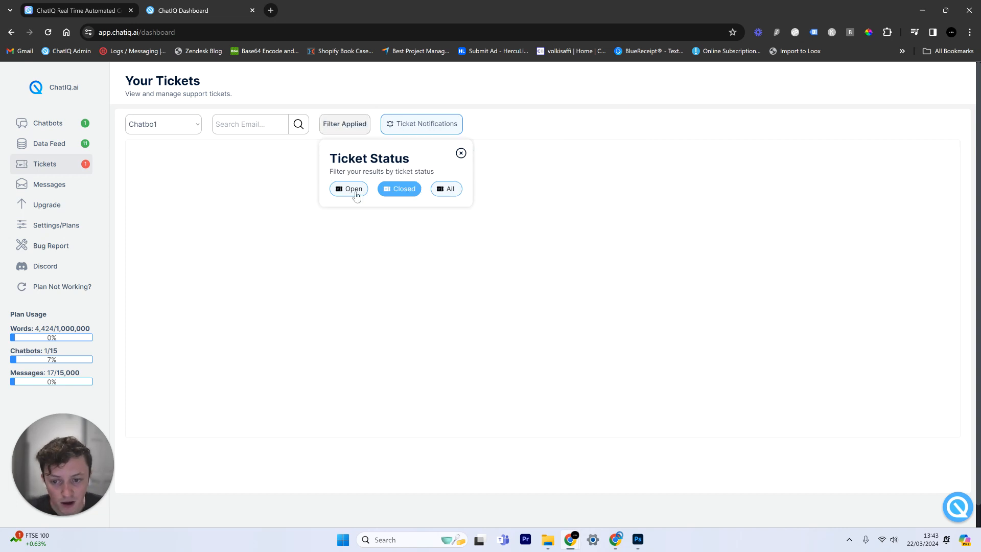
click(356, 196)
click(404, 191)
click(458, 240)
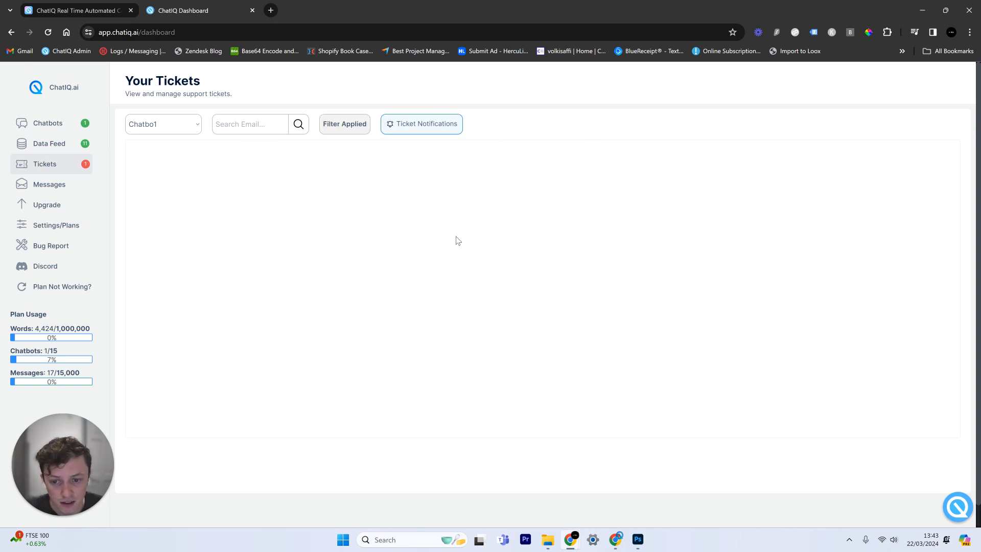
click(356, 122)
click(356, 195)
click(506, 202)
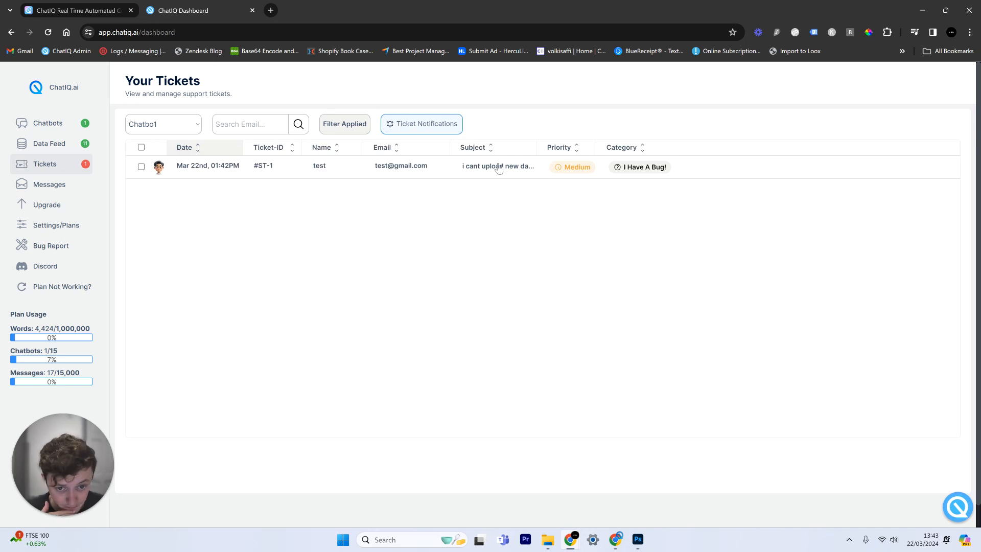
click(499, 168)
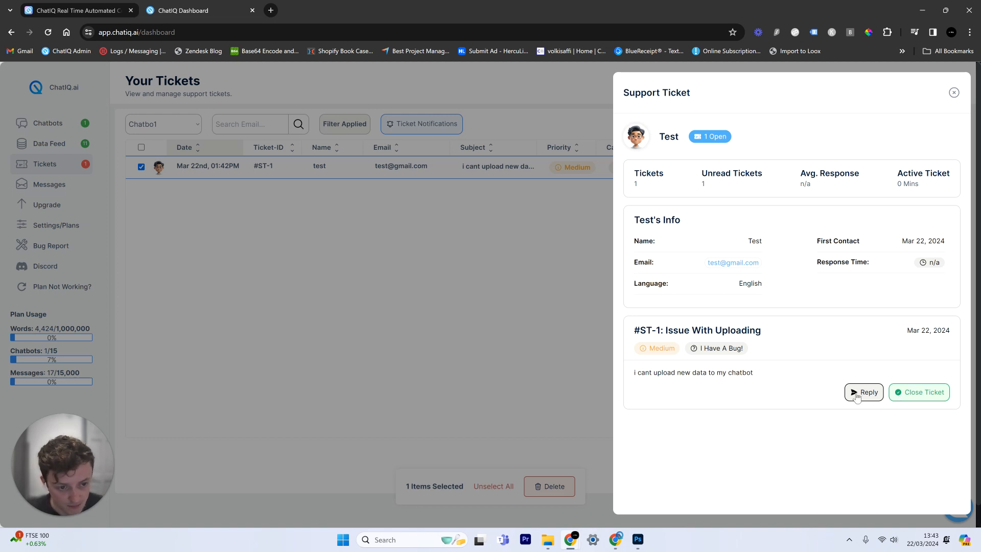
Open the full view of ticket #ST-1 and review its chat history
click(864, 393)
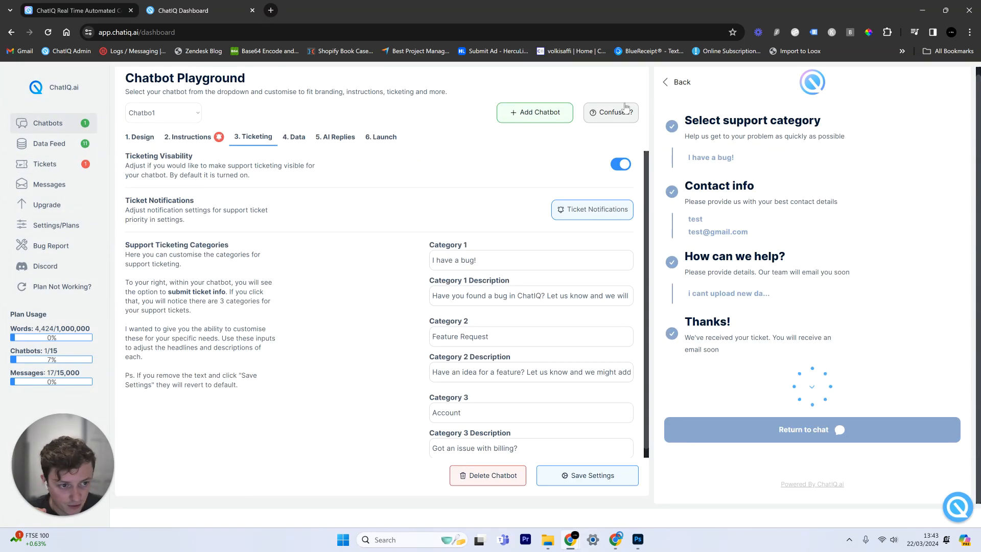
click(807, 429)
click(805, 382)
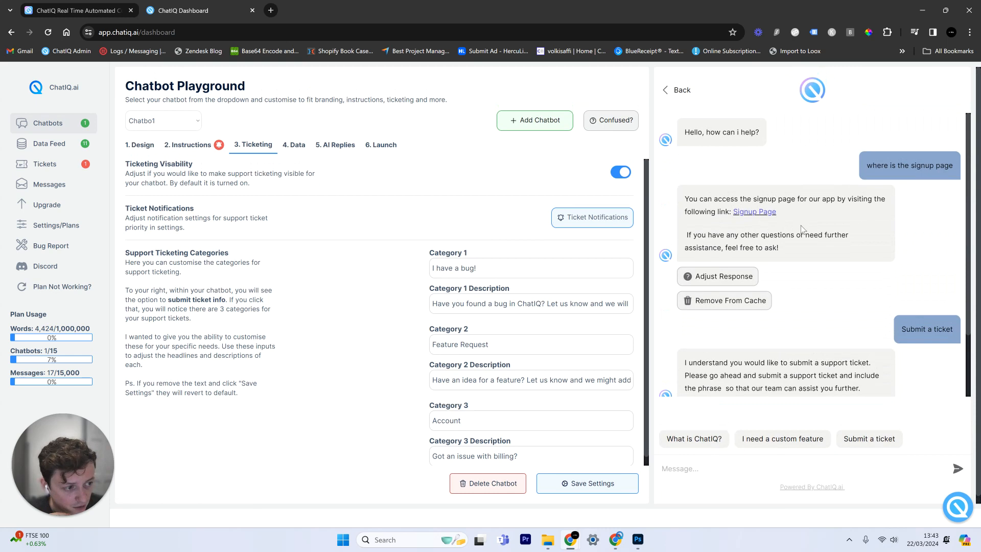
click(98, 164)
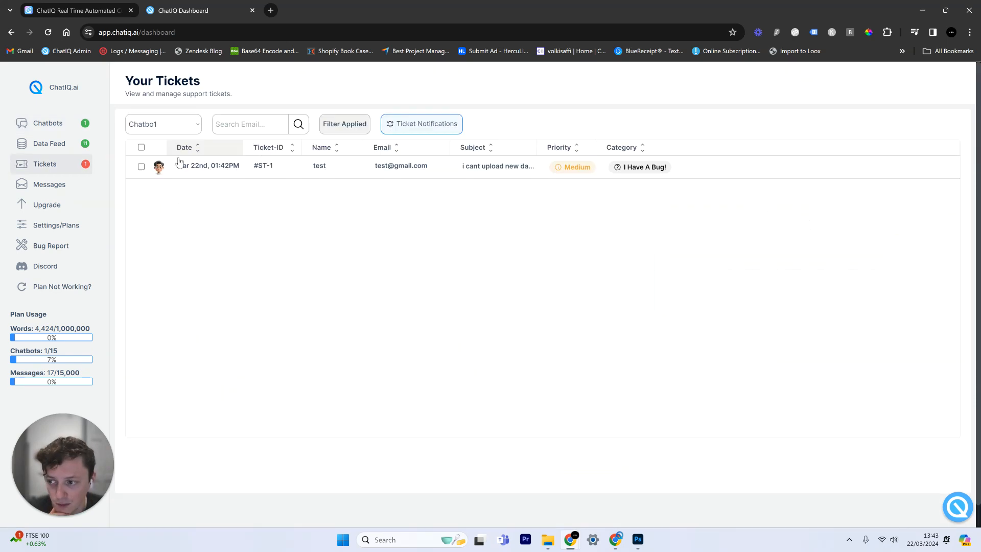
click(376, 175)
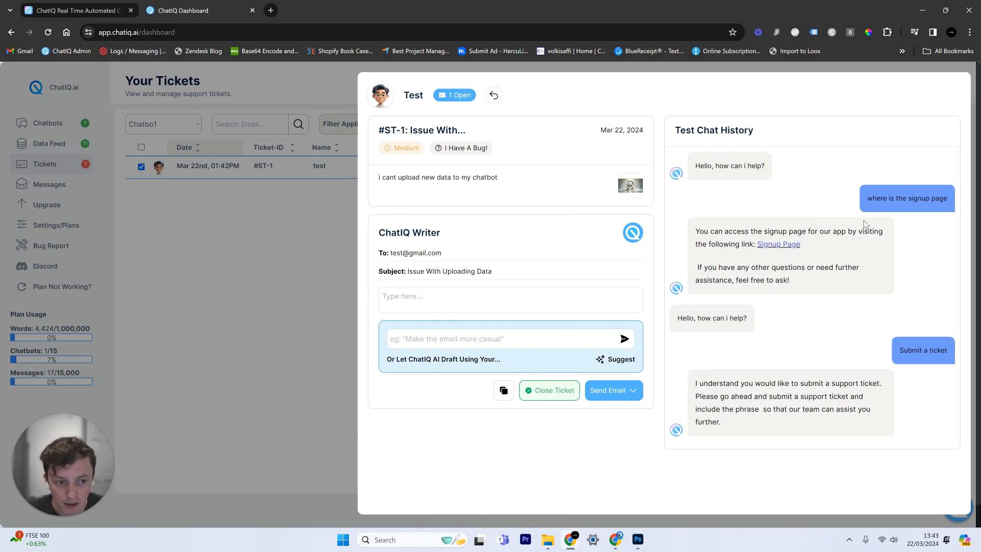
drag(868, 201, 947, 202)
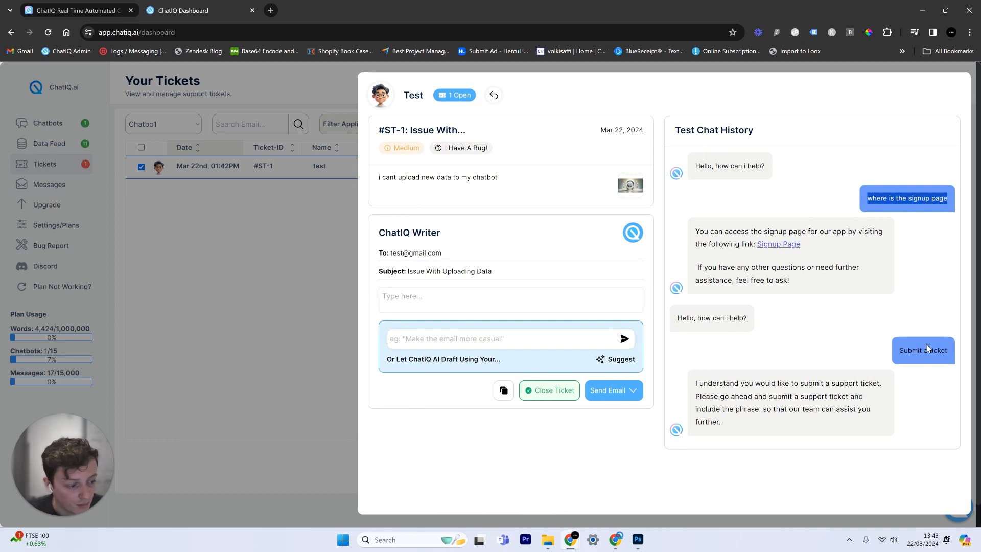
drag(899, 350, 948, 350)
click(790, 400)
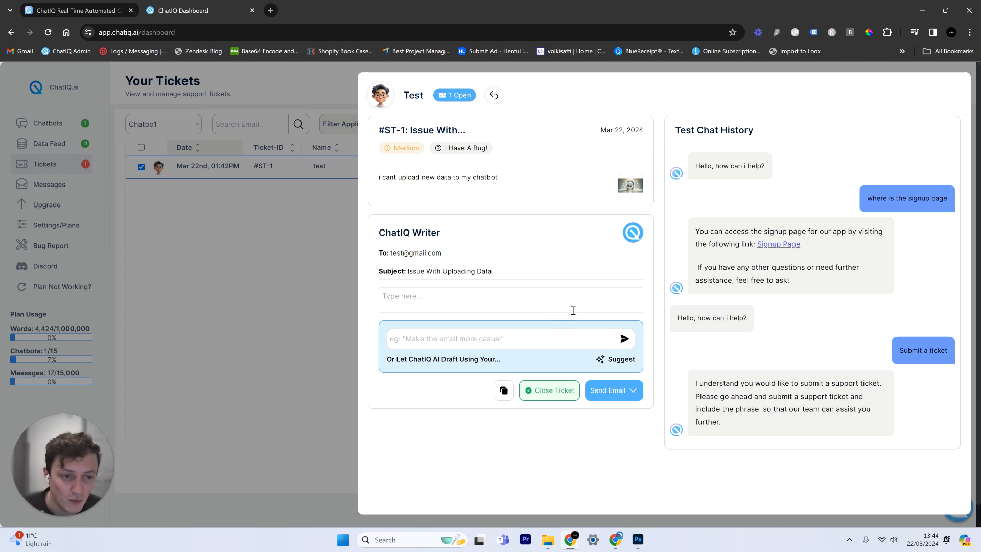
Enlarge the ticket's attached screenshot to inspect it
click(632, 186)
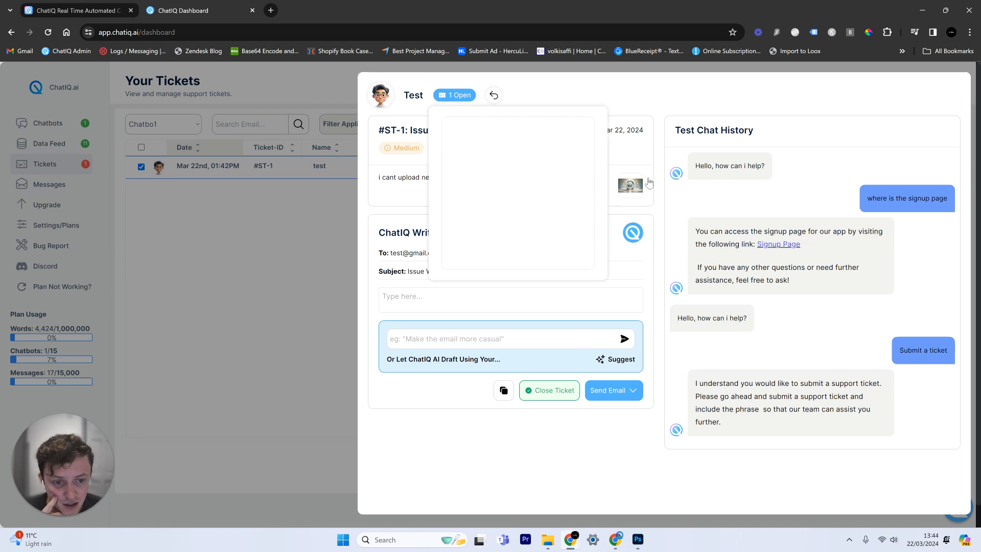
click(651, 173)
click(632, 185)
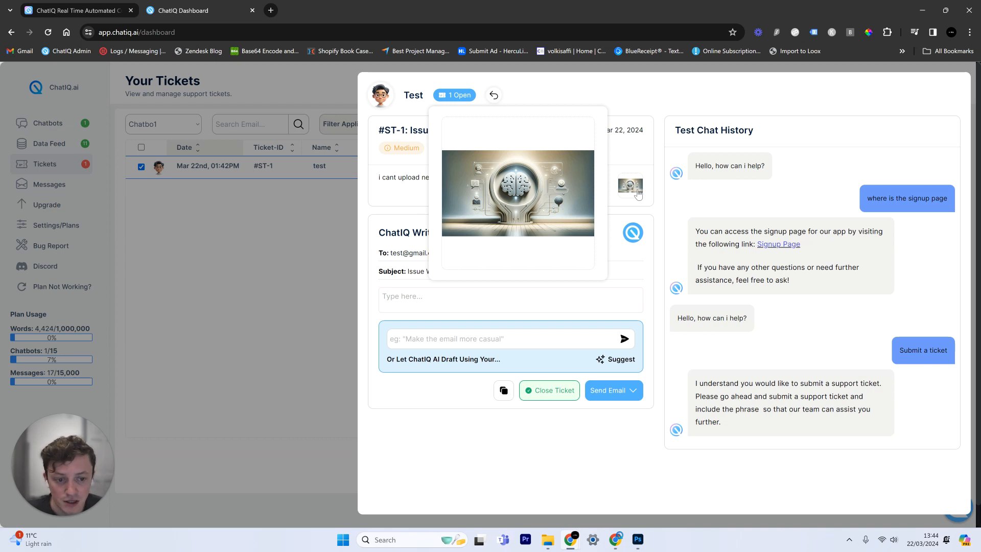
click(638, 194)
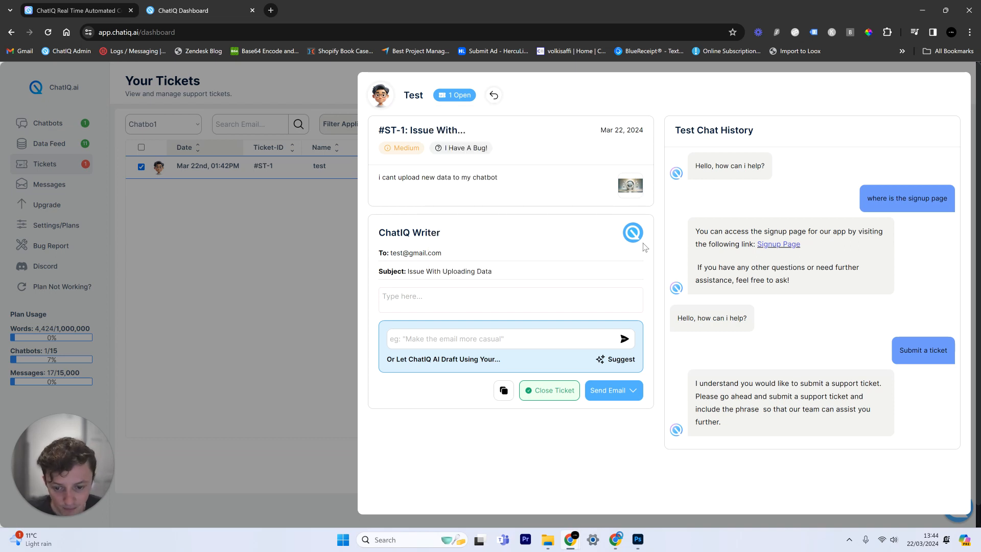
Generate a suggested reply with ChatIQ Writer, then close the ticket and go to Data Feed
click(621, 360)
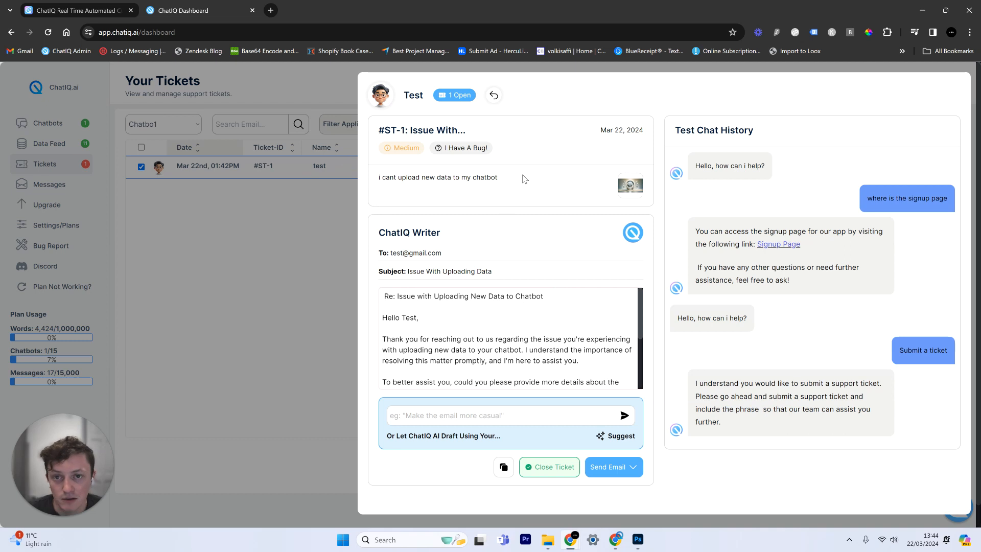
click(251, 149)
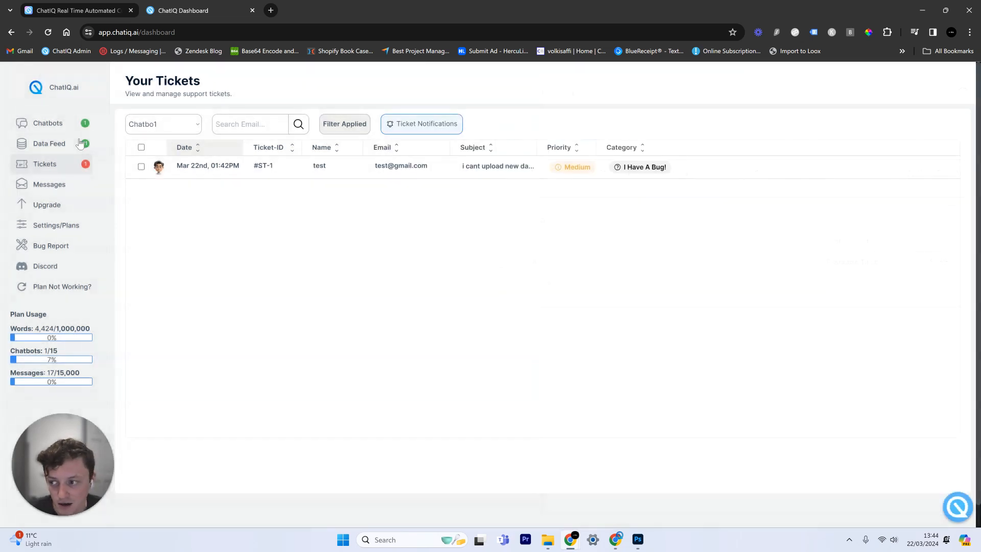
click(61, 144)
Check the 4,424 words used figure on the Data Feed page
scroll(278, 317, down, 5)
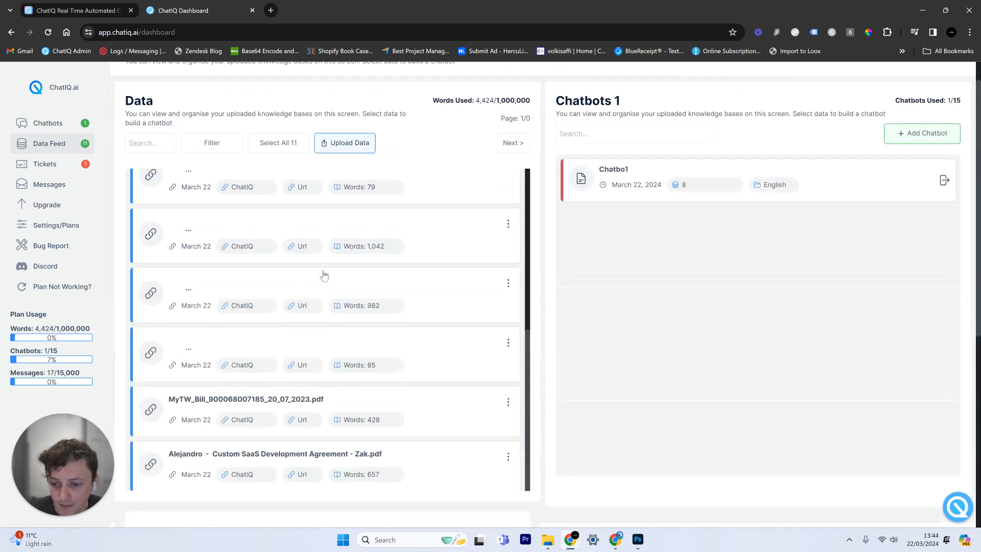
scroll(427, 225, up, 3)
double_click(484, 133)
click(422, 165)
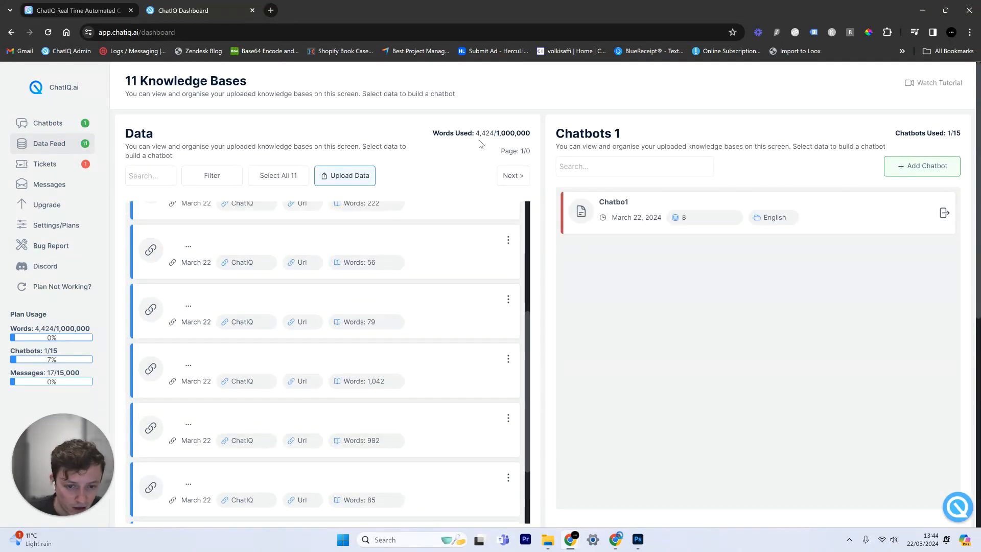
Reopen the test ticket's AI draft and delete its 'Re:' line and blank lines before Hello Test
click(68, 168)
click(405, 167)
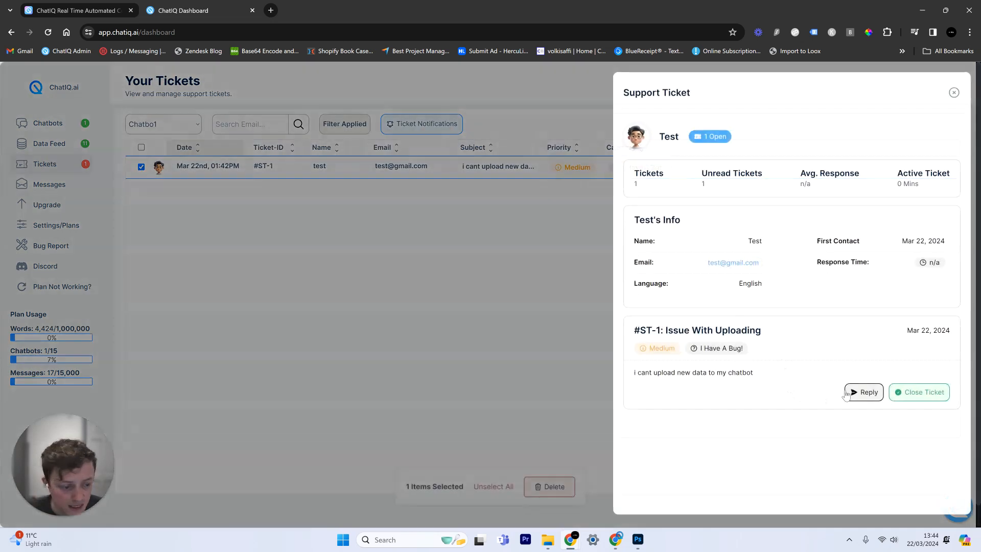
click(856, 393)
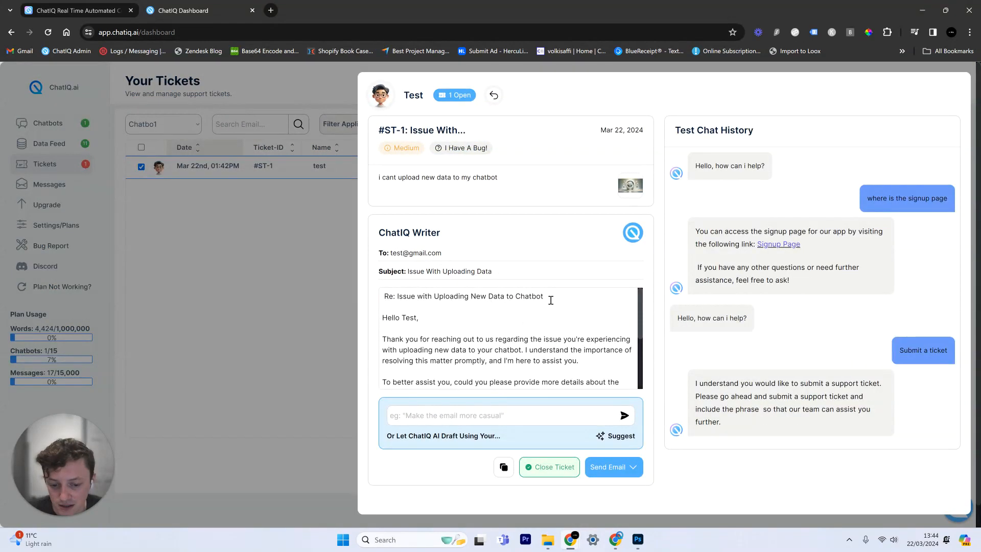
drag(555, 300, 354, 304)
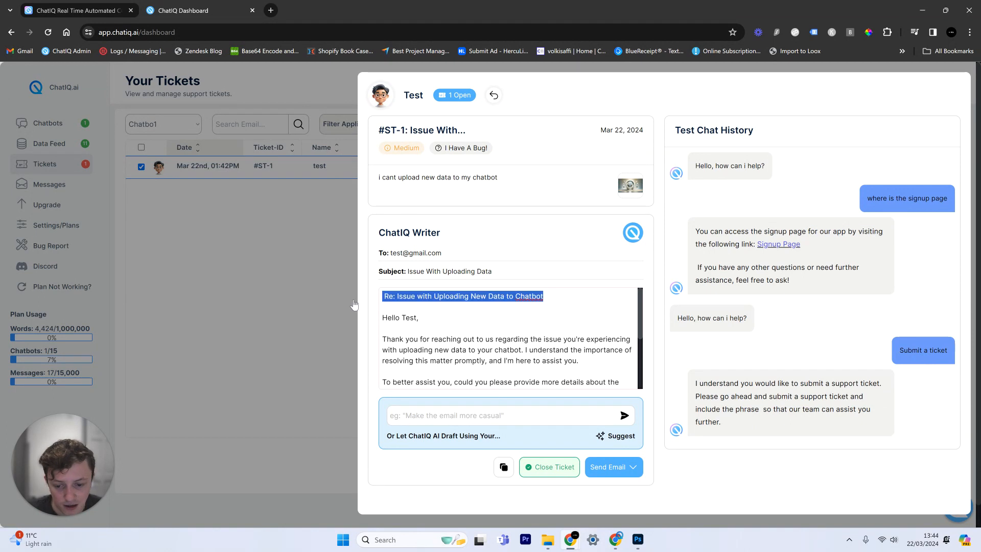
key(BackSpace)
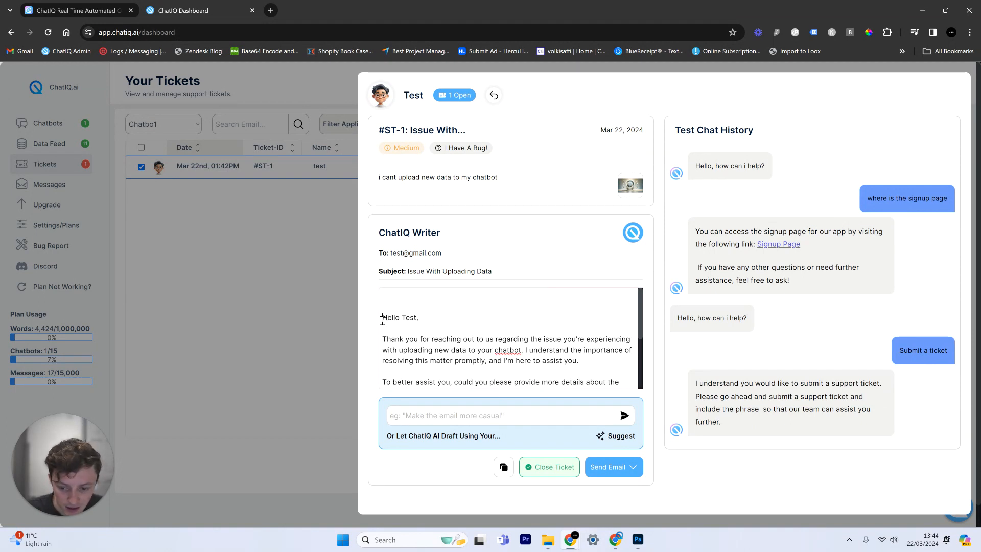
key(Delete)
key(Delete)
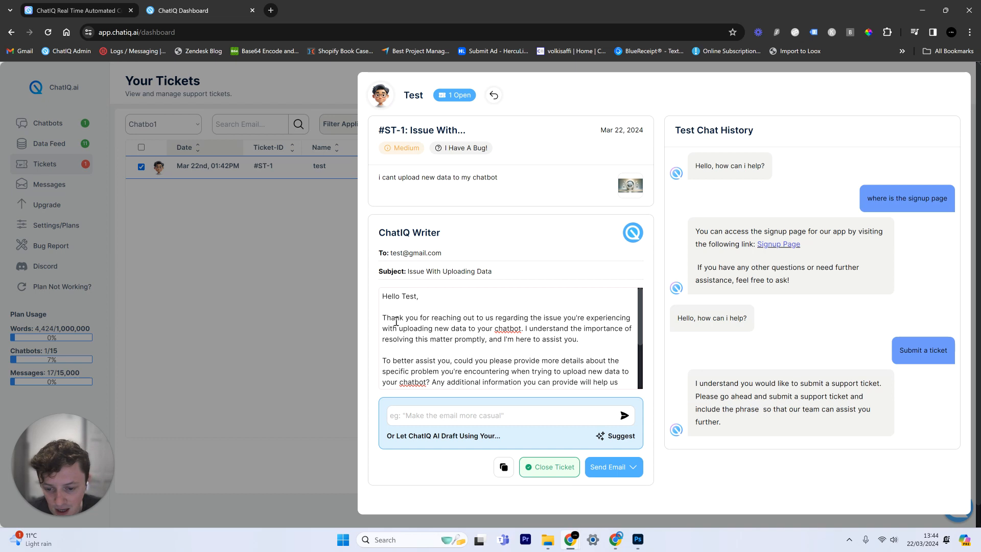
click(38, 383)
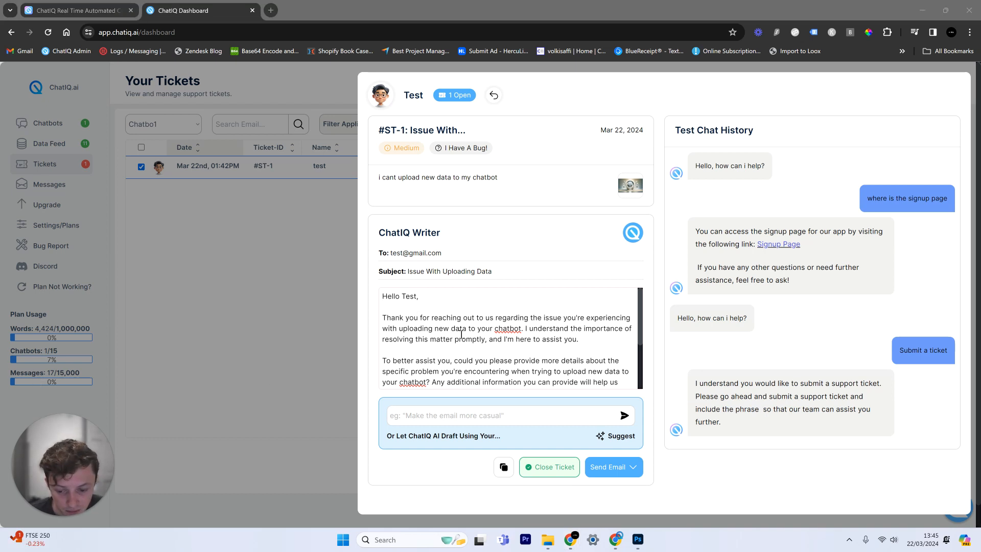
Review the cleaned draft and its adjustment prompt, then close the ticket details
drag(523, 329, 486, 329)
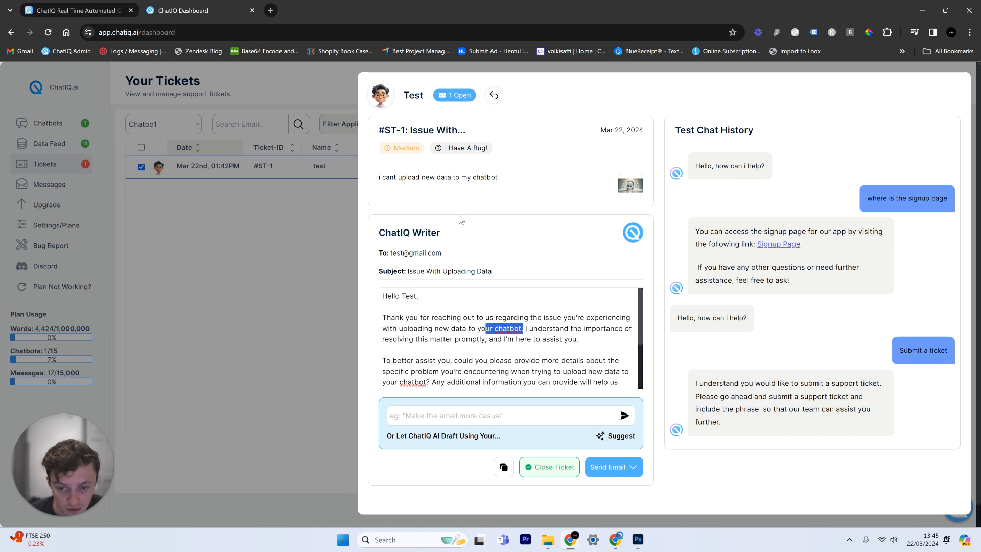
drag(435, 177, 444, 182)
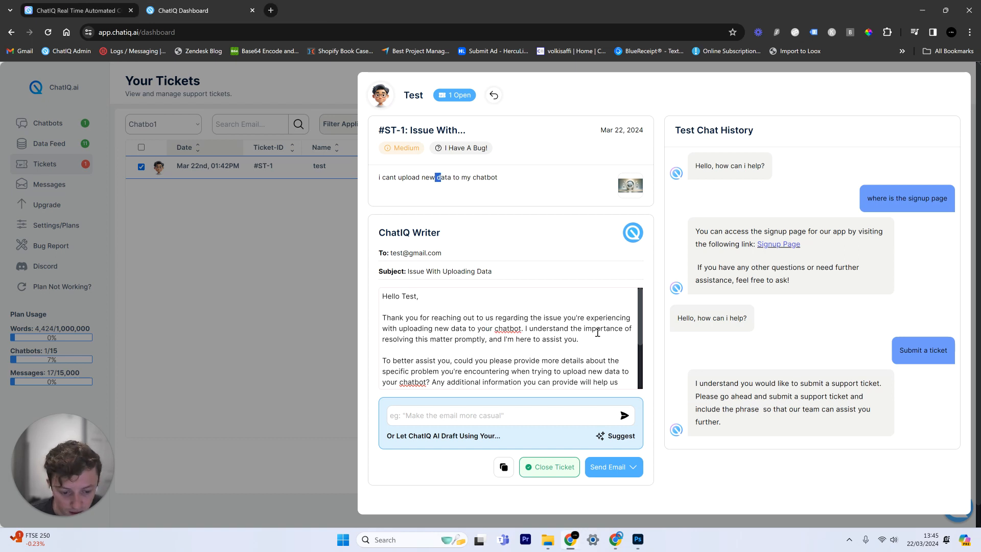
scroll(440, 350, down, 1)
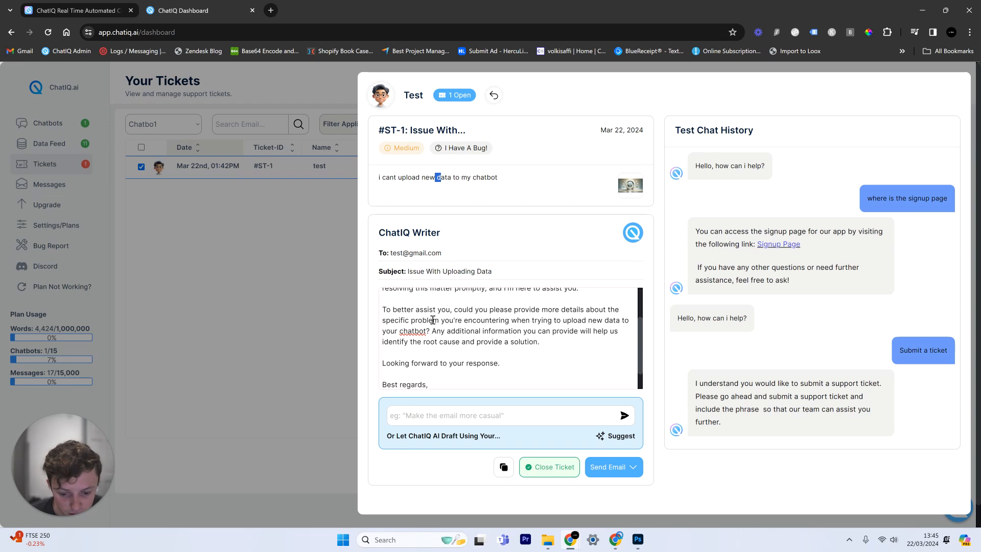
scroll(503, 319, up, 2)
scroll(521, 312, down, 2)
click(441, 361)
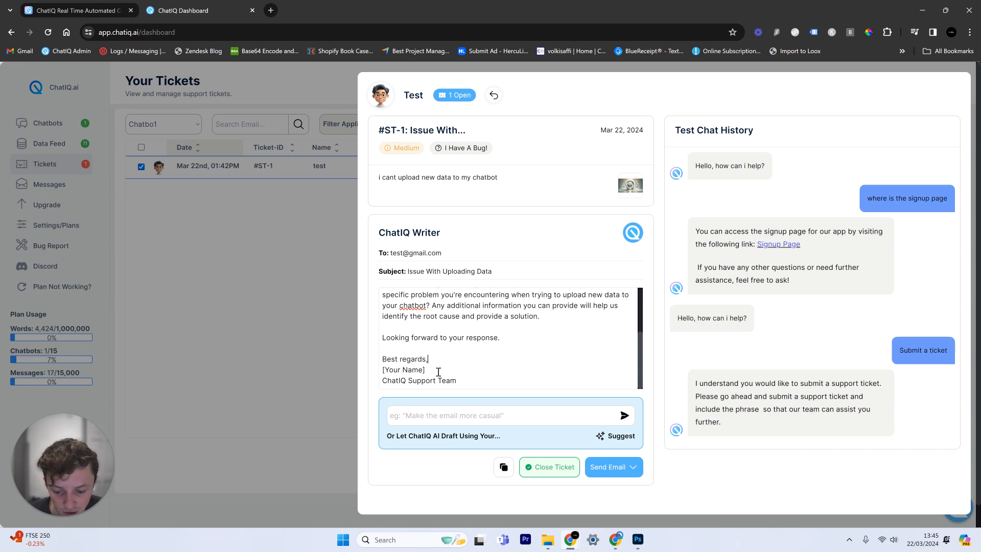
click(428, 412)
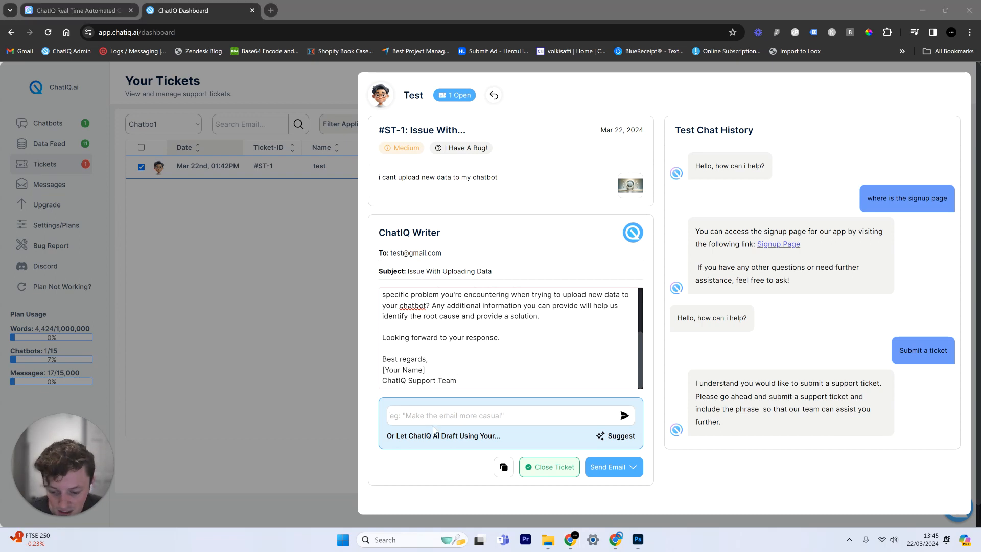
click(301, 314)
Upload a text source named 'Managing data in chatiq', fixing 'fromthe' to 'from the'
click(57, 143)
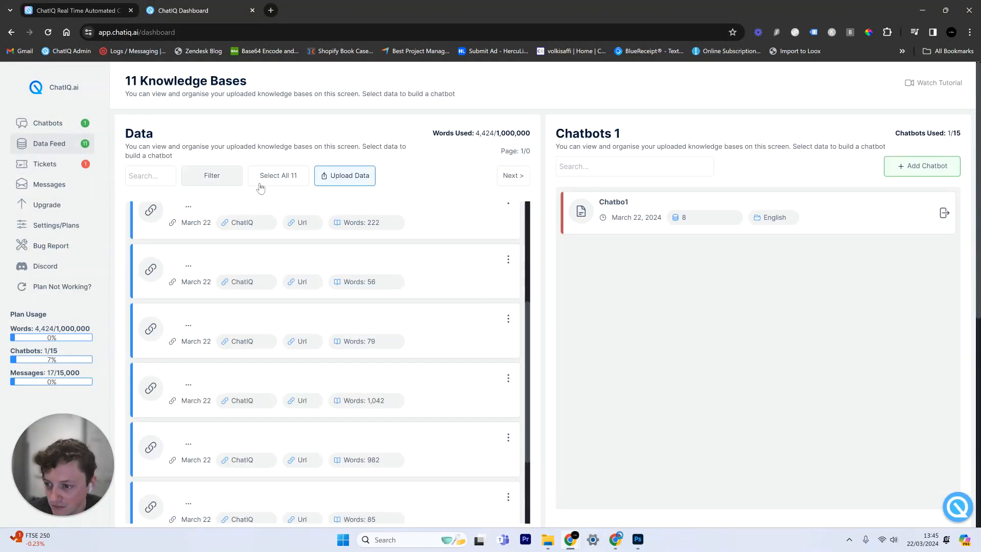
click(345, 176)
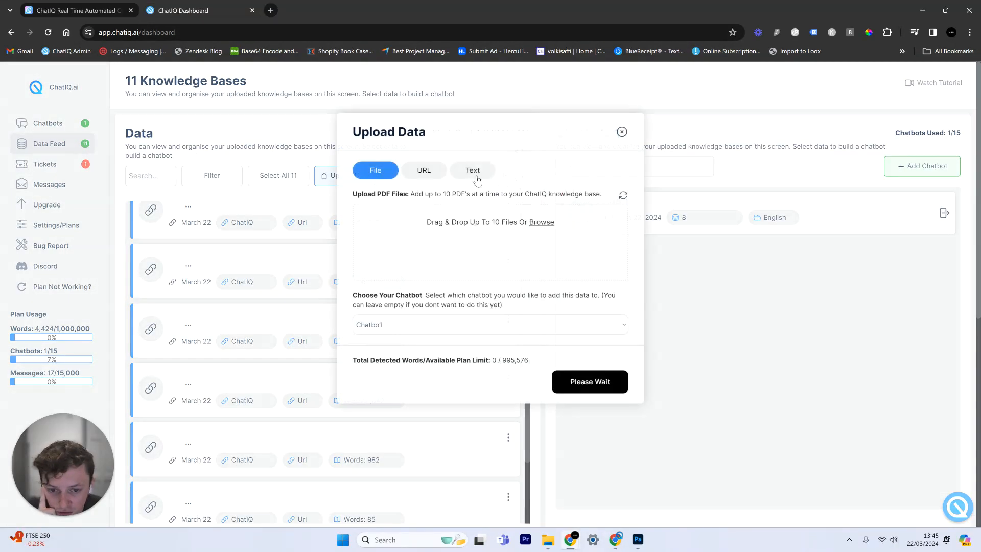
click(473, 170)
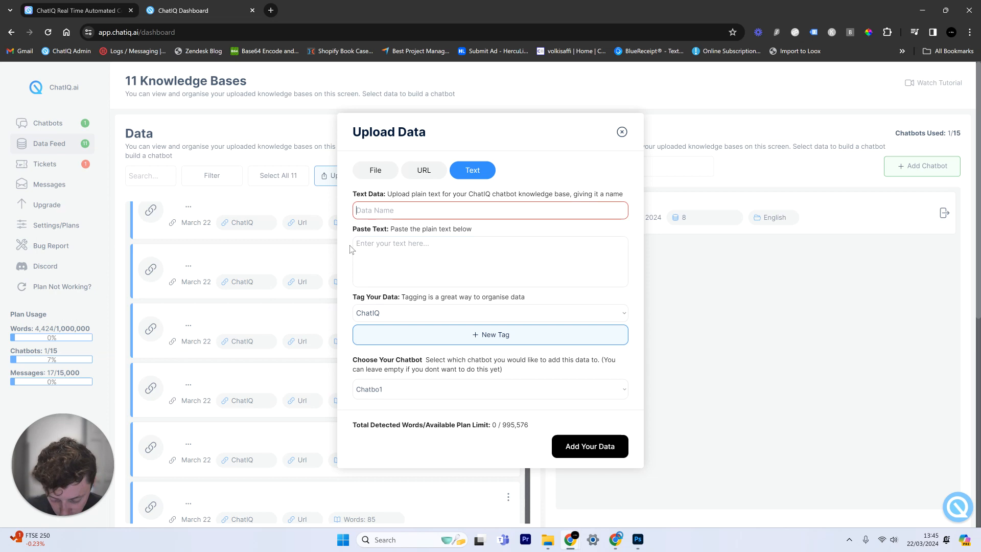
text(Managing d)
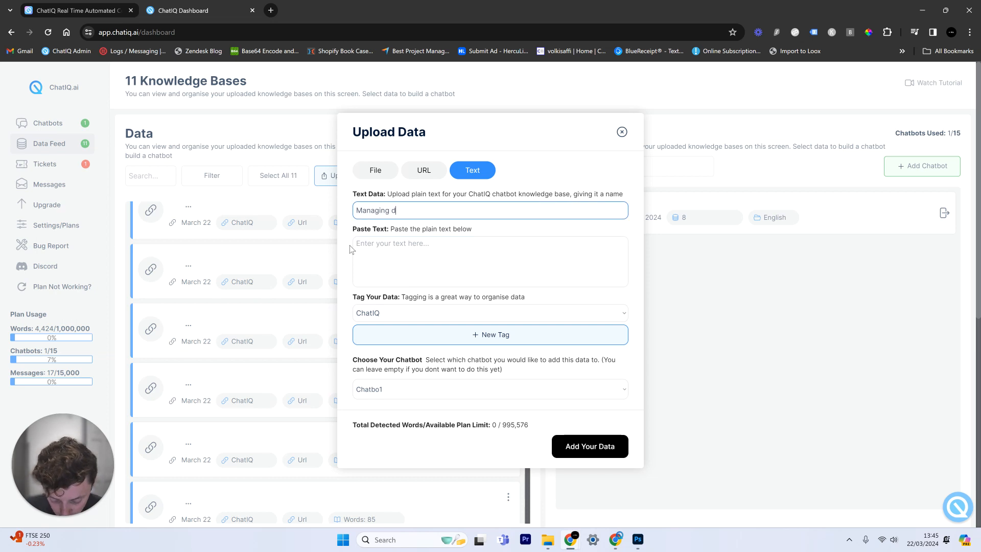
text(ata in chatiq)
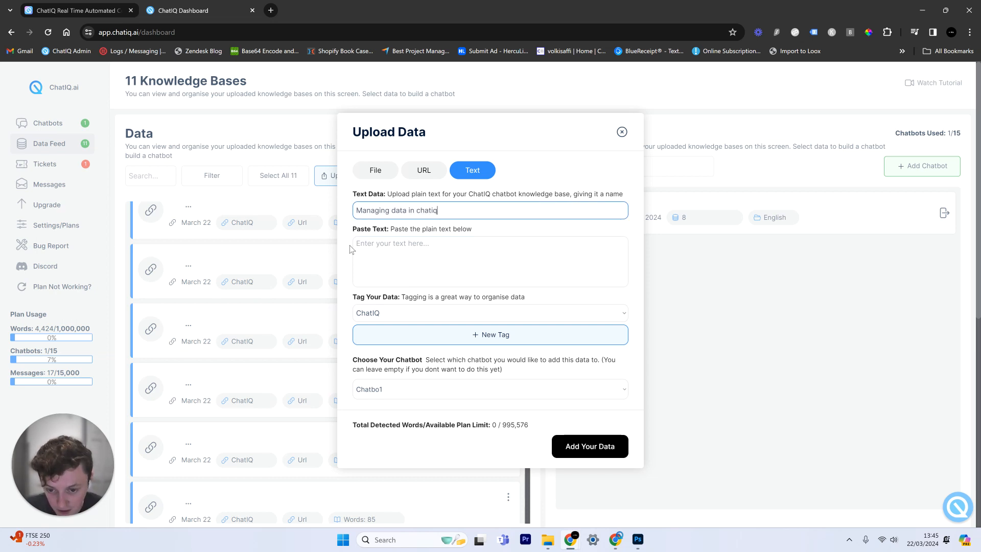
click(357, 244)
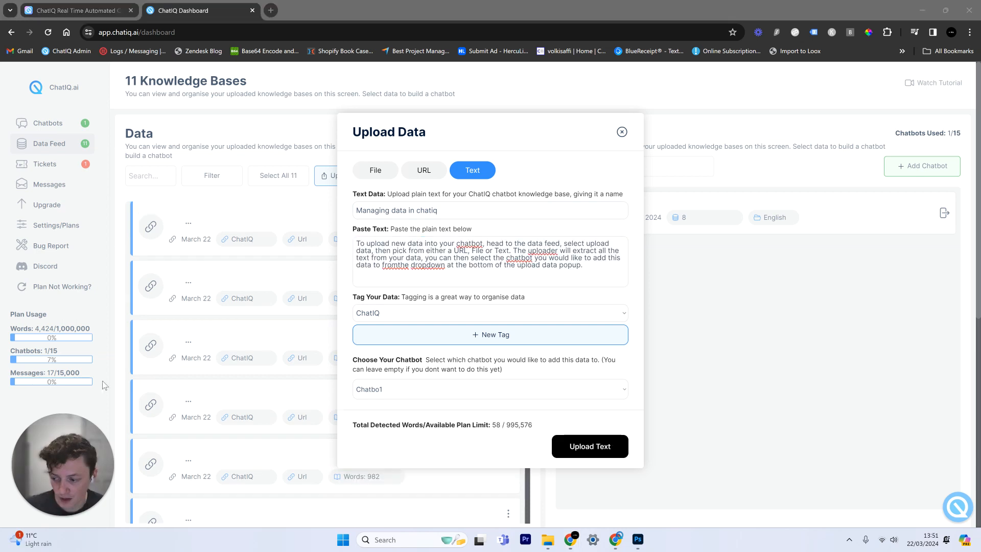
click(572, 182)
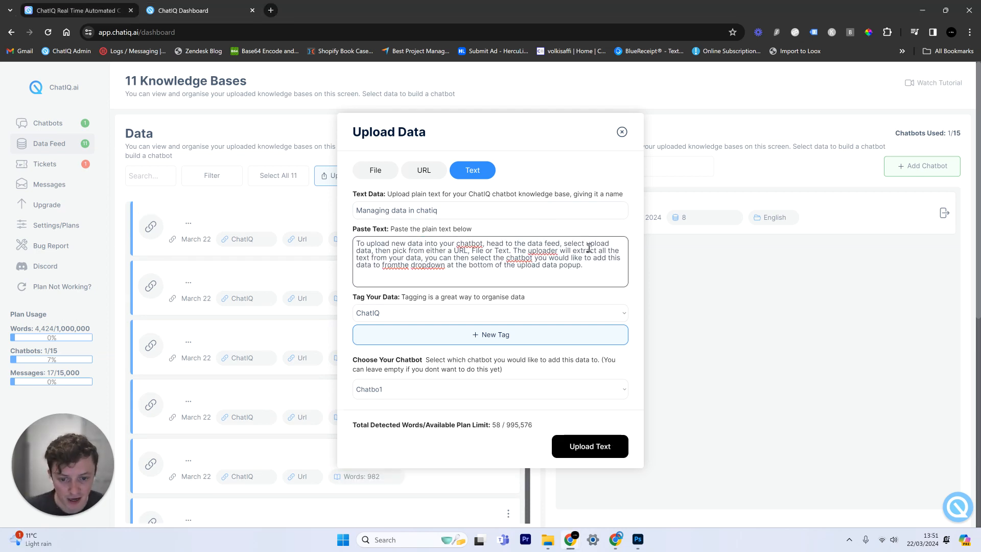
click(398, 264)
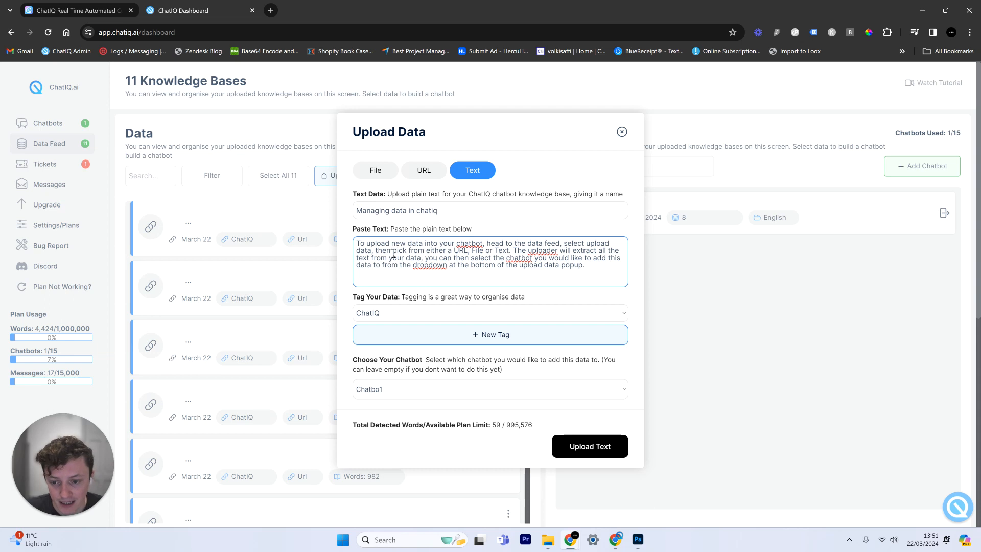
drag(357, 246, 530, 258)
click(564, 259)
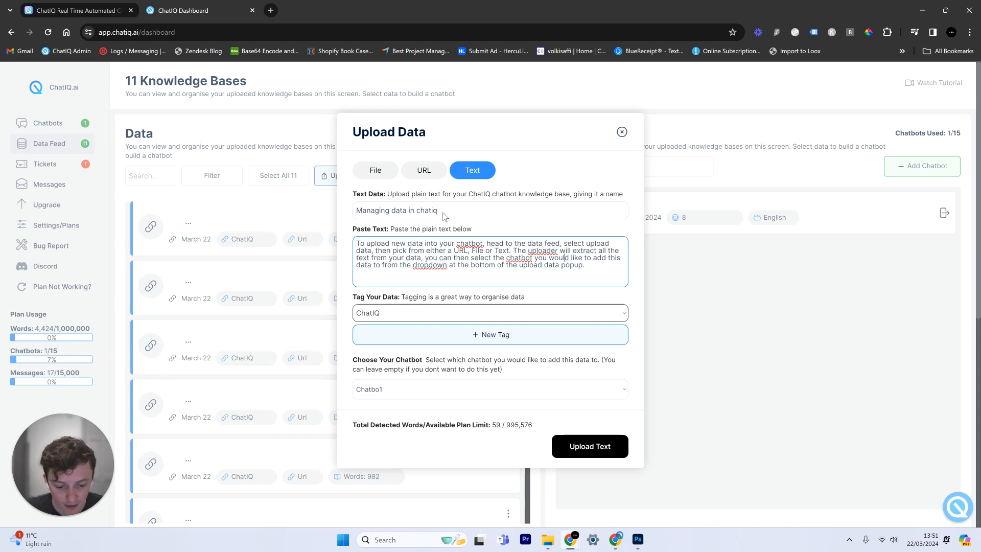
click(608, 456)
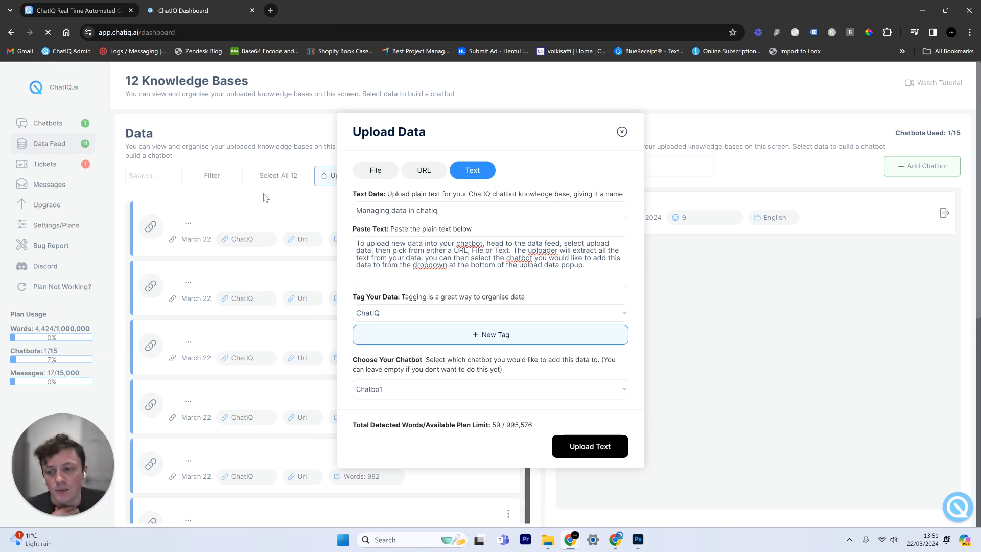
Filter the knowledge-base list to Text only, dismiss the setup popup, and open Tickets
click(78, 148)
click(219, 169)
click(270, 255)
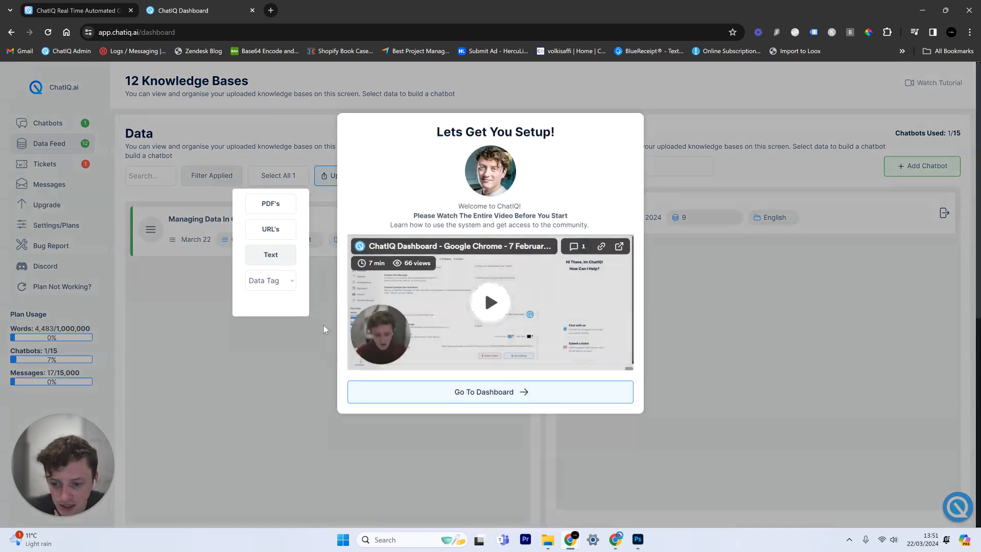
click(297, 420)
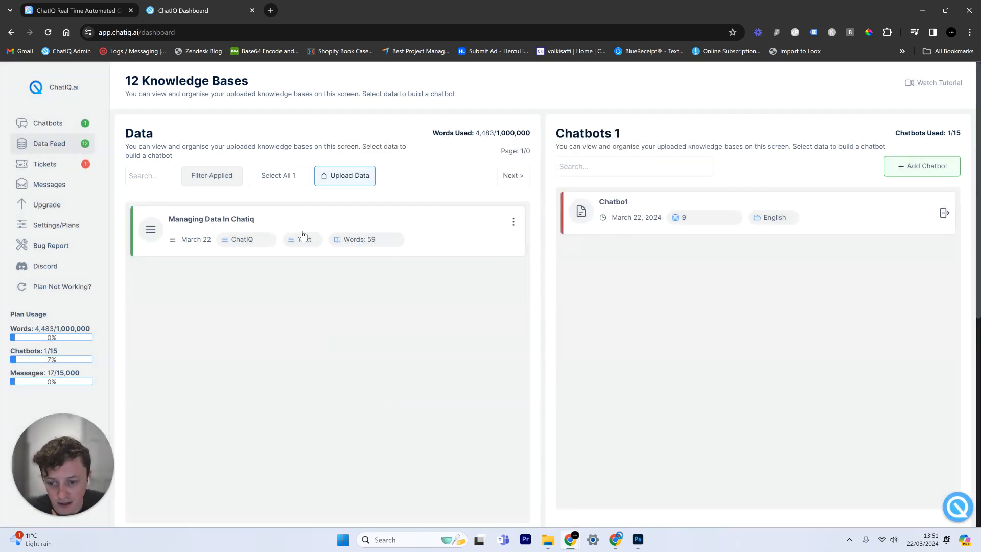
click(72, 172)
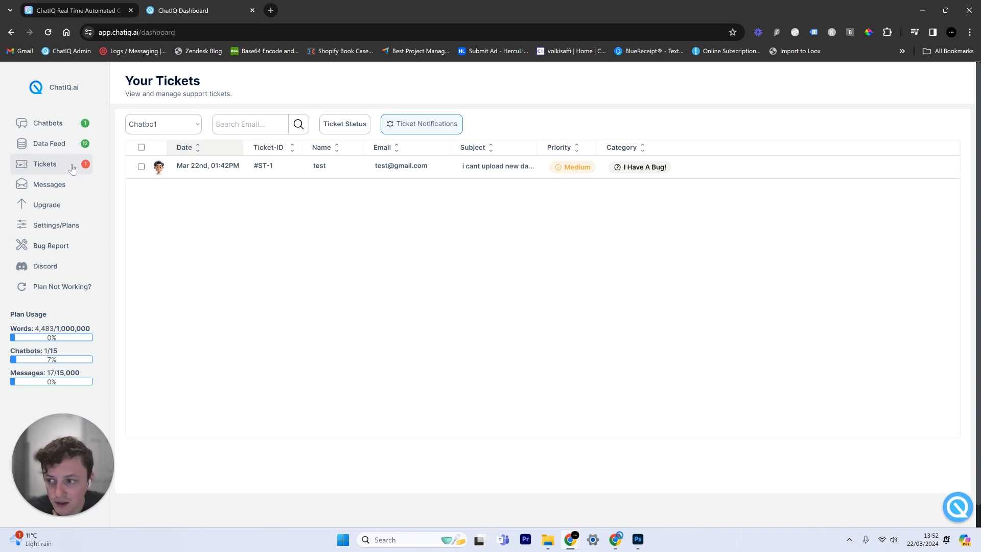
Open ticket #ST-1 and generate a ChatIQ Writer reply explaining how to upload data
click(308, 177)
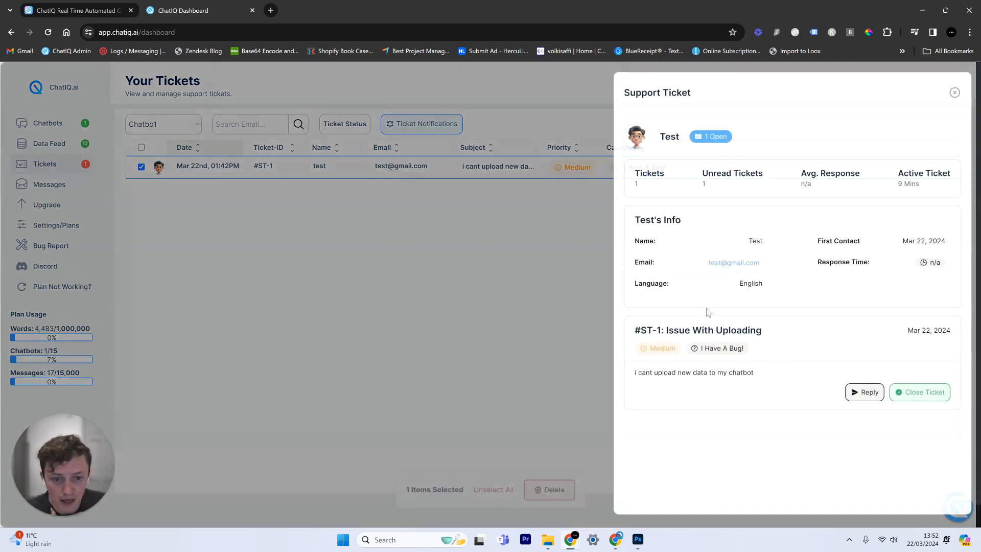
click(860, 393)
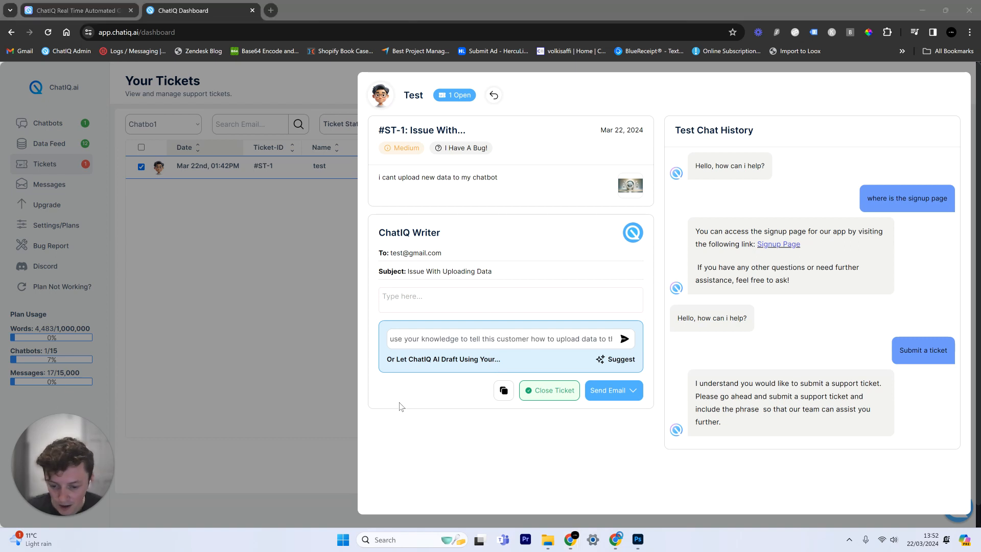
drag(412, 338, 630, 347)
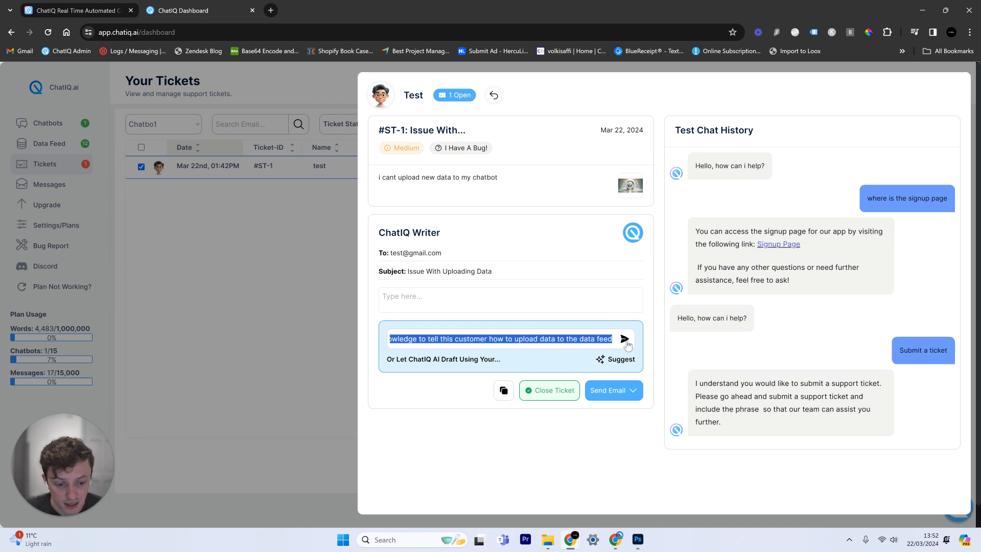
click(629, 343)
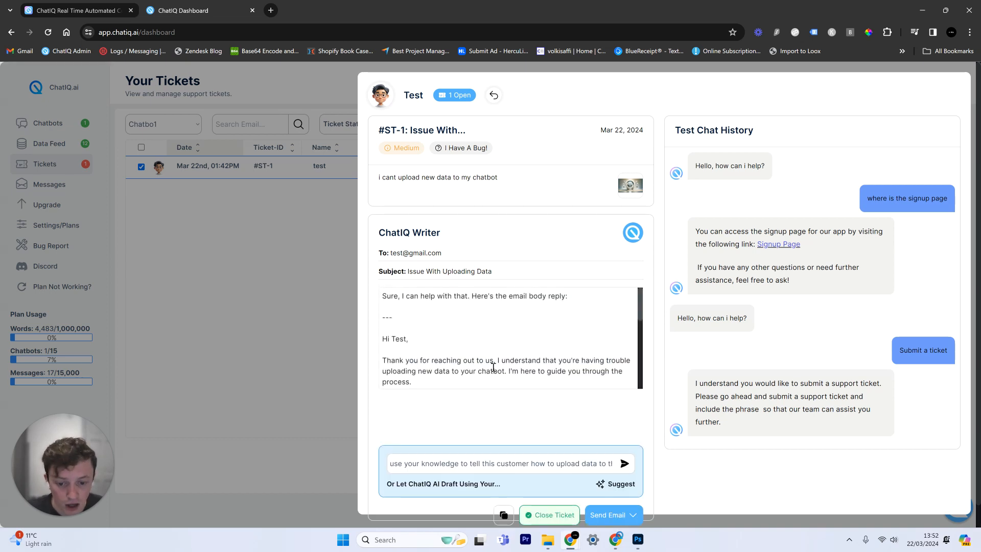
Delete the preamble lines above the greeting and read through the drafted upload steps
drag(431, 328, 365, 298)
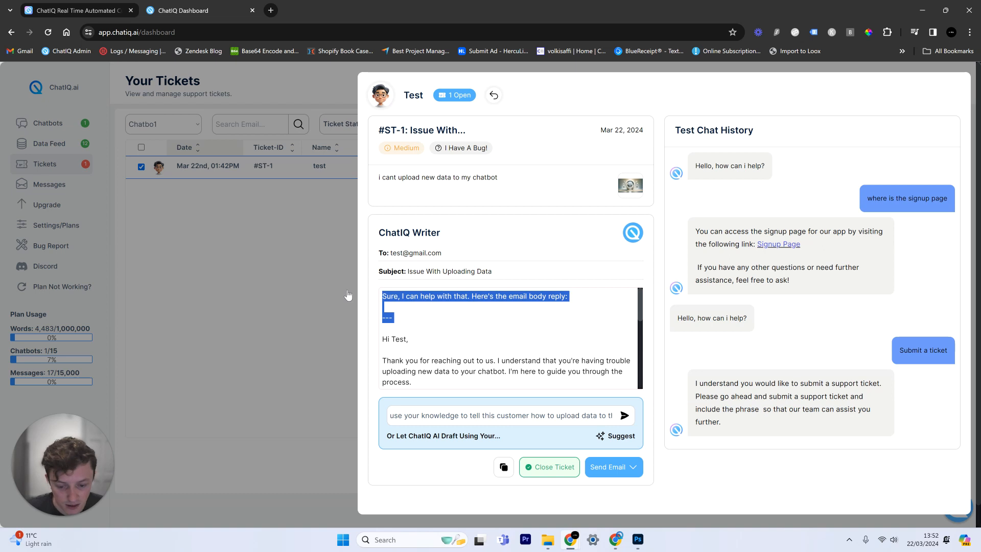
key(BackSpace)
key(Delete)
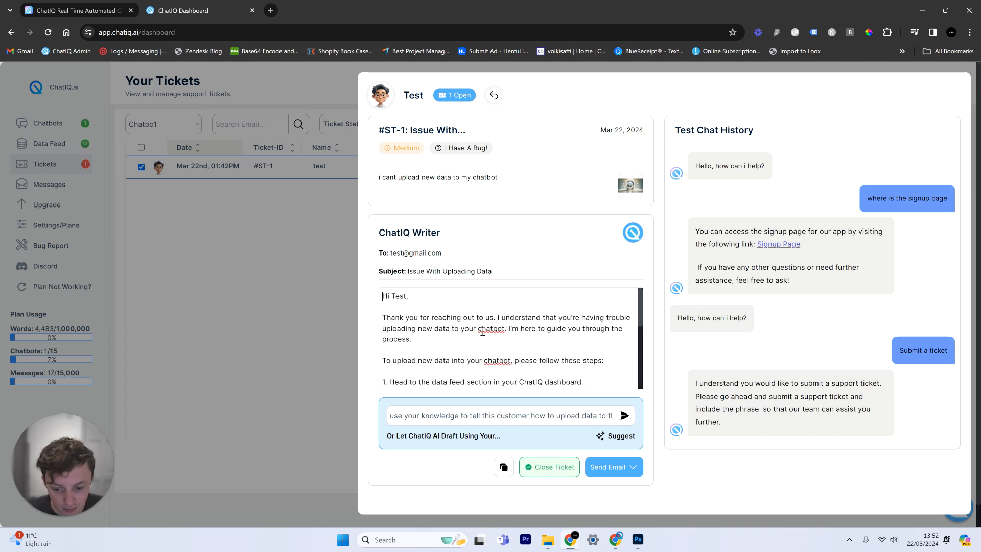
scroll(454, 368, down, 2)
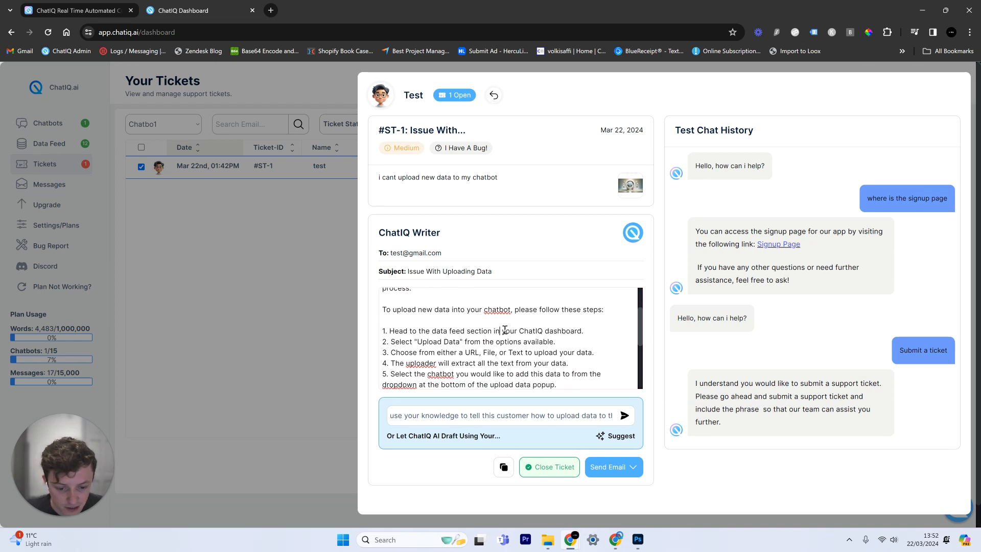
drag(505, 331, 576, 347)
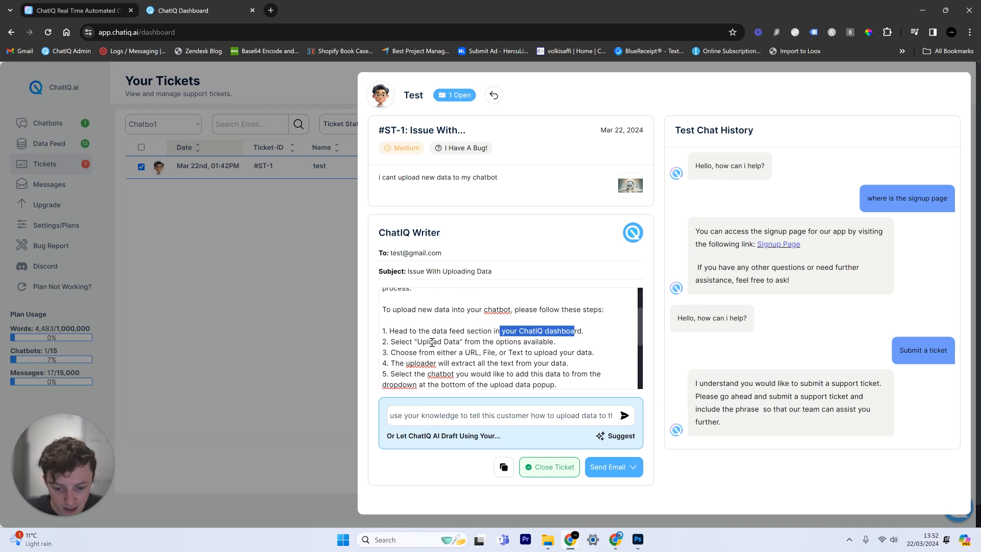
drag(438, 341, 474, 341)
click(392, 353)
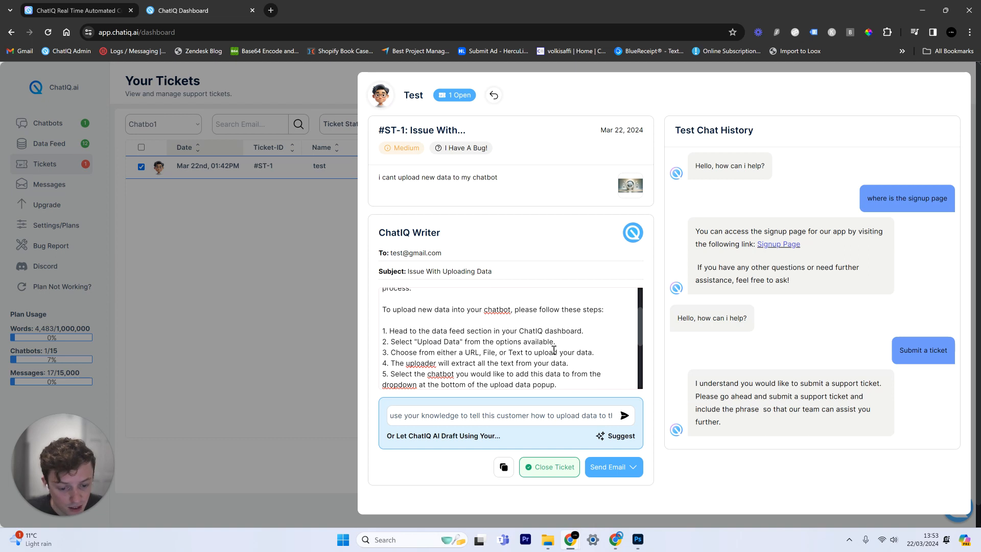
scroll(458, 353, down, 1)
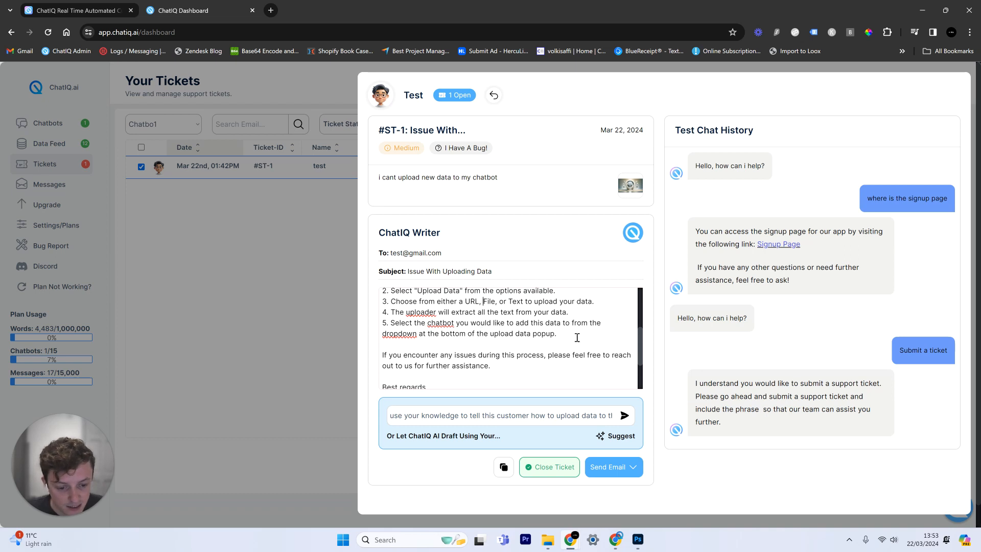
scroll(438, 335, down, 1)
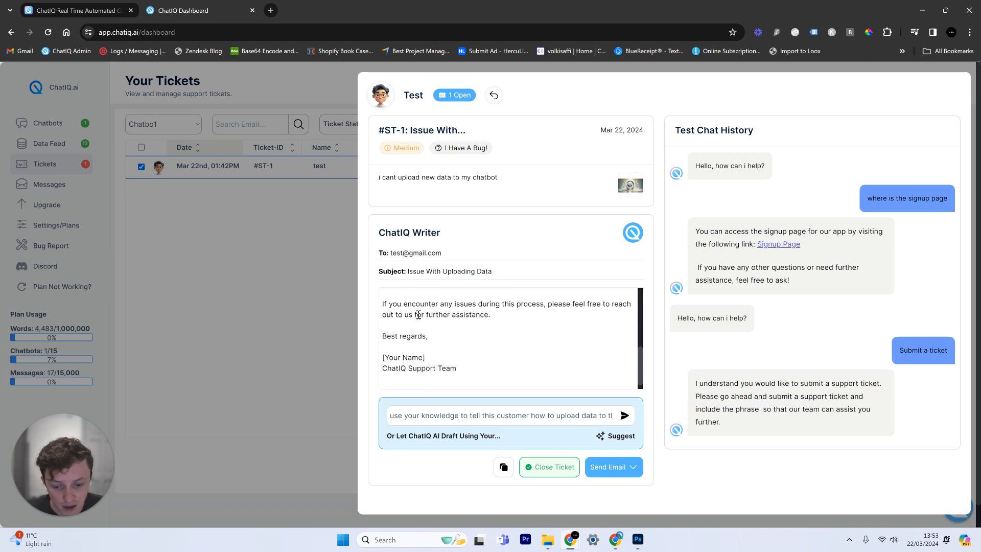
Replace the [Your Name] placeholder with the sender's name and tidy the signature lines
drag(426, 358, 320, 352)
text(Seb)
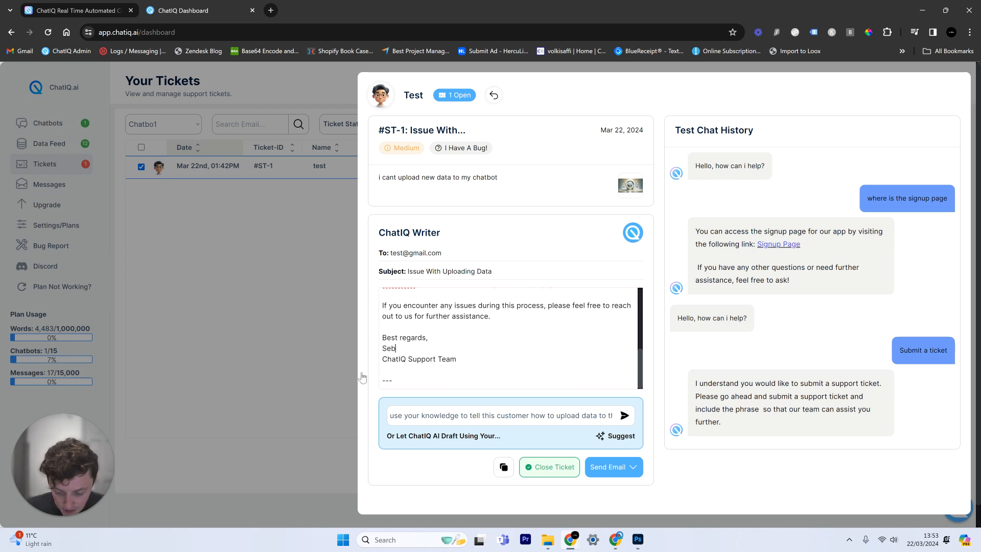
key(BackSpace)
key(Return)
key(BackSpace)
key(BackSpace)
key(BackSpace)
key(BackSpace)
scroll(458, 335, up, 5)
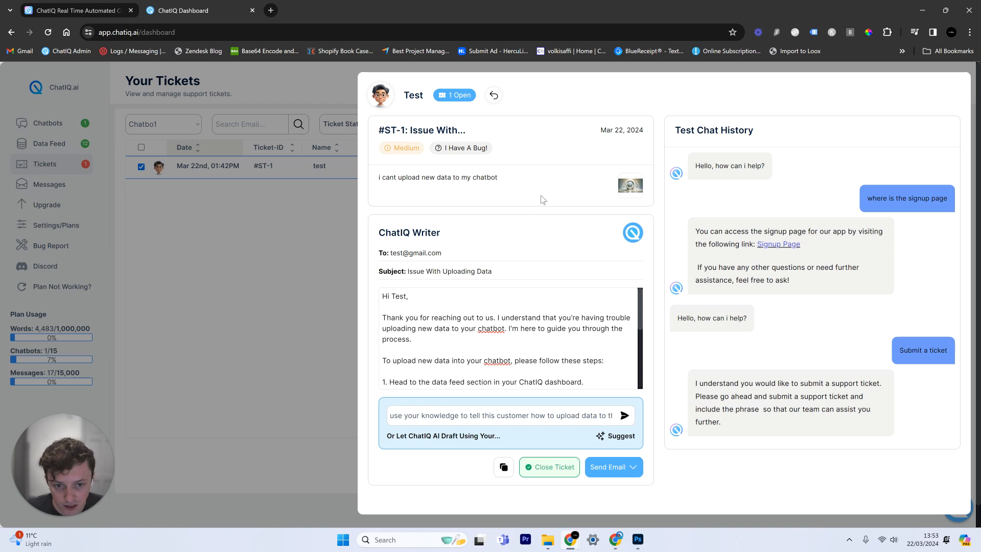
click(609, 466)
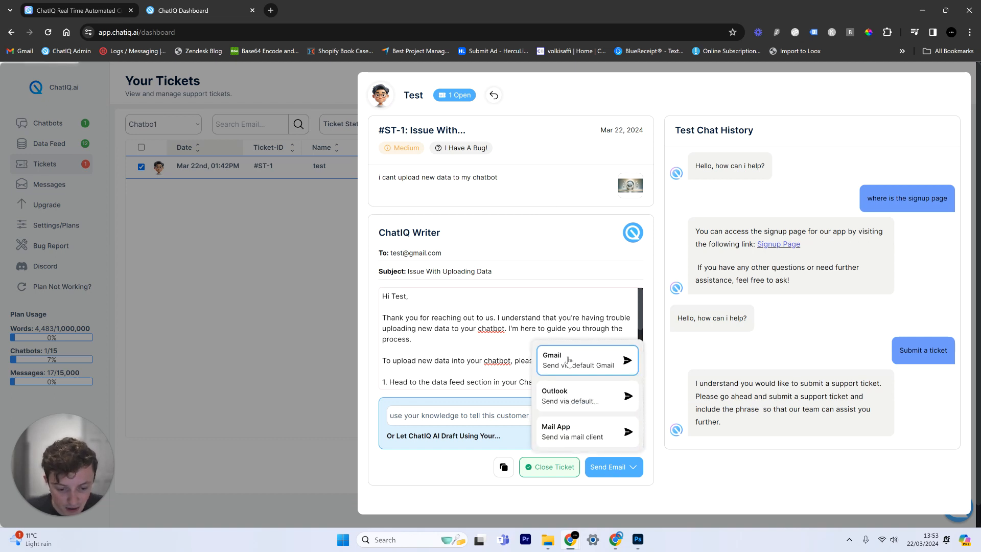
Send the drafted reply to Gmail as a pre-filled compose message to the customer
click(576, 375)
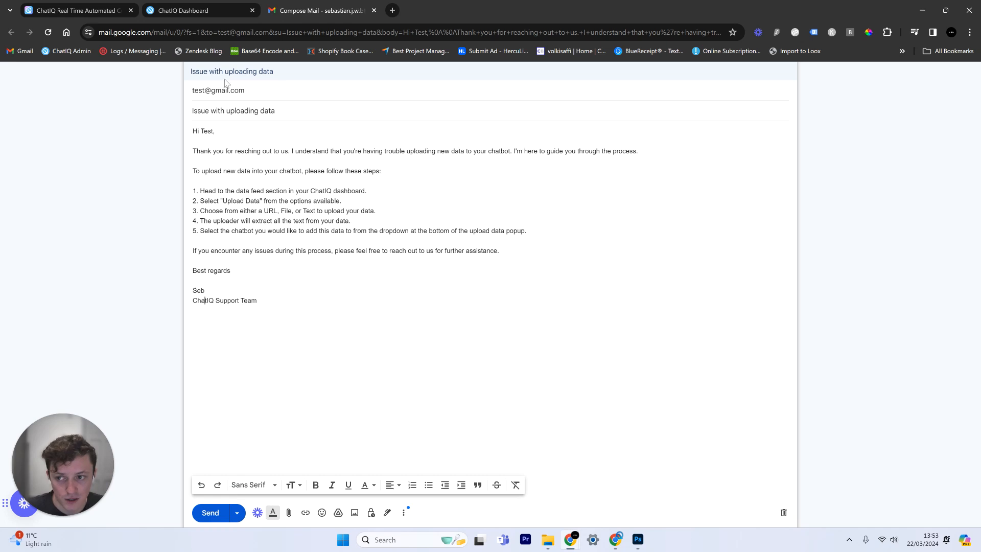
Check the Gmail draft's recipient and body, then close ticket #ST-1 in the ChatIQ dashboard
click(253, 93)
click(262, 182)
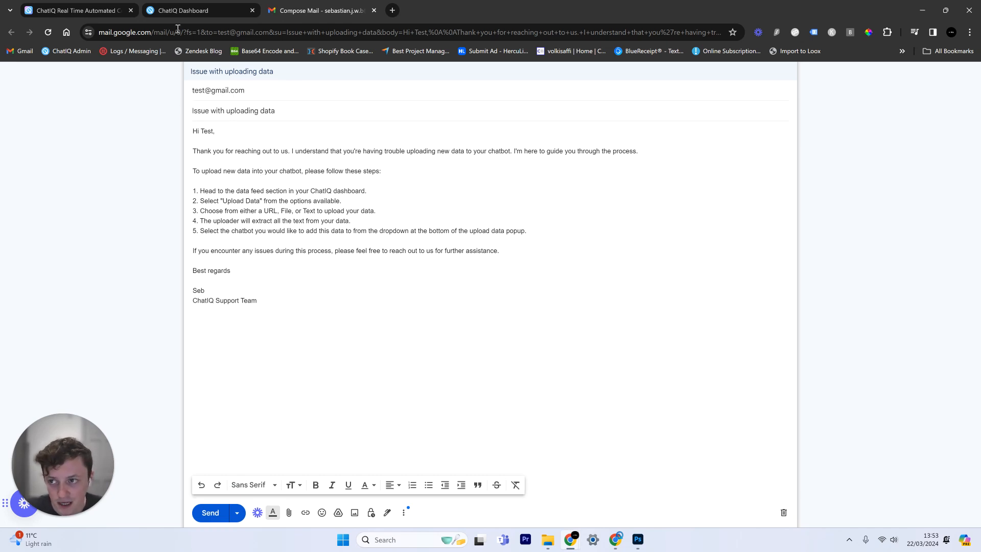
click(203, 10)
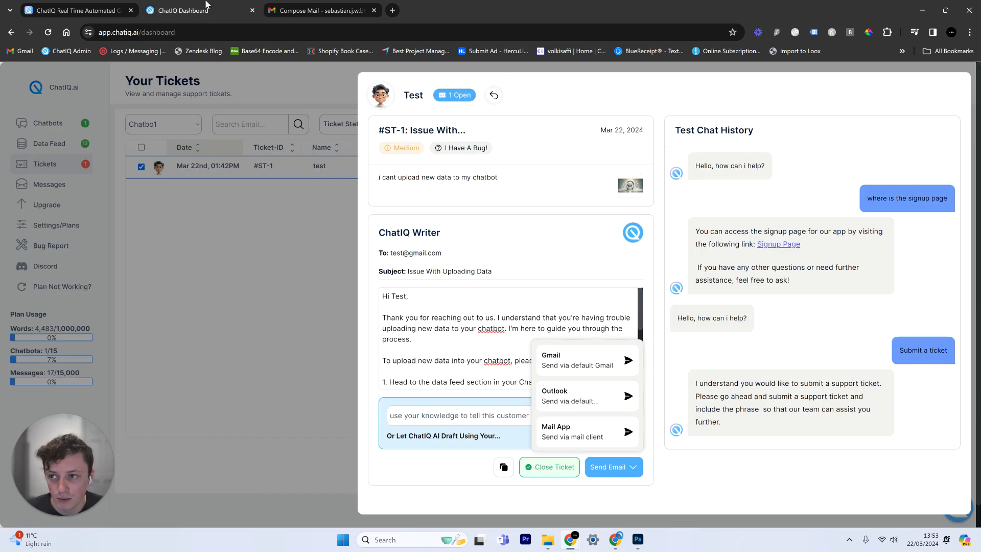
click(546, 468)
Filter tickets by Open then Closed status to find ticket #ST-1, then go to Data Feed
click(506, 486)
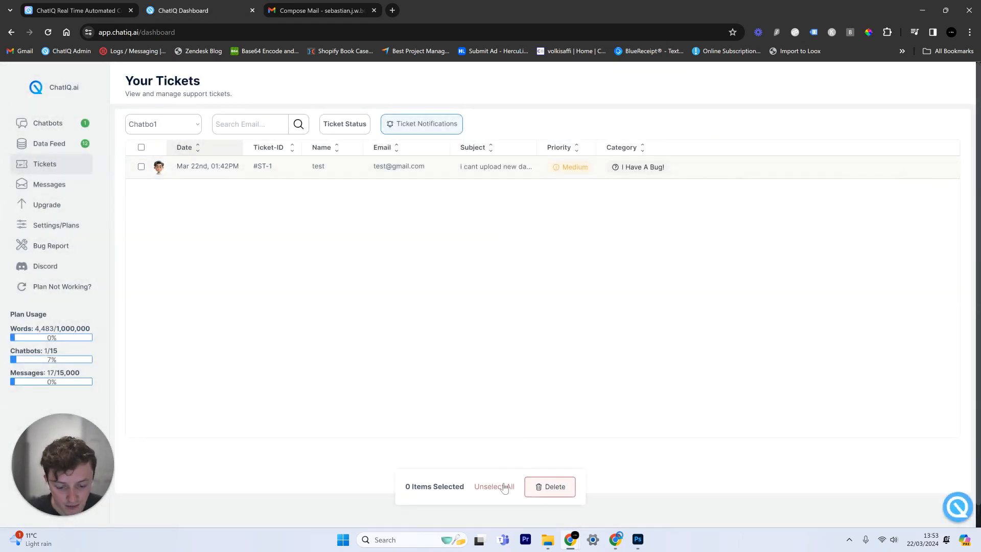
click(360, 127)
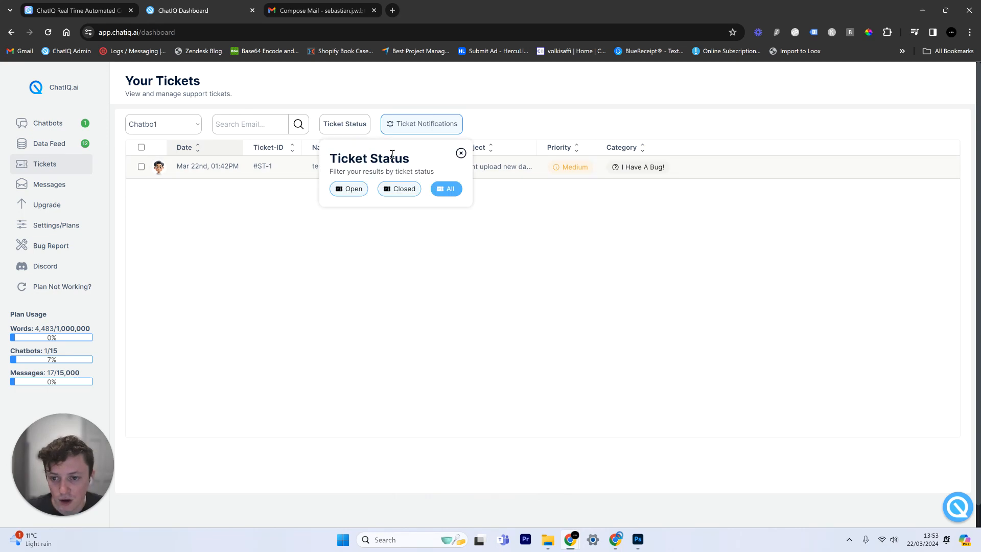
click(354, 189)
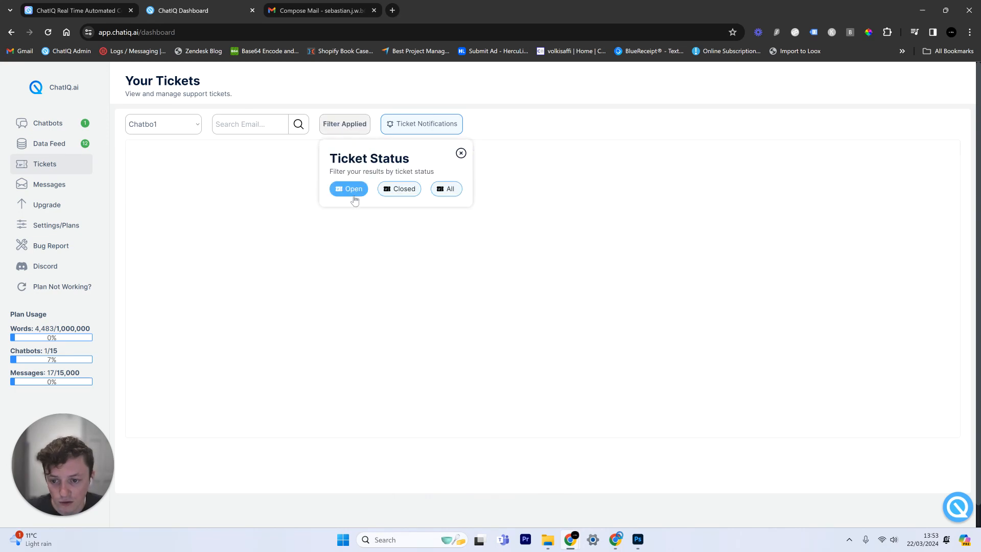
click(398, 190)
click(272, 247)
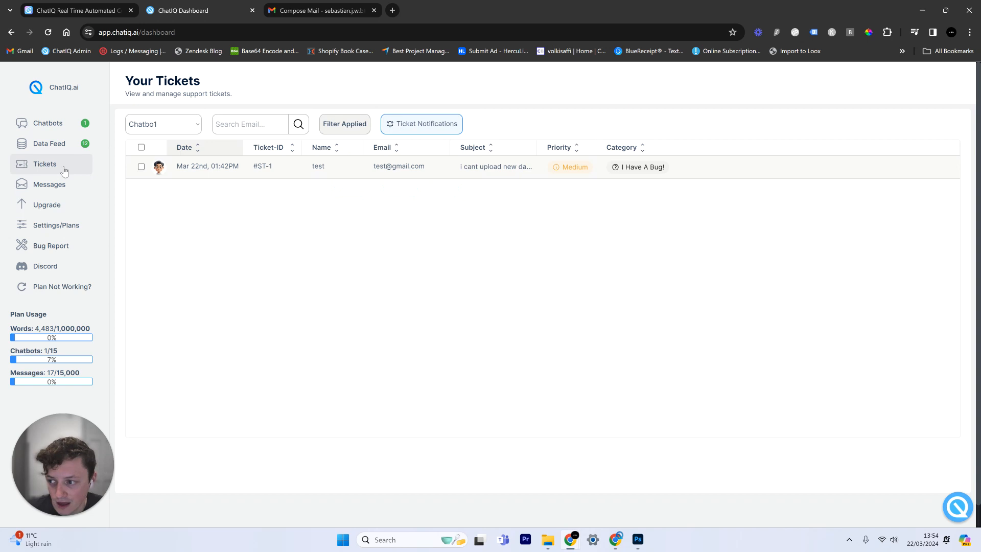
click(360, 178)
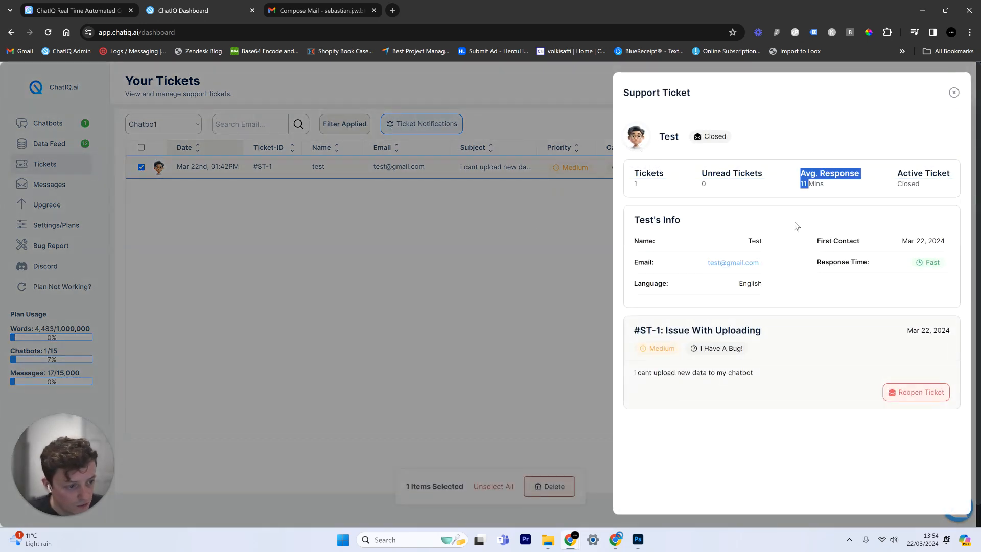
click(542, 325)
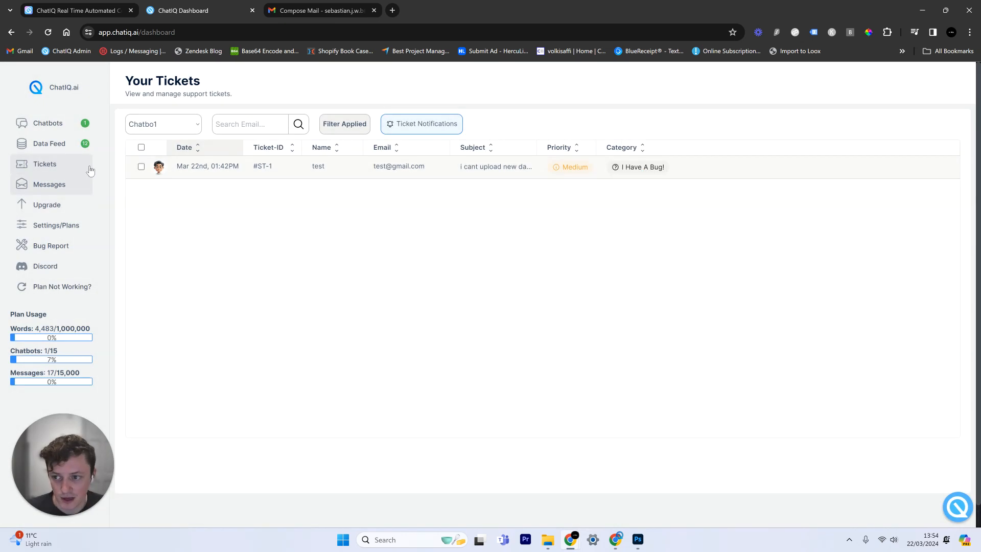
click(416, 132)
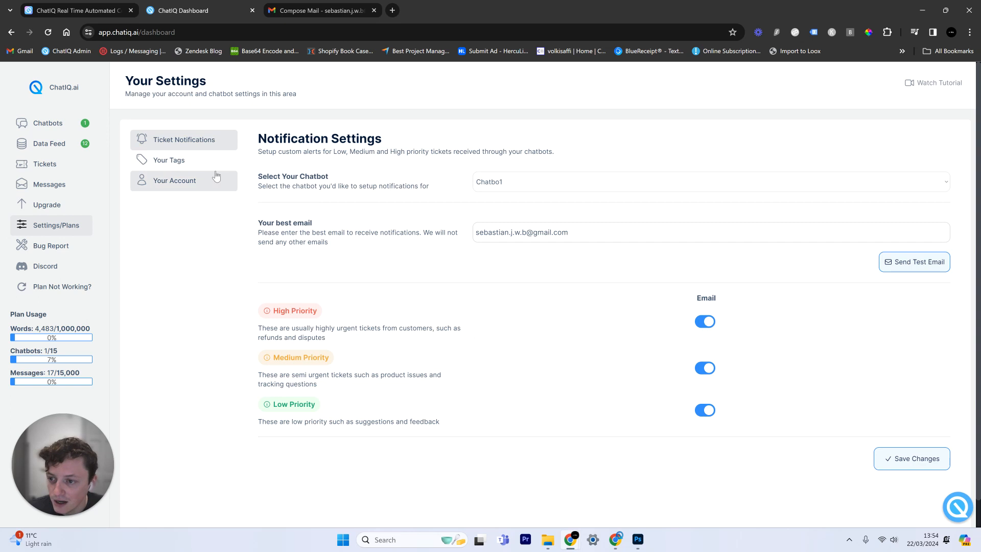
click(57, 150)
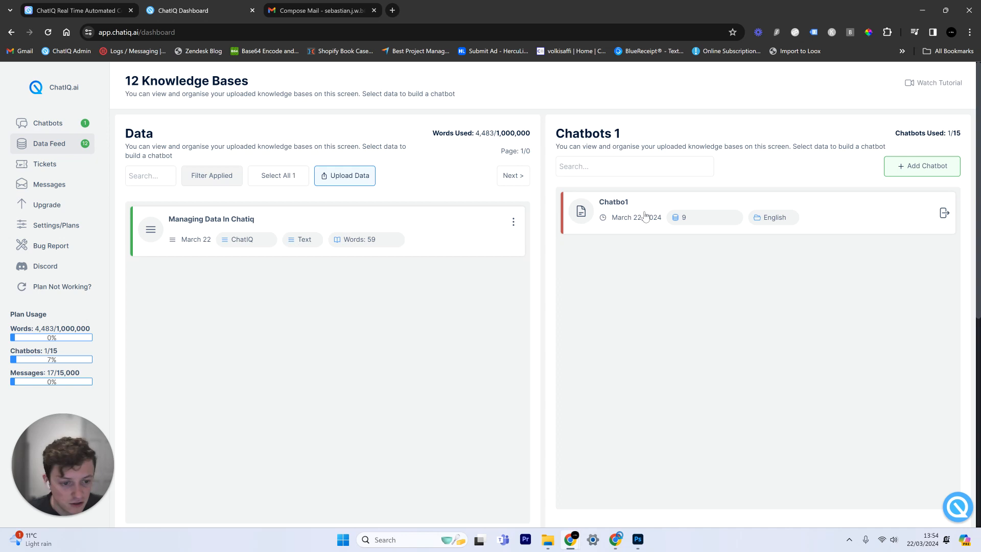
Remove the SaaS development agreement and bill PDFs from Chatbo1's reference data, leaving 7 sources
click(80, 129)
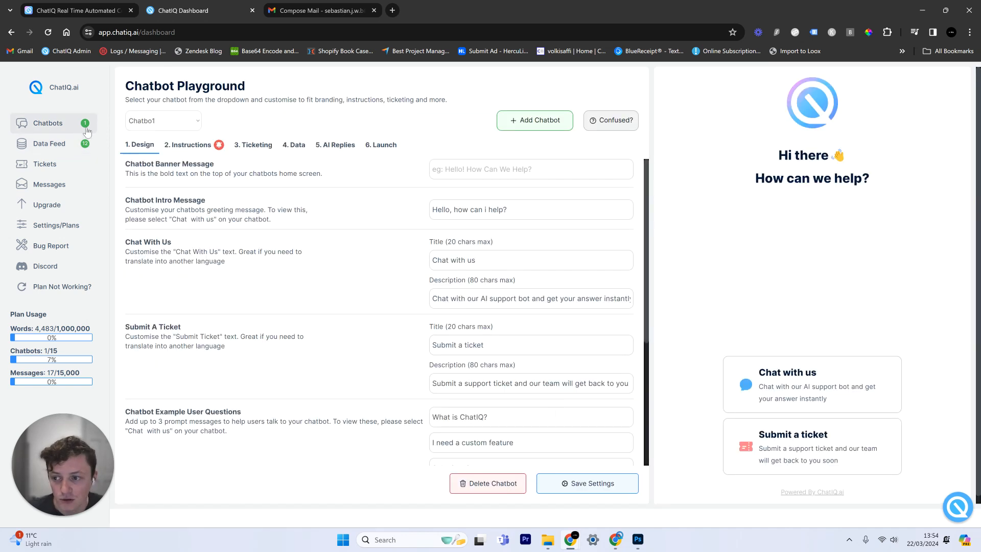
click(294, 146)
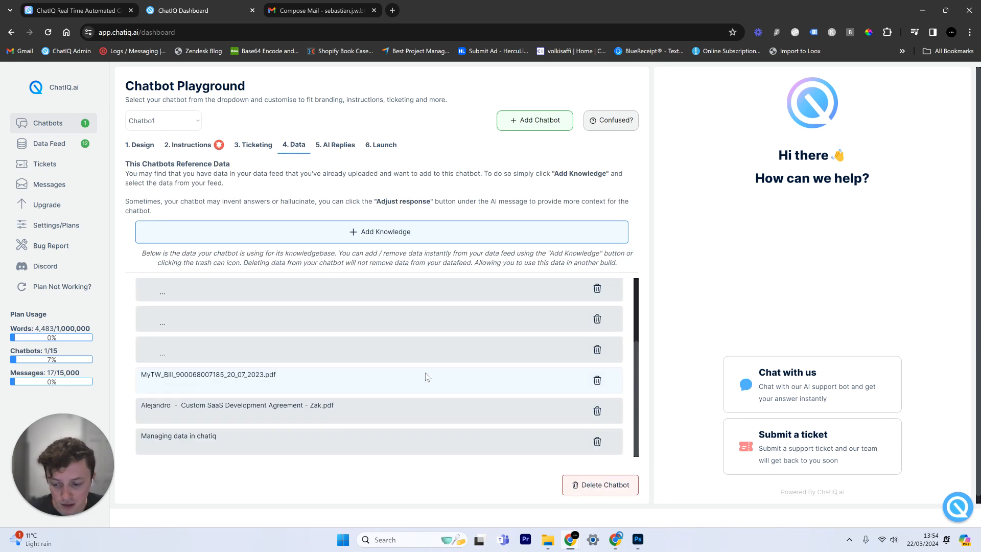
click(597, 412)
click(693, 468)
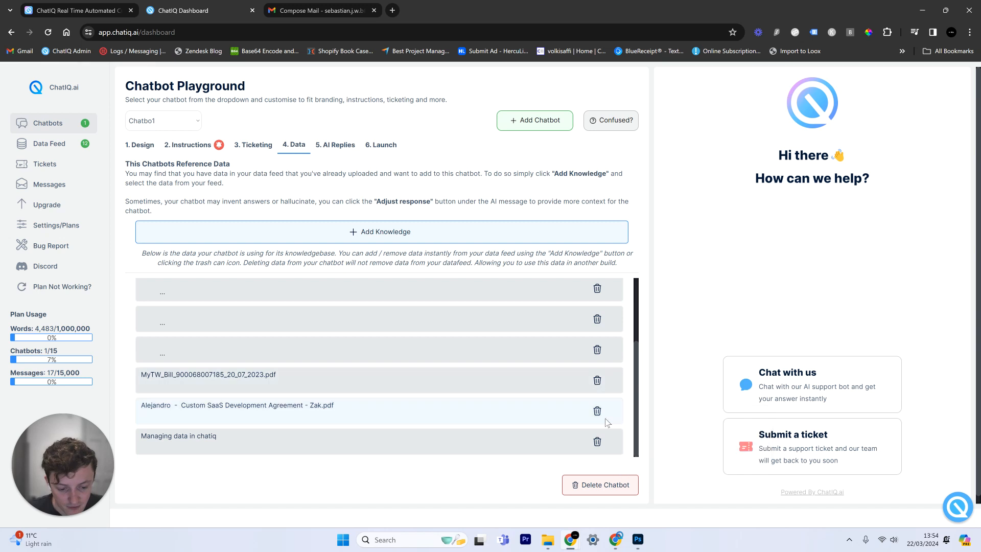
click(597, 382)
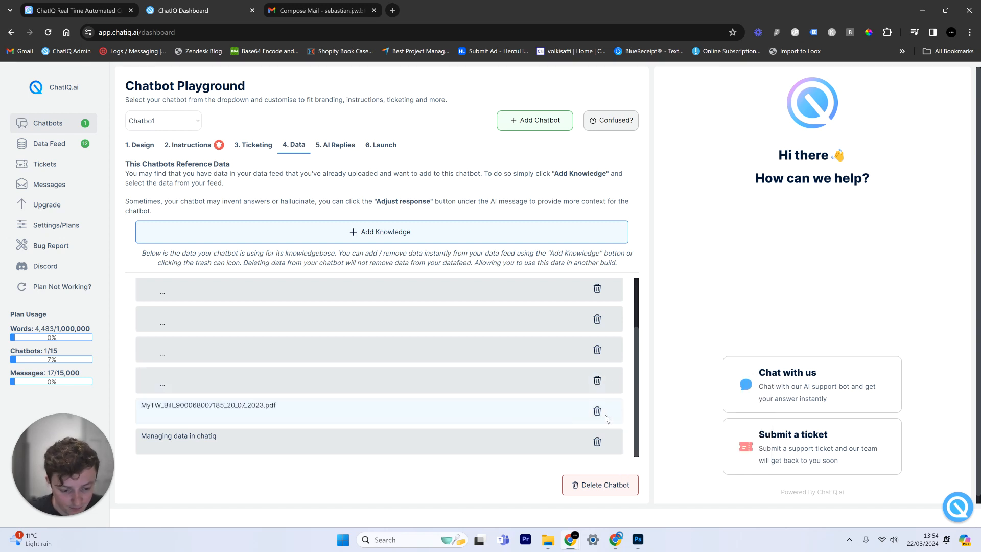
click(596, 412)
click(693, 466)
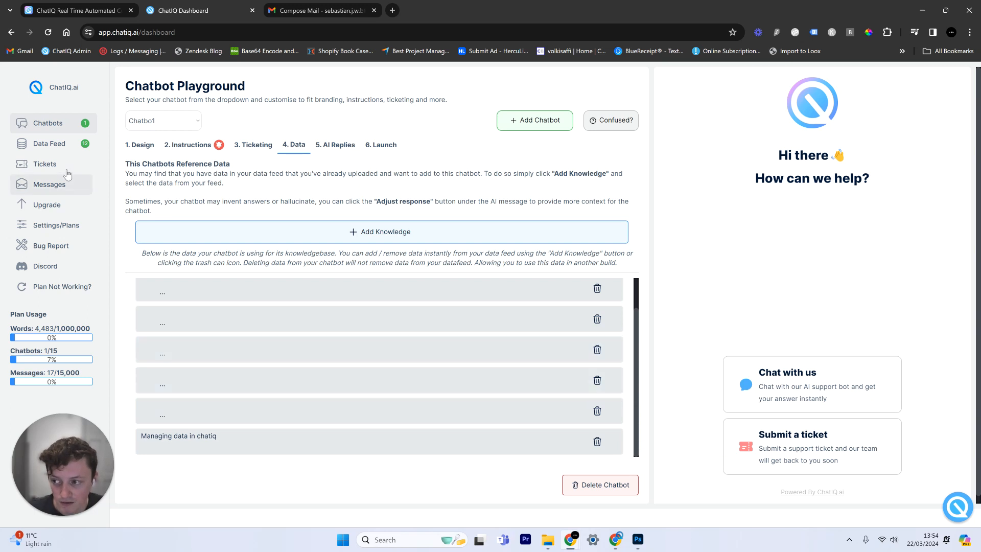
click(68, 144)
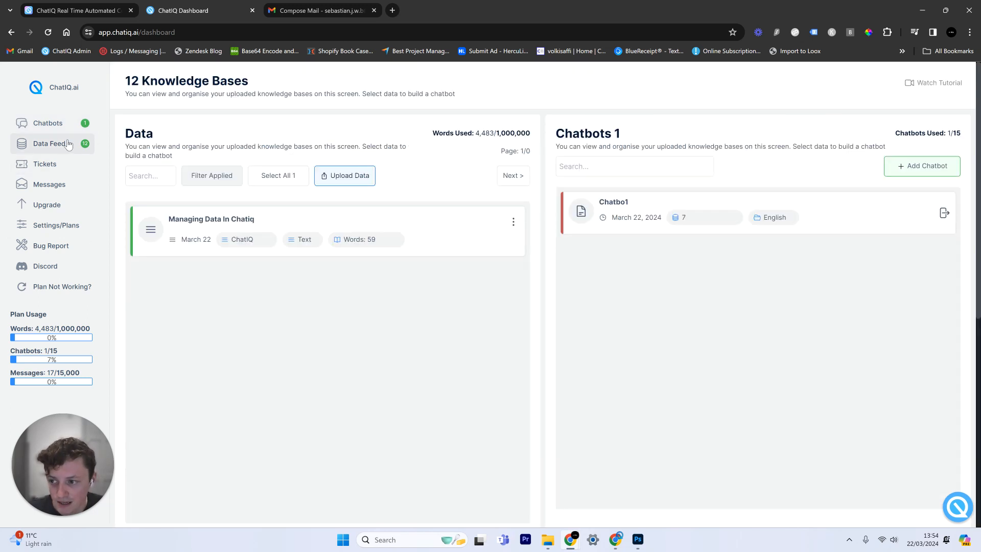
Filter the knowledge list to URL sources and select the bill and SaaS agreement PDFs
click(199, 182)
click(272, 229)
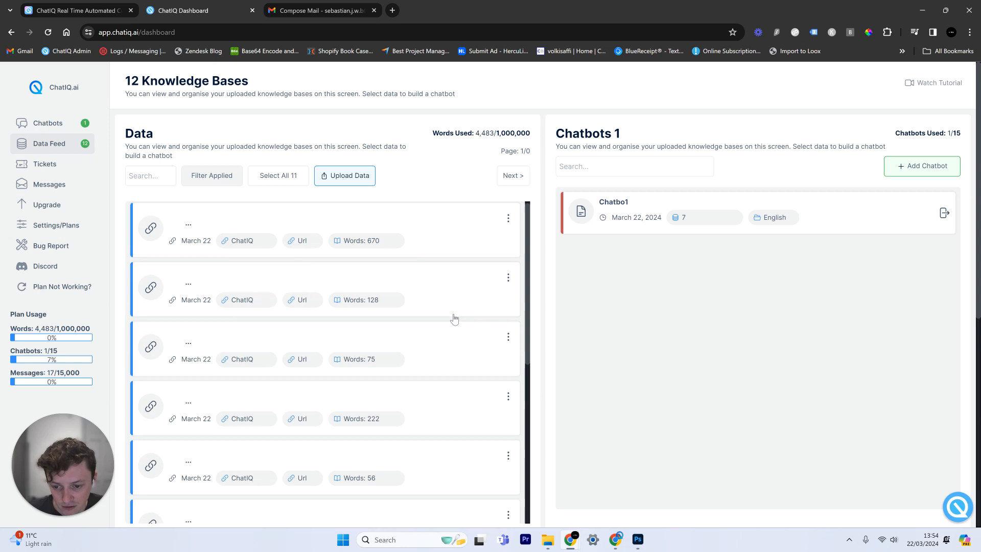
scroll(454, 320, down, 5)
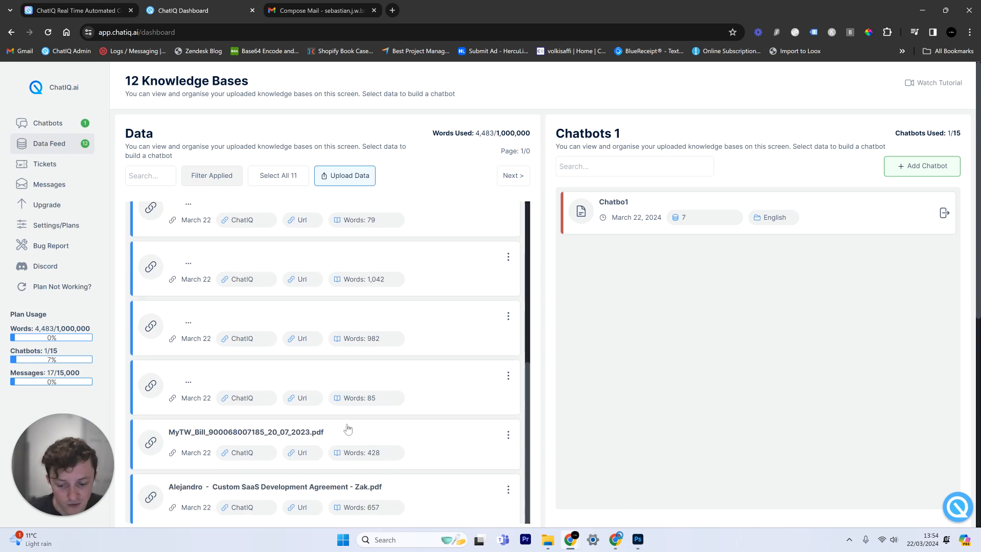
scroll(260, 450, down, 3)
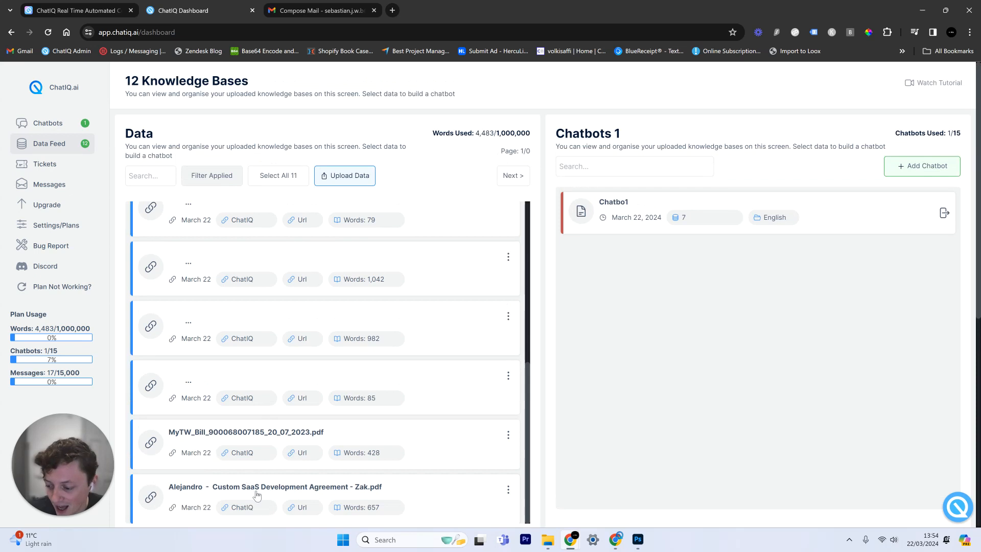
click(292, 448)
scroll(281, 448, down, 1)
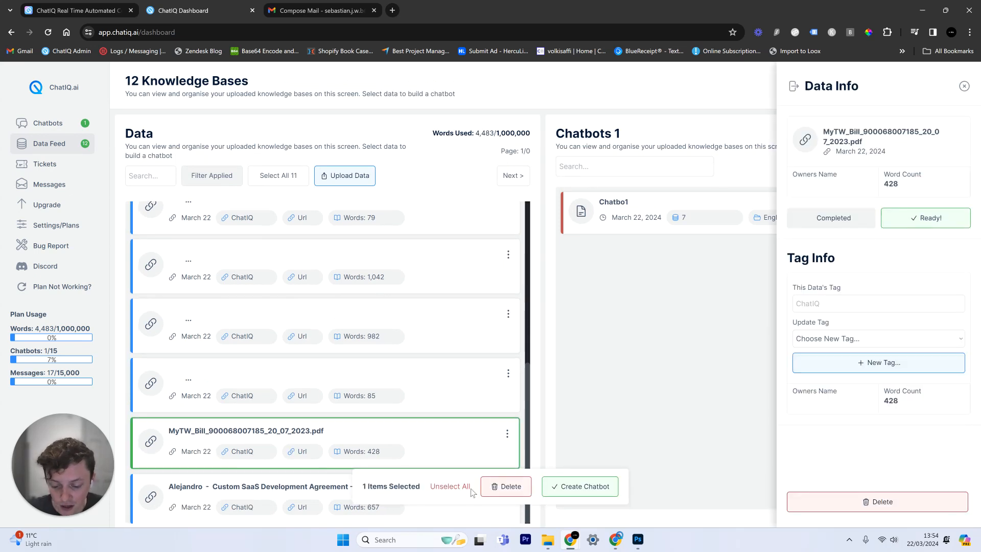
click(471, 492)
click(412, 503)
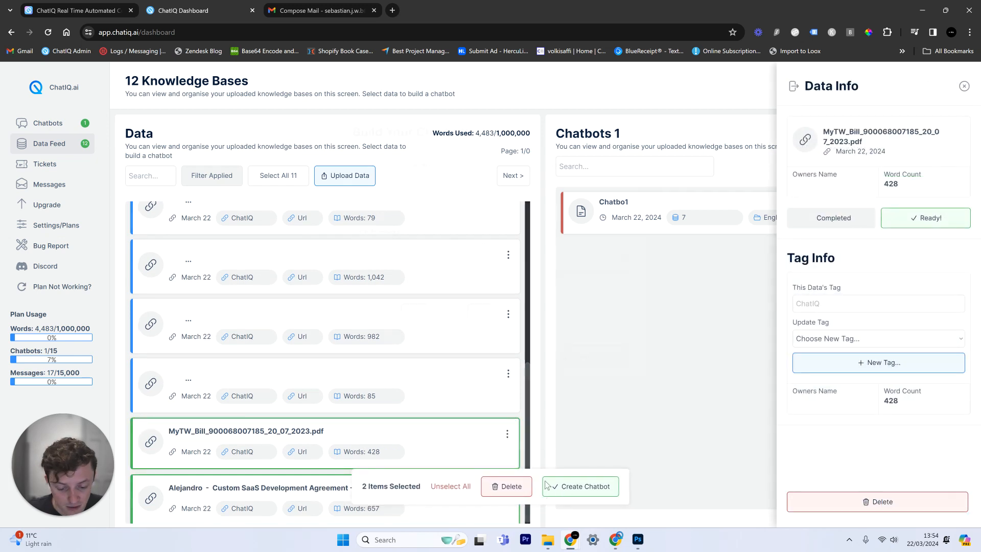
Start a chatbot named 'Te' from those PDFs, then cancel it and unselect both sources
click(565, 491)
text(Test)
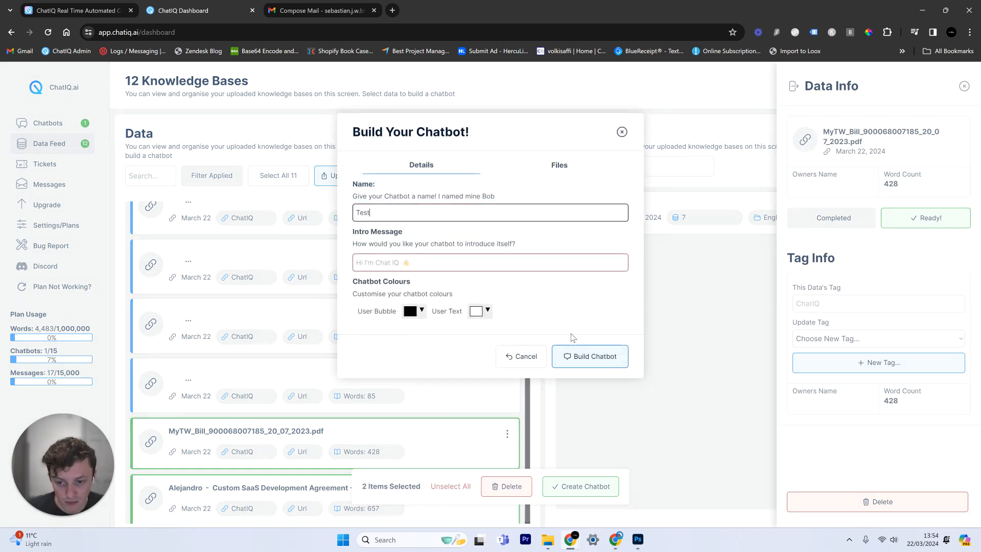
click(614, 136)
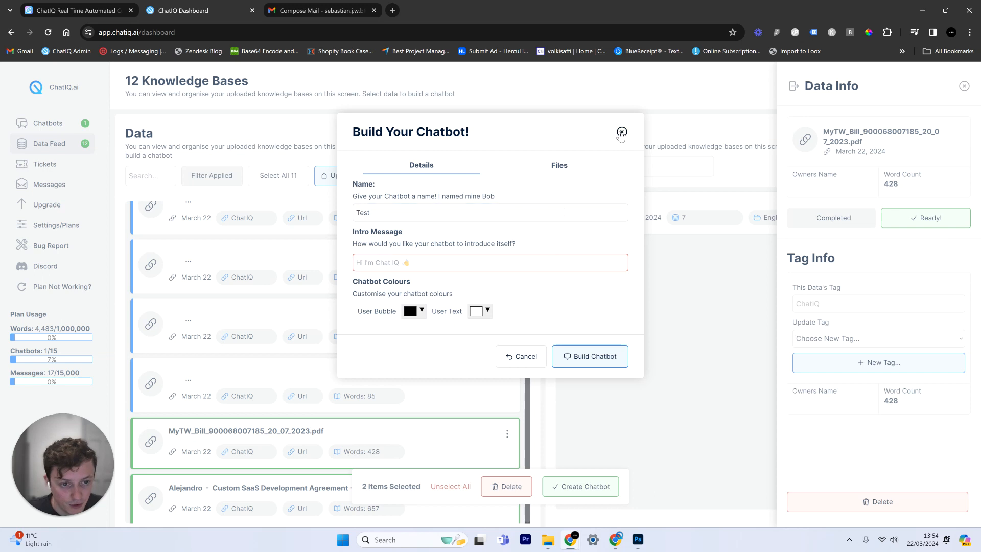
click(621, 133)
click(443, 488)
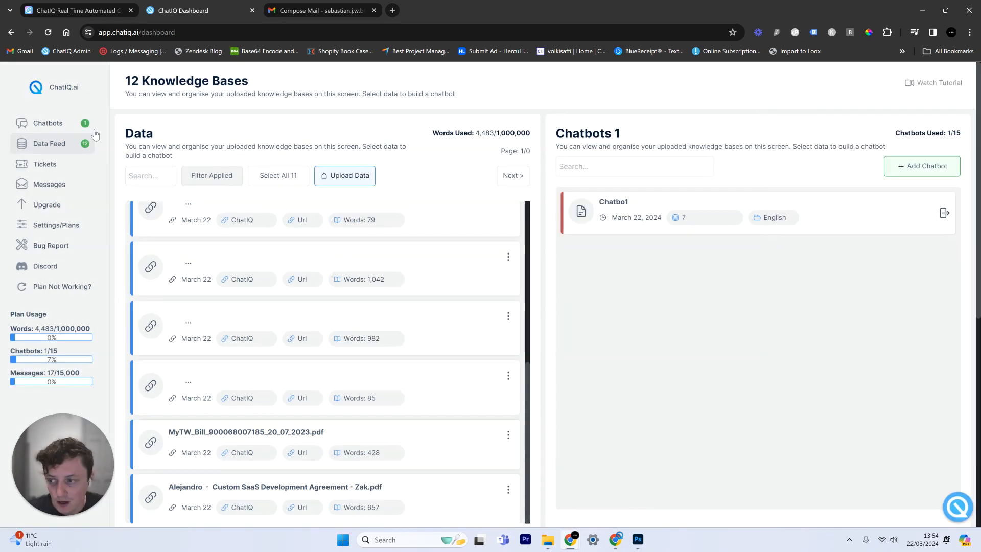
click(48, 123)
Read Chatbo1's AI Replies guidance on caching and warm-up, then view the Launch step
click(335, 145)
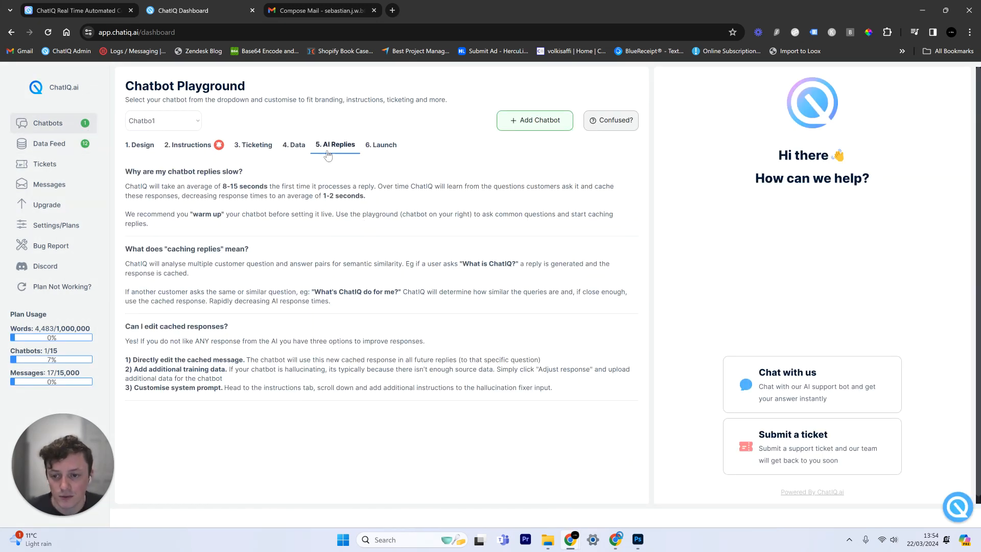
drag(182, 195, 321, 341)
click(323, 345)
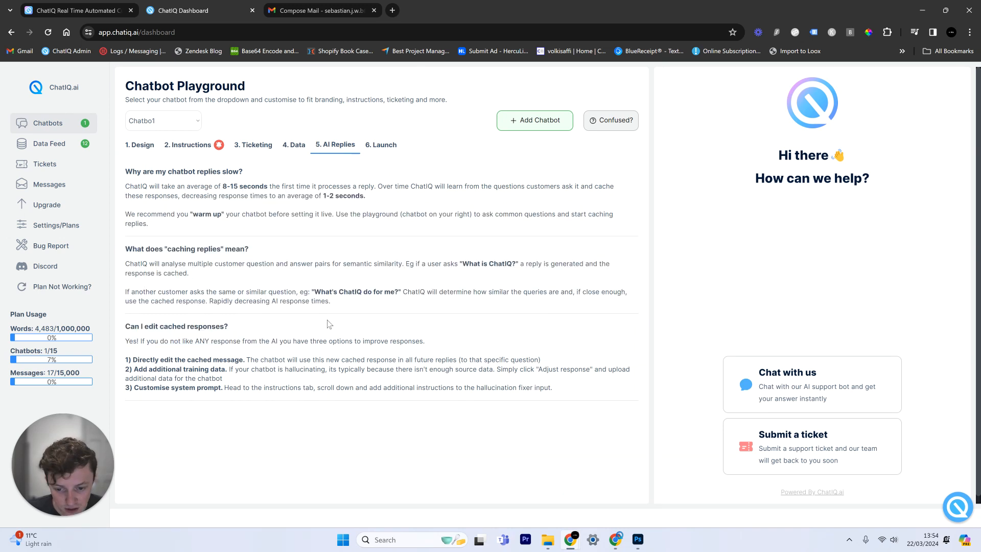
drag(311, 186, 401, 214)
double_click(211, 211)
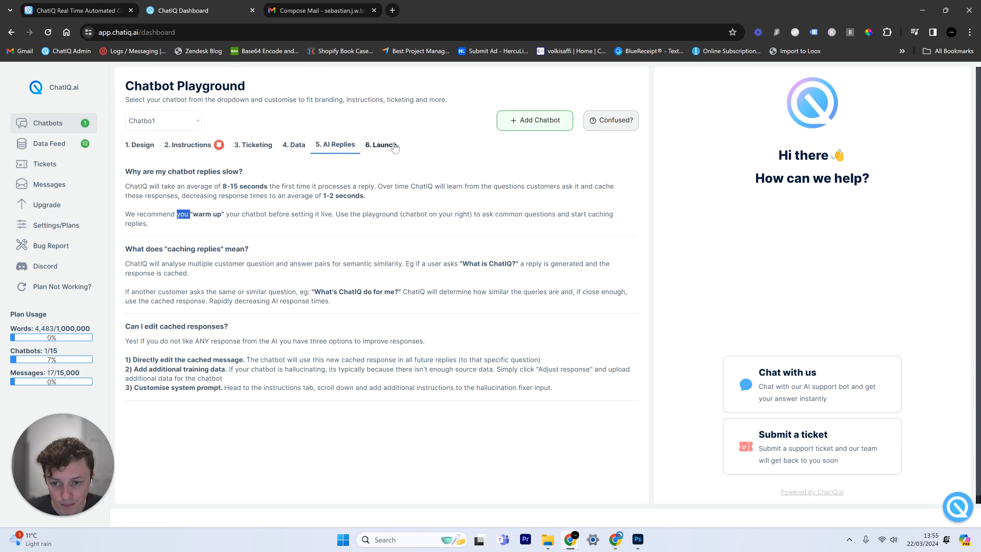
click(380, 145)
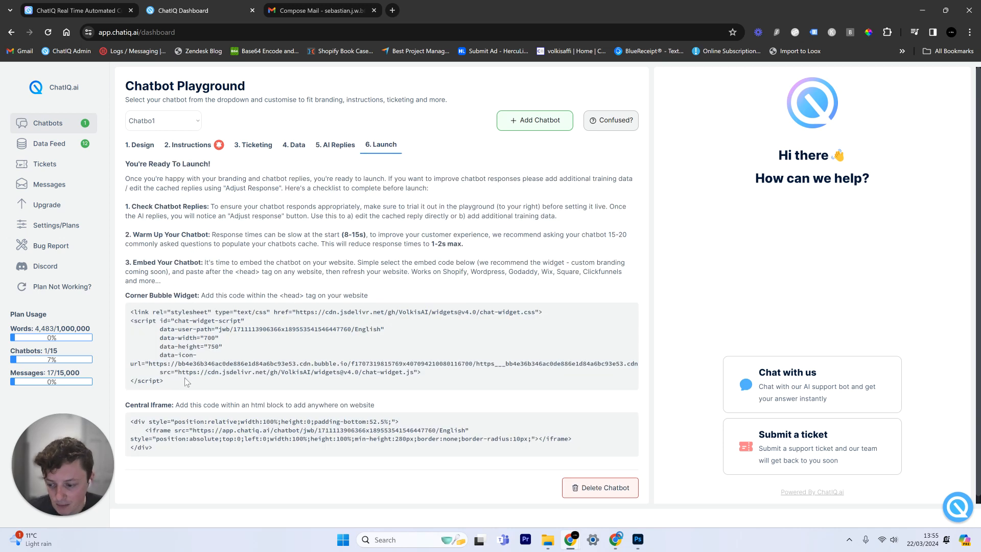
click(86, 9)
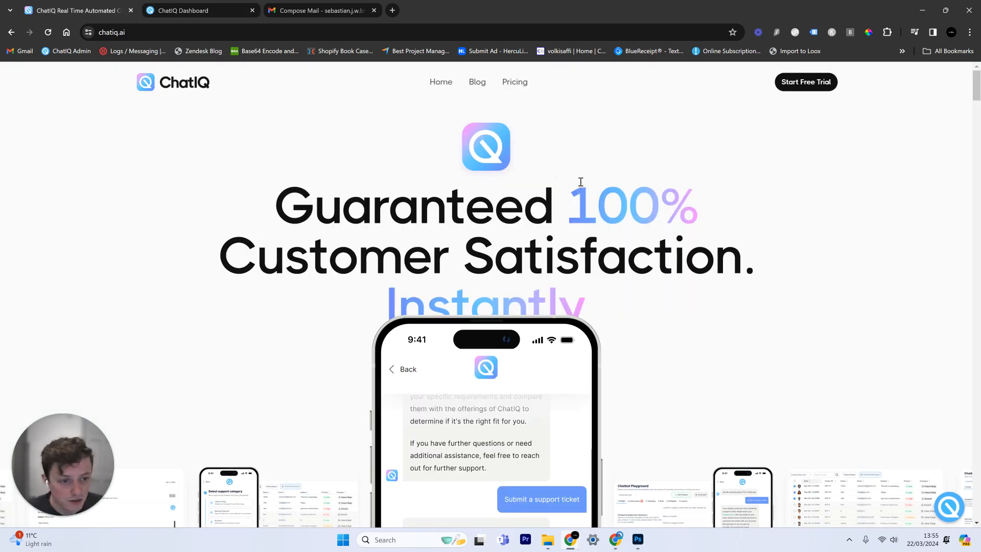
Ask the chatiq.ai chat widget 'What is ChatIQ?', close it, and return to the dashboard
click(951, 507)
click(814, 364)
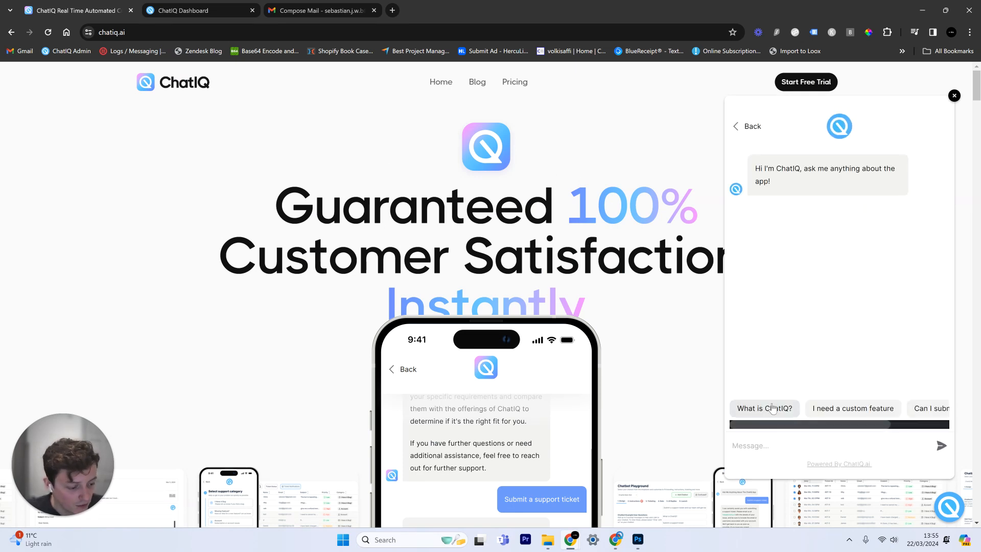
click(773, 409)
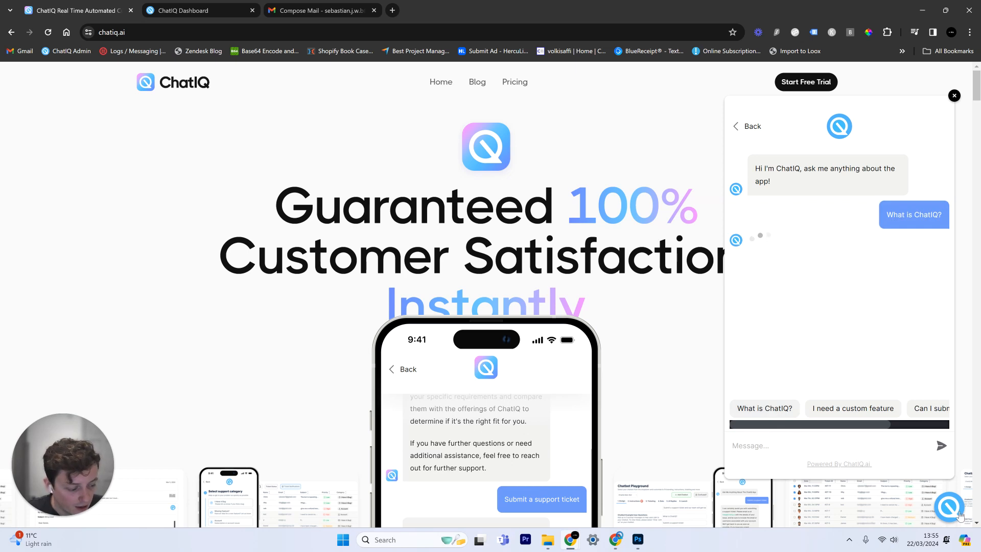
click(943, 503)
click(943, 503)
click(943, 503)
click(225, 8)
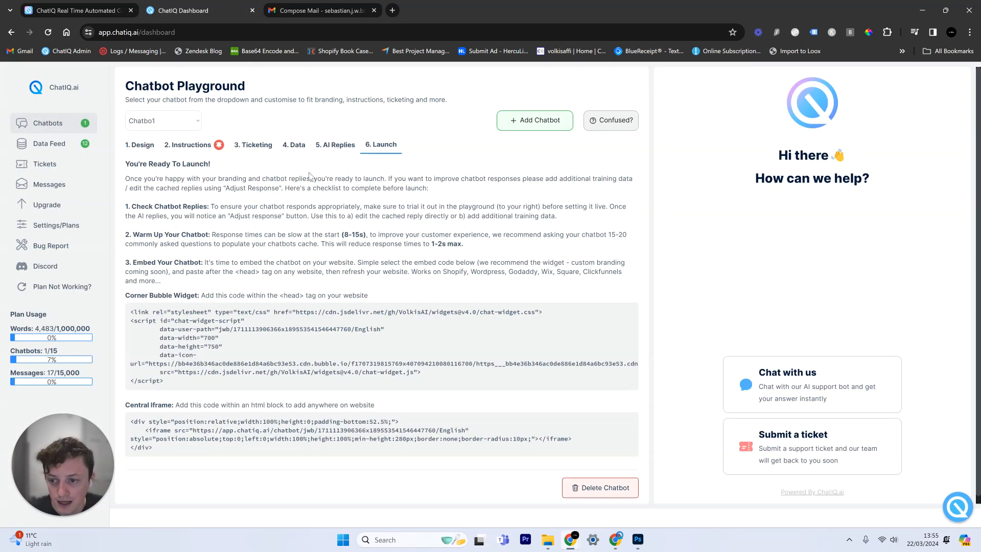
Highlight the Corner Bubble Widget embed code and its <head> placement note, then switch to Webflow
drag(166, 383, 129, 316)
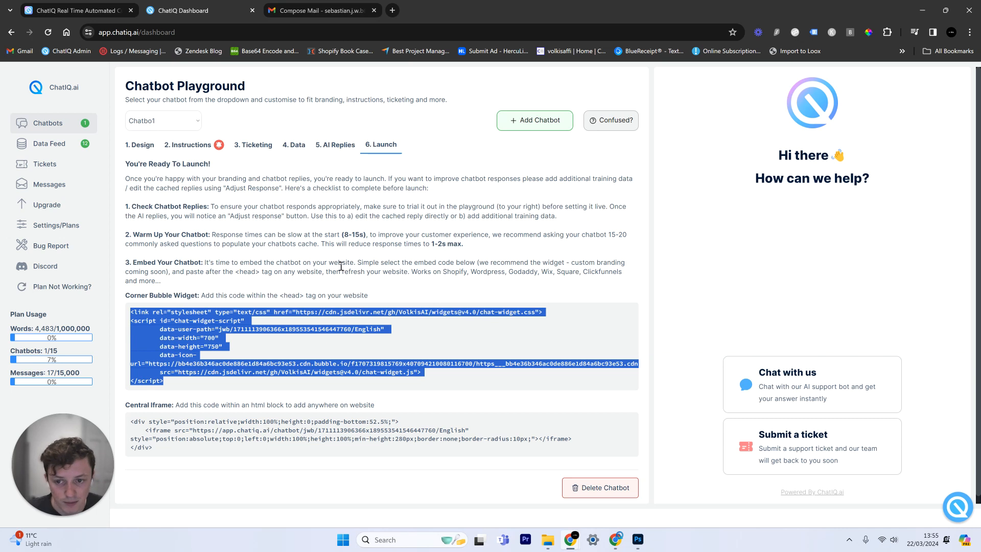
click(243, 272)
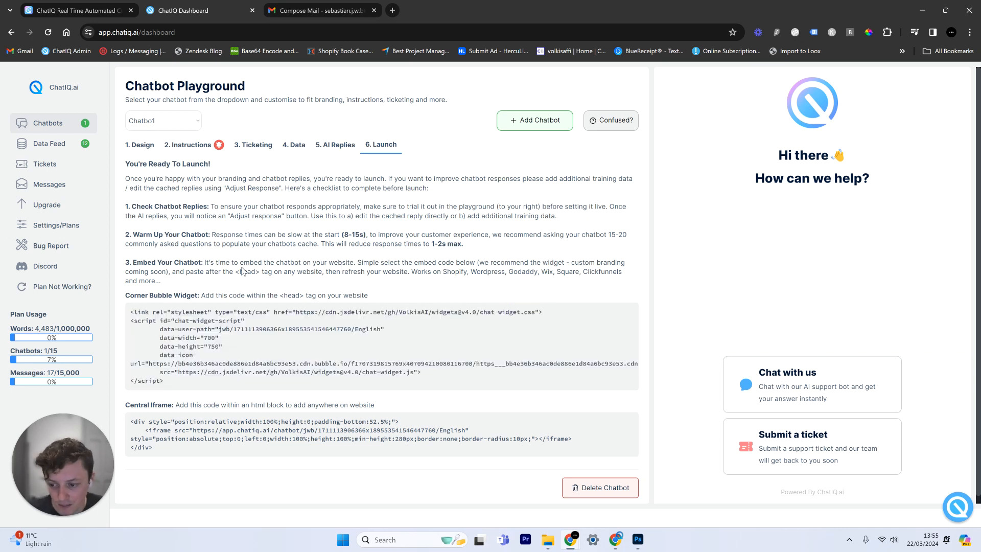
drag(236, 271, 255, 272)
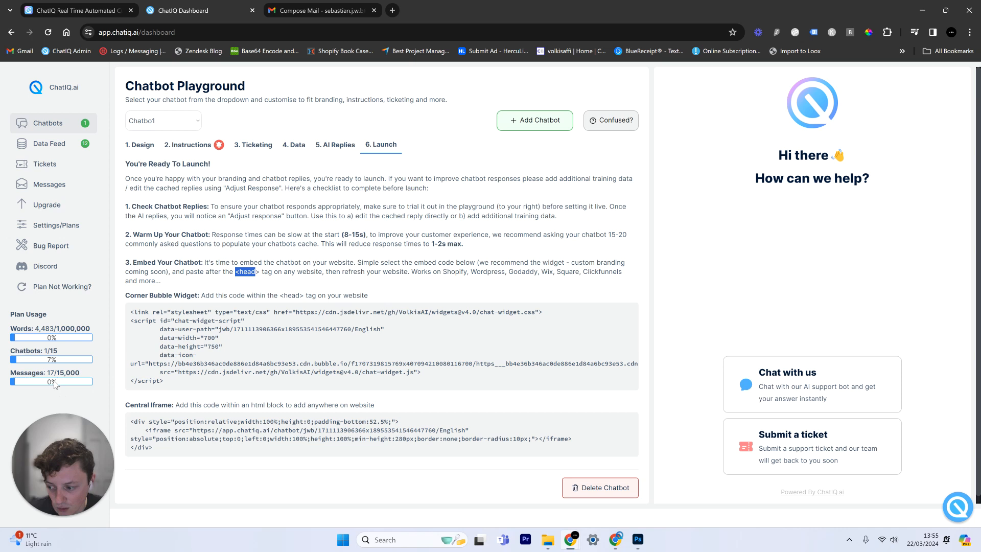
key(alt+Tab)
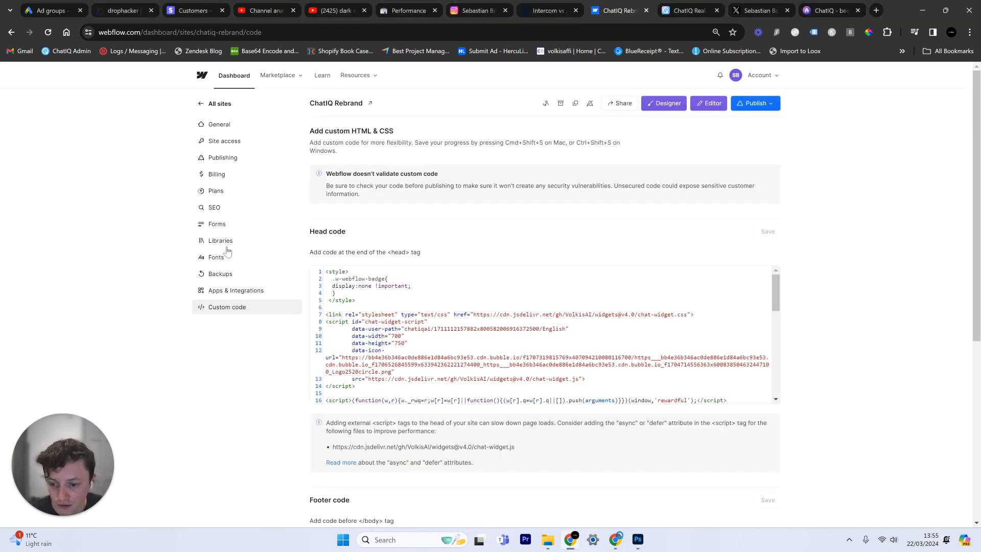
Highlight the chat-widget script in the Webflow head code, then switch to the live chatiq.ai site
drag(358, 391, 262, 316)
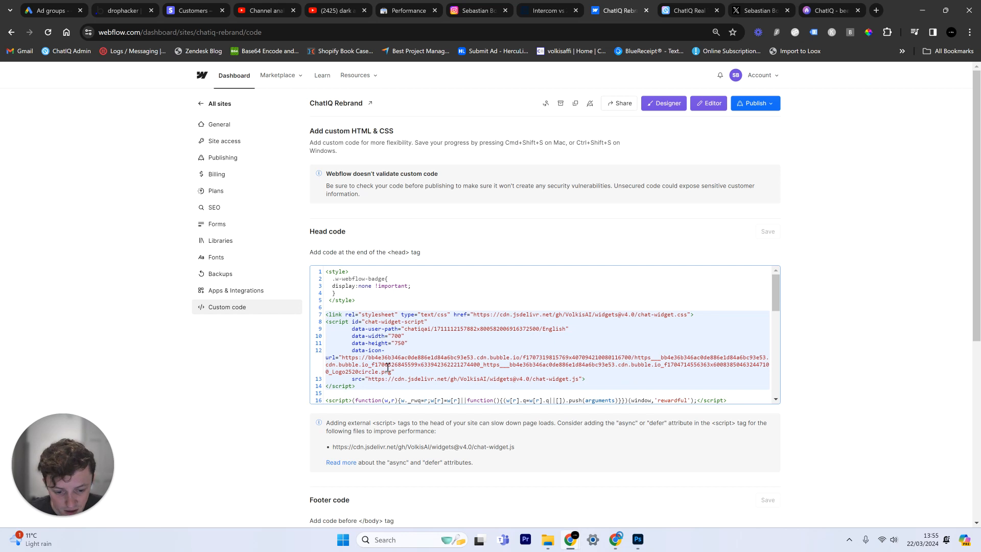
click(680, 2)
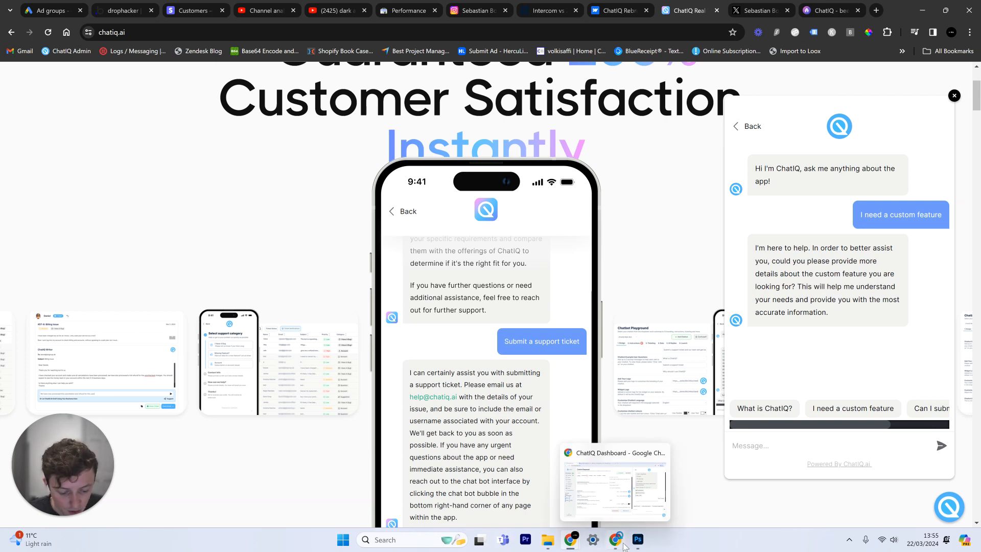
Bring the ChatIQ Dashboard forward, check the chatiq.ai landing page, then return to Chatbo1's Launch step
mouse_move(618, 544)
click(585, 490)
click(377, 172)
click(94, 11)
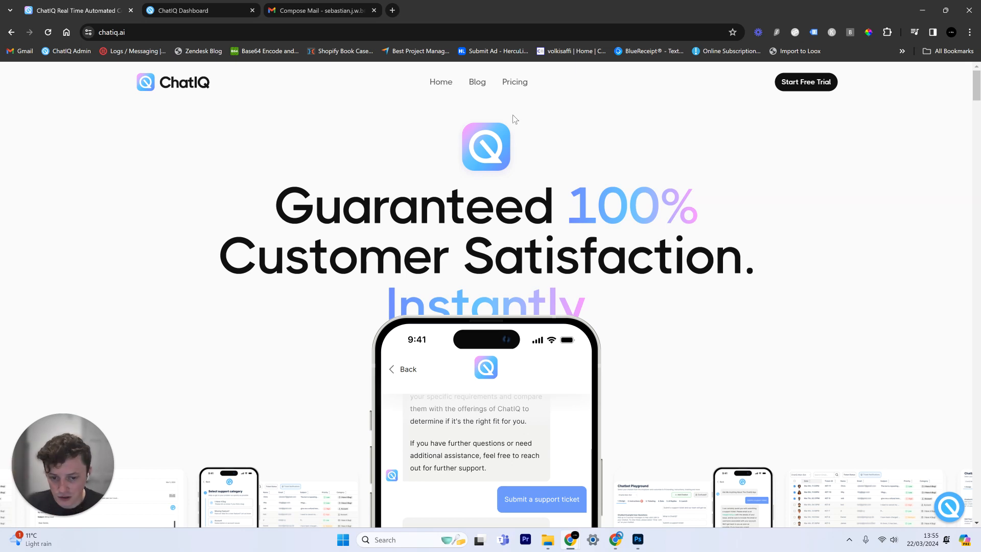
click(214, 7)
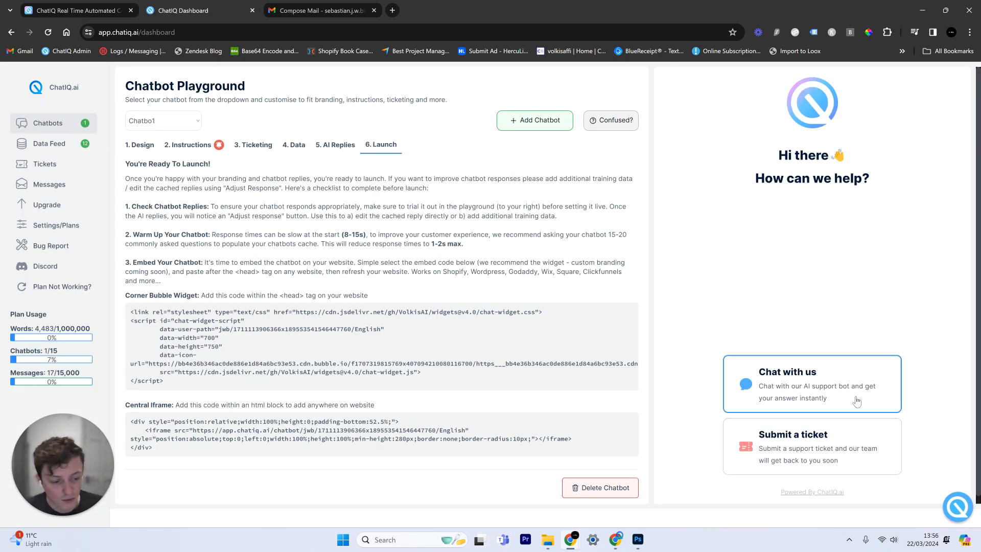
Start a 'Chat with us' conversation in the playground preview to show the bot's greeting and quick replies
click(792, 389)
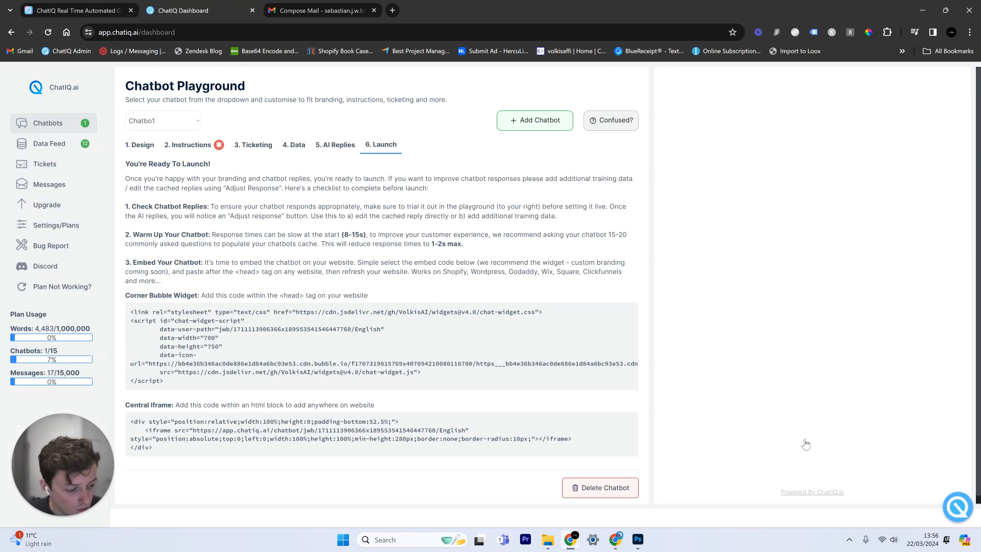